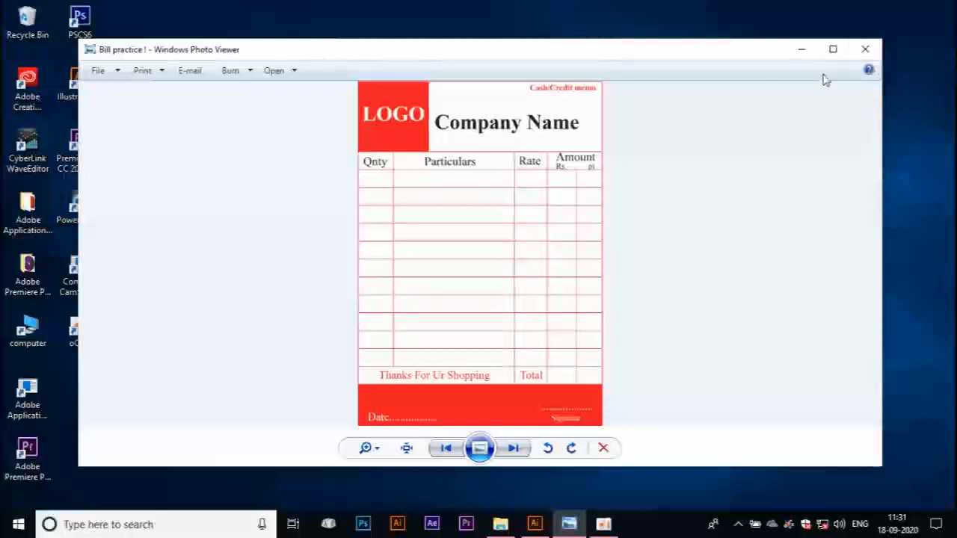
Switch from the reference bill image to Illustrator and create a new A4 document in portrait orientation
left_click(800, 49)
left_click(533, 523)
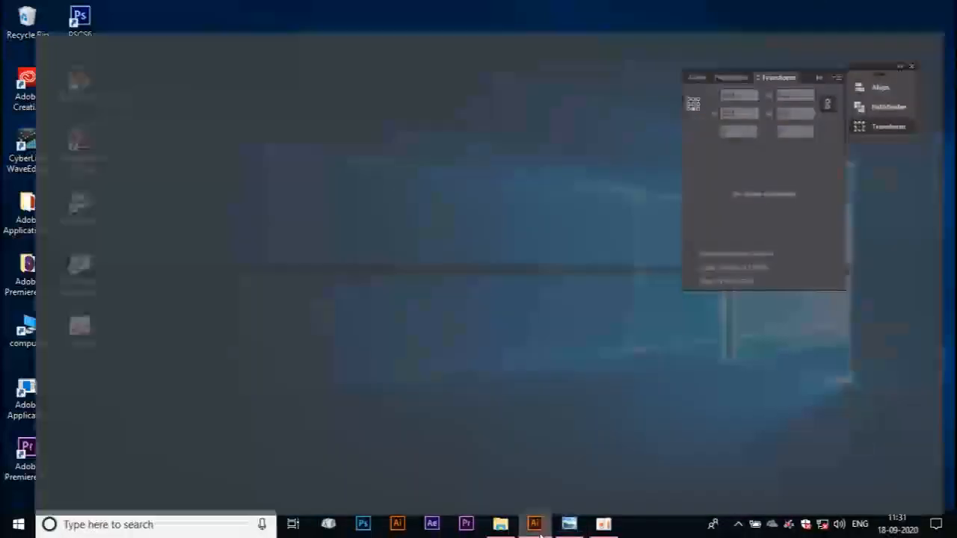
left_click(41, 11)
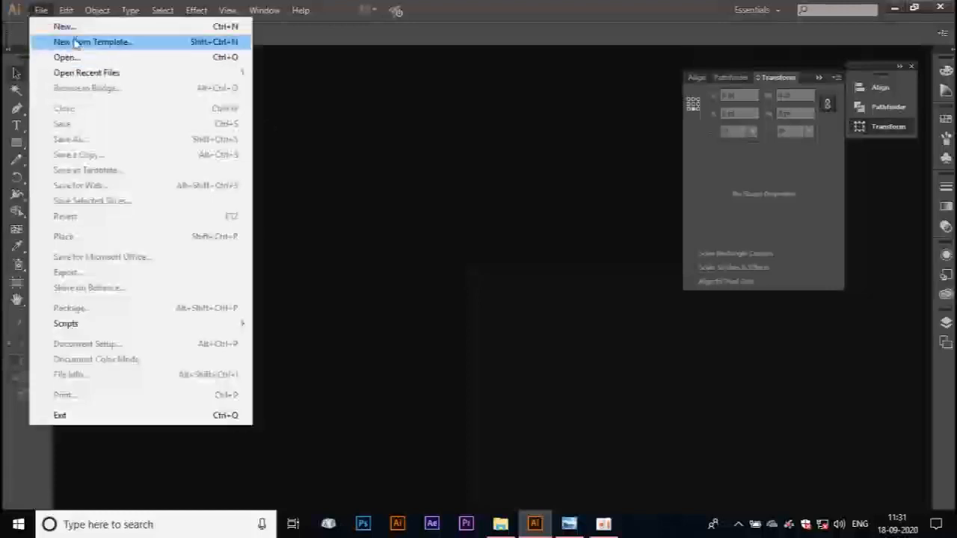
left_click(75, 29)
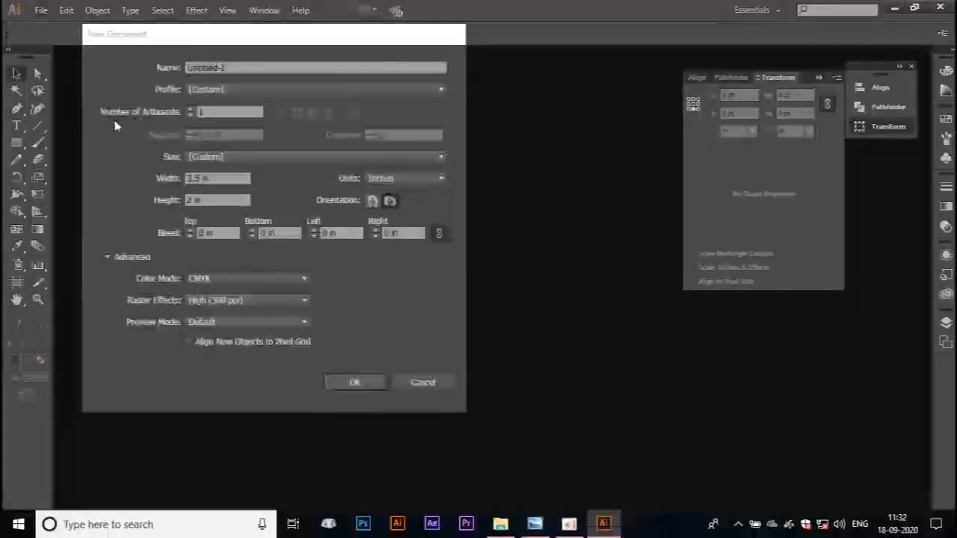
left_click(224, 156)
left_click(227, 252)
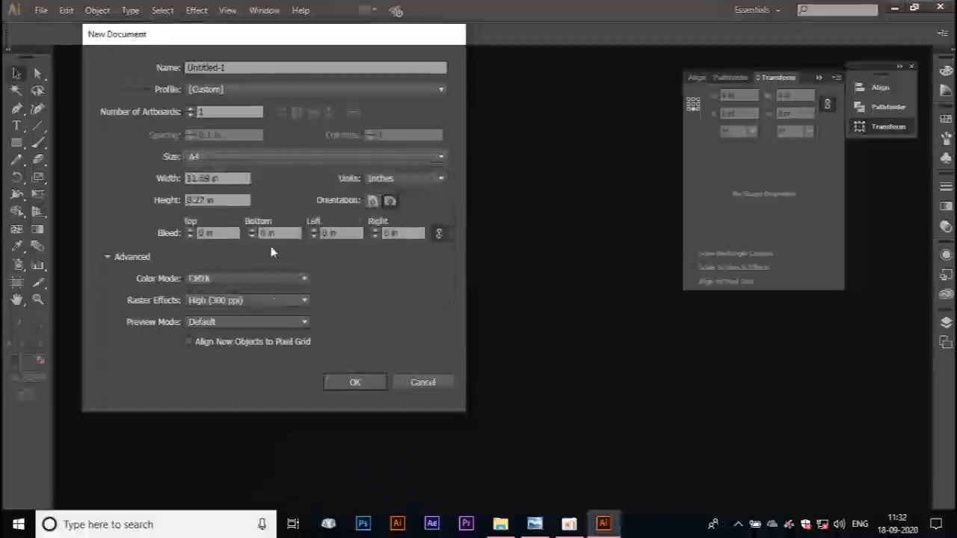
left_click(373, 203)
left_click(349, 382)
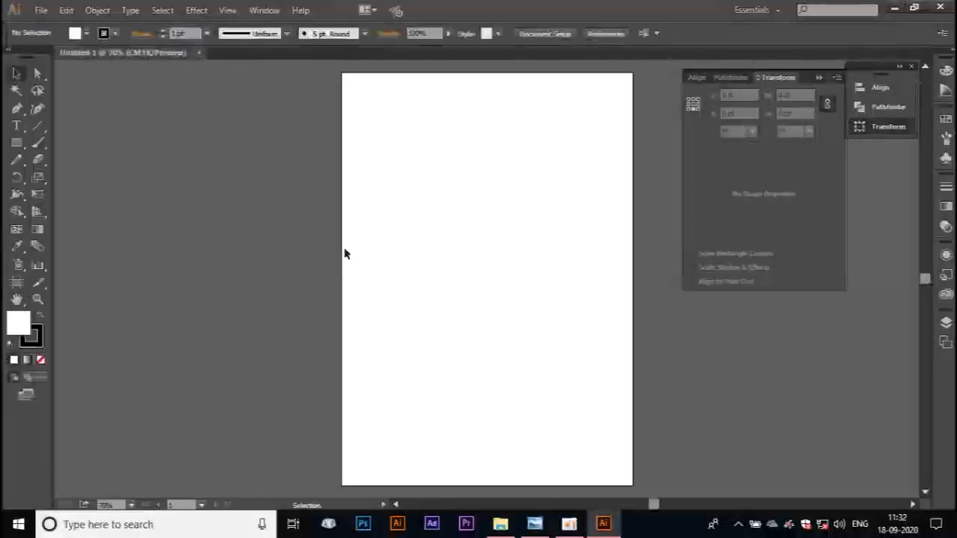
Show the rulers and place a horizontal guide along the artboard's top edge
key("ctrl+minus")
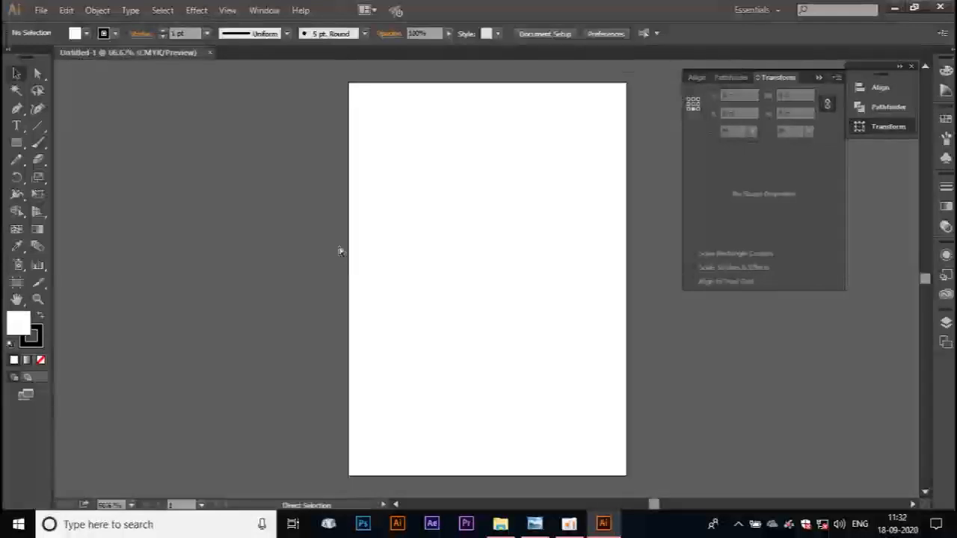
left_click_drag(526, 256, 427, 229)
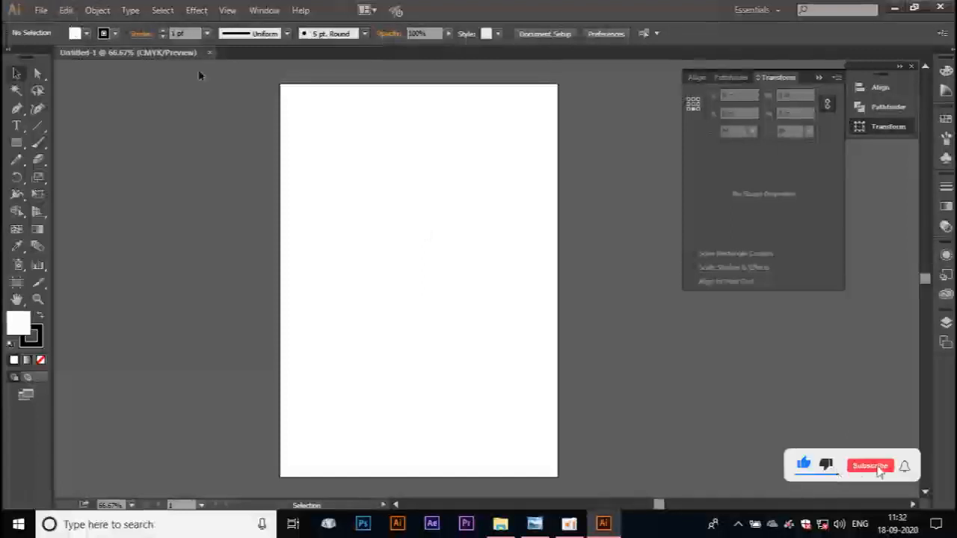
key("ctrl+r")
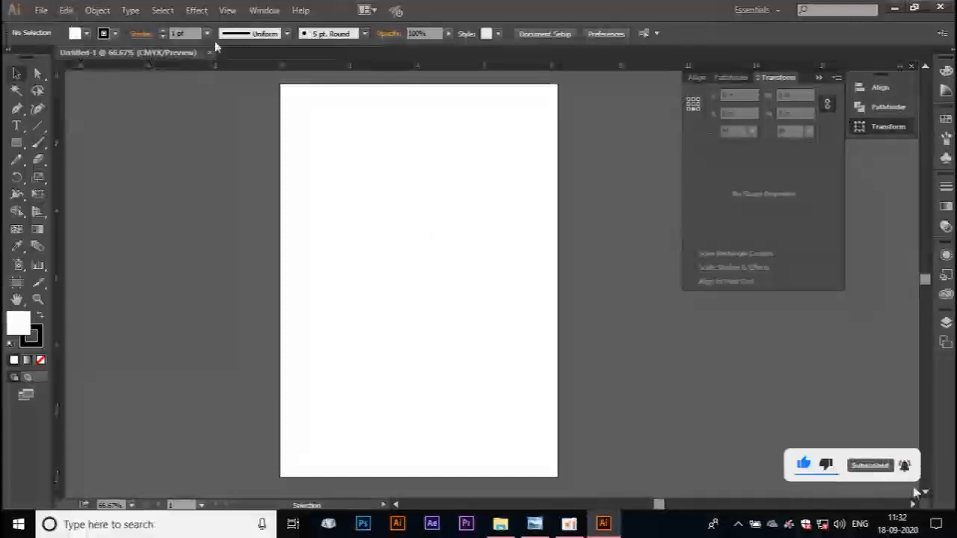
left_click_drag(300, 66, 303, 84)
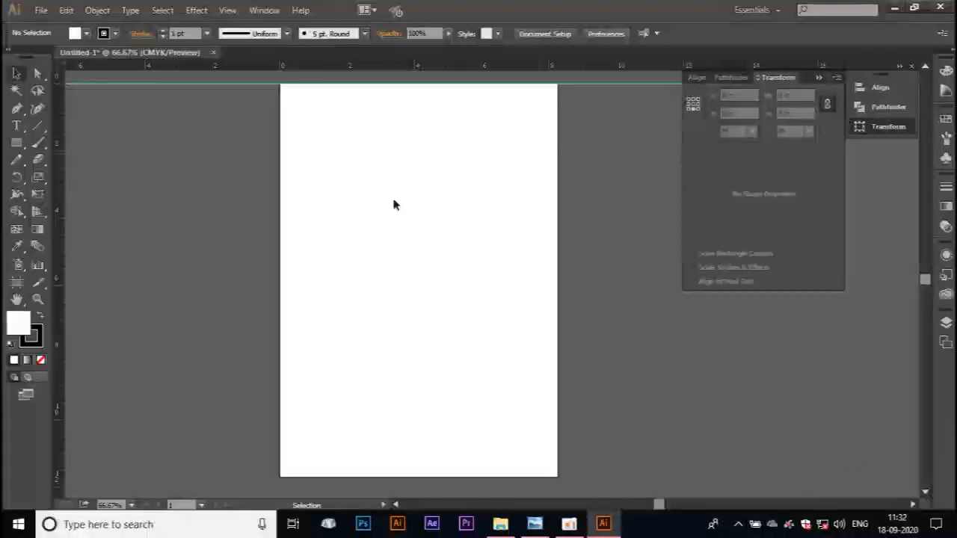
Place vertical guides along the left and right edges of the artboard
key("ctrl+plus")
key("ctrl+plus")
left_click_drag(395, 186, 540, 374)
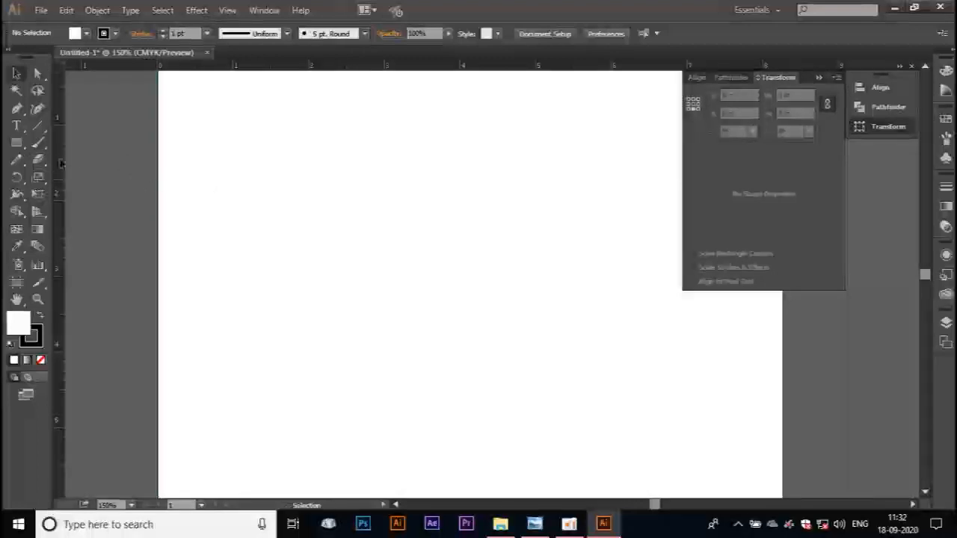
left_click_drag(158, 186, 158, 187)
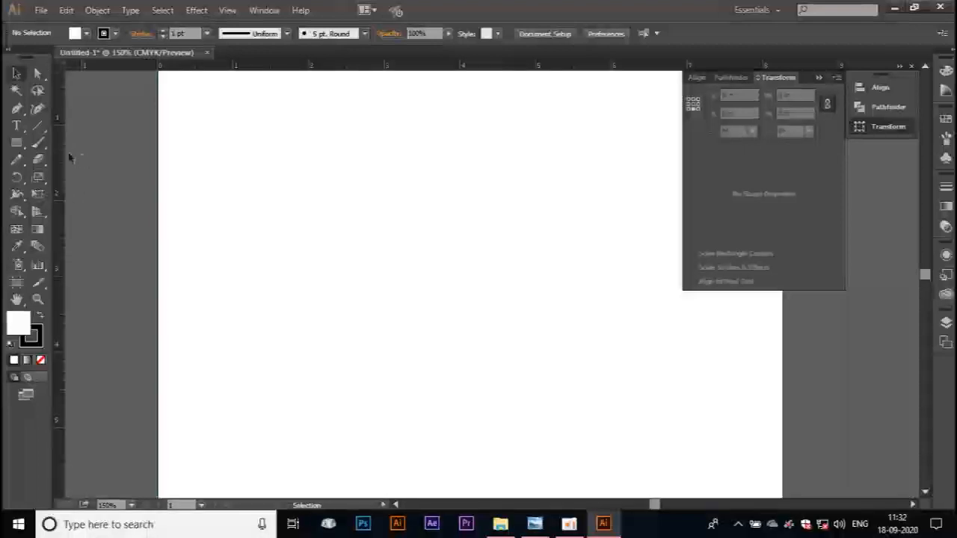
left_click_drag(62, 146, 157, 174)
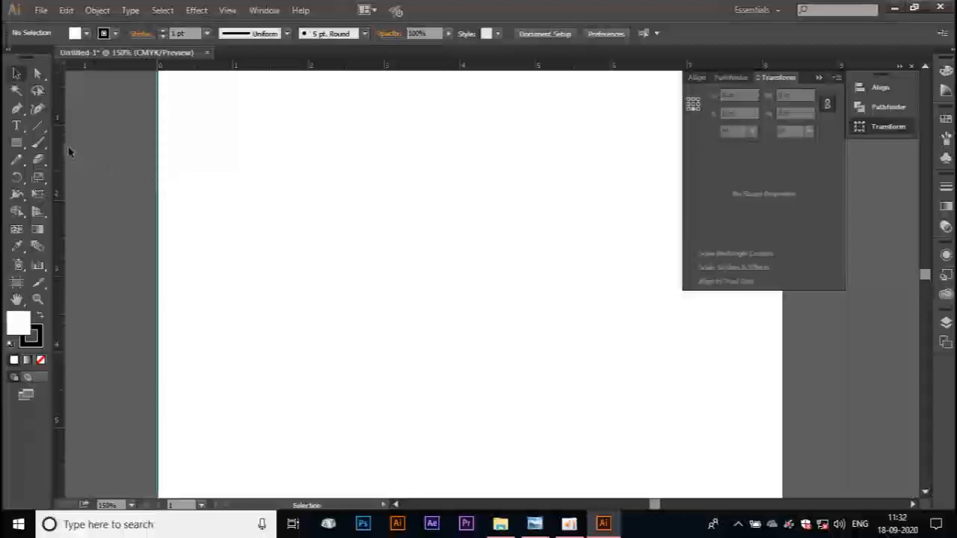
left_click_drag(65, 151, 783, 336)
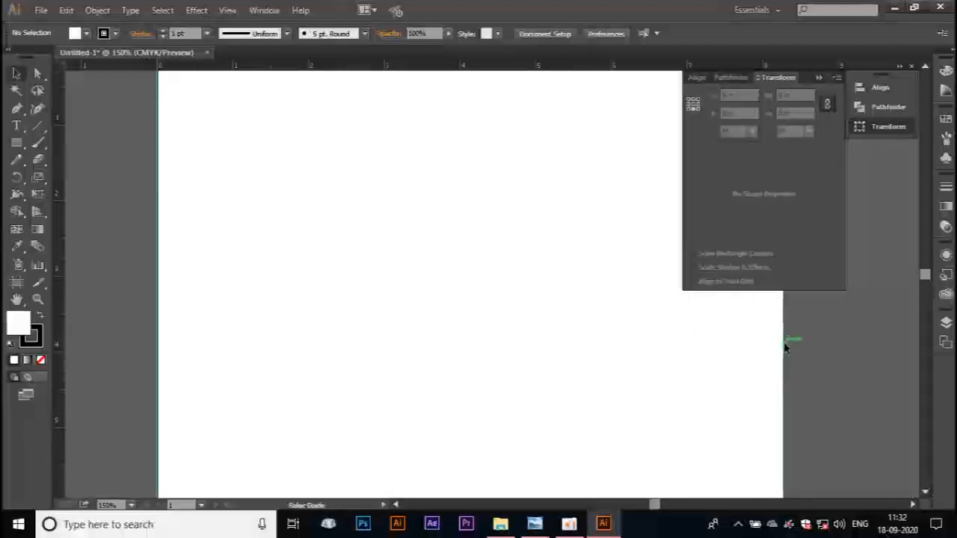
Place a horizontal guide along the artboard's bottom edge
left_click_drag(580, 262, 470, 280)
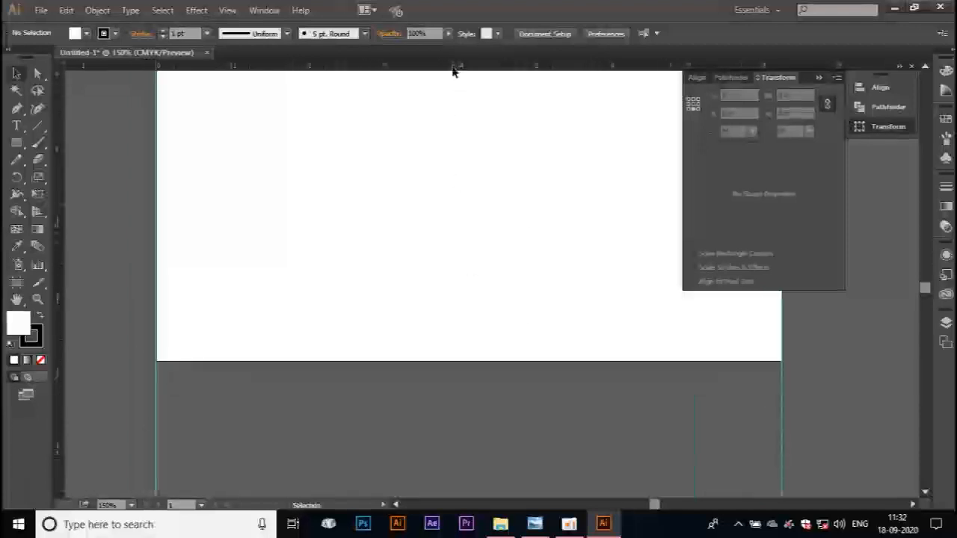
left_click_drag(453, 69, 476, 363)
left_click_drag(516, 222, 517, 417)
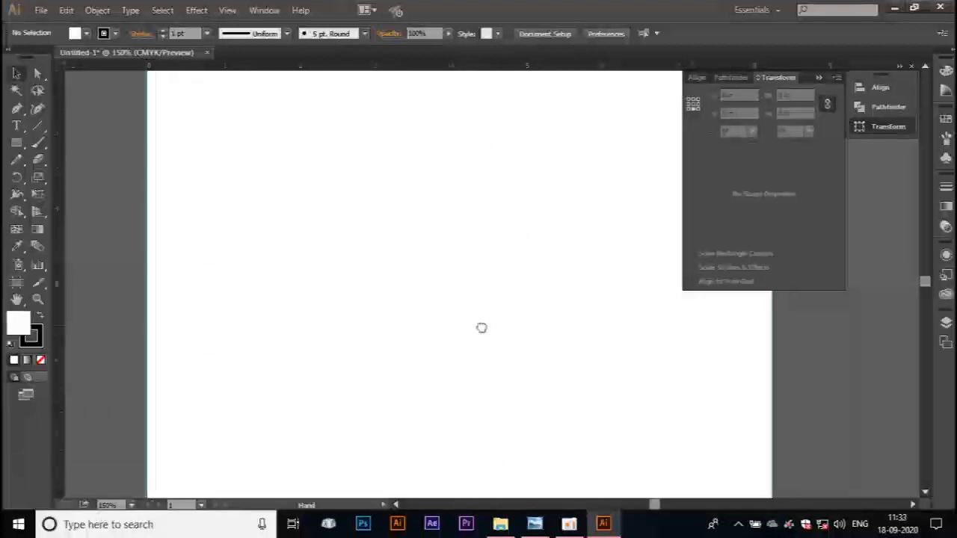
scroll(406, 363, "up", 4)
left_click_drag(406, 363, 440, 175)
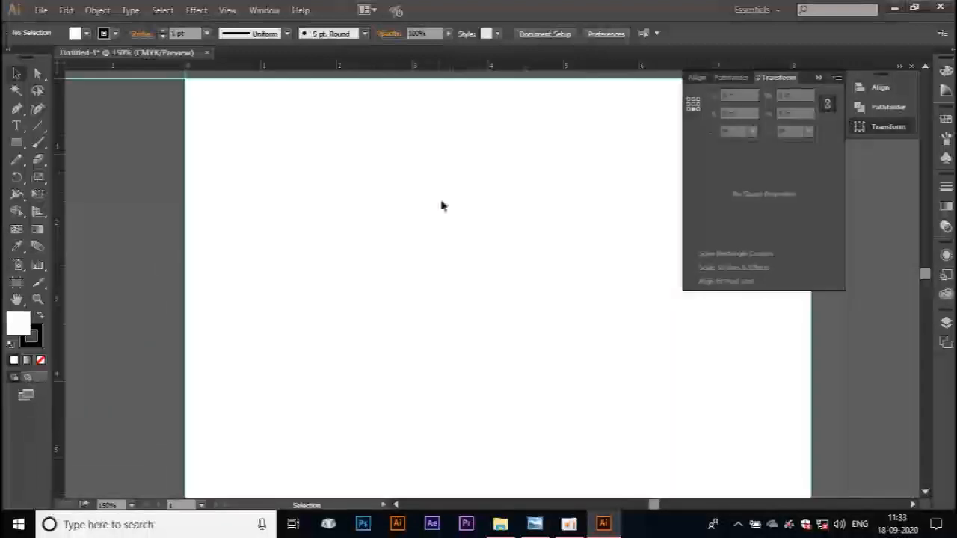
Review the layout of the reference bill in Windows Photo Viewer, and return to the full artboard in Illustrator
left_click(528, 524)
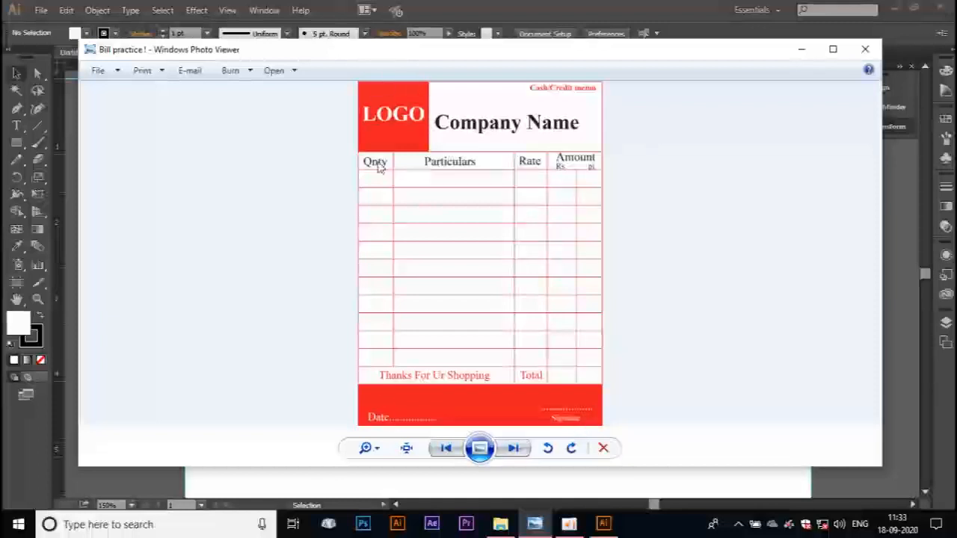
left_click(801, 48)
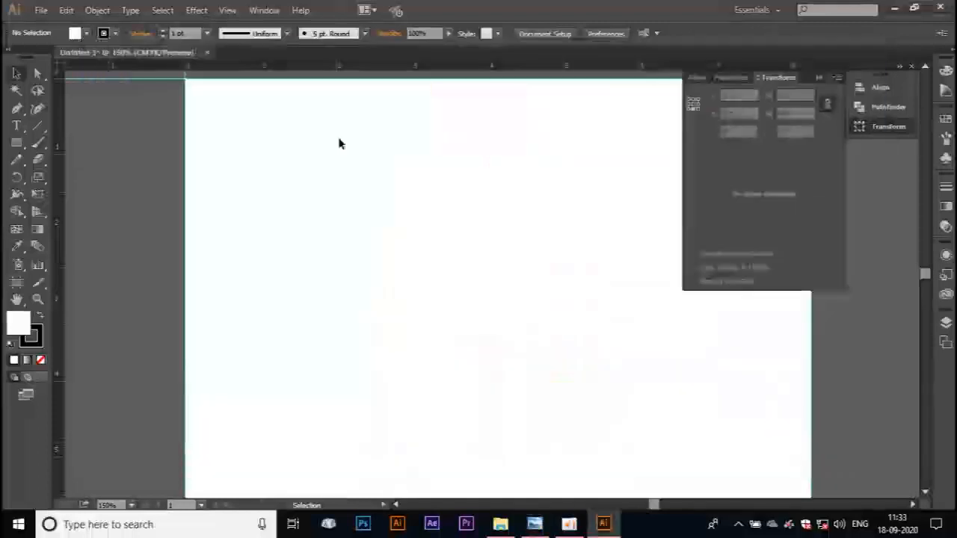
key("ctrl+minus")
key("ctrl+minus")
key("ctrl+minus")
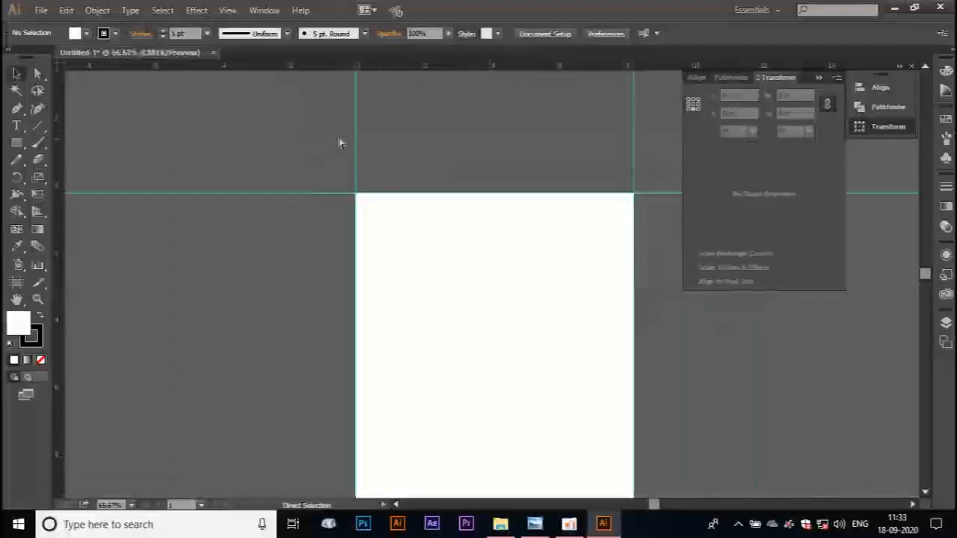
left_click_drag(453, 263, 403, 175)
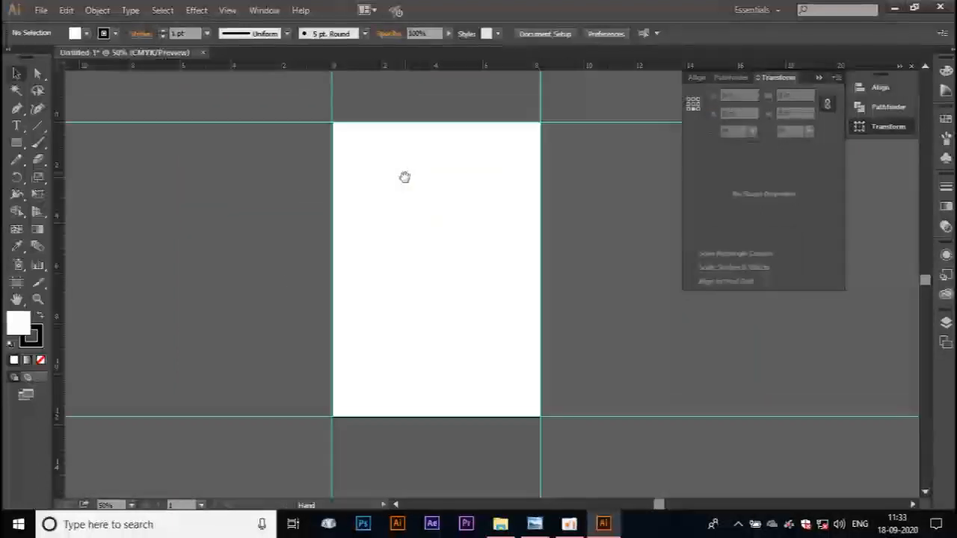
key("ctrl+0")
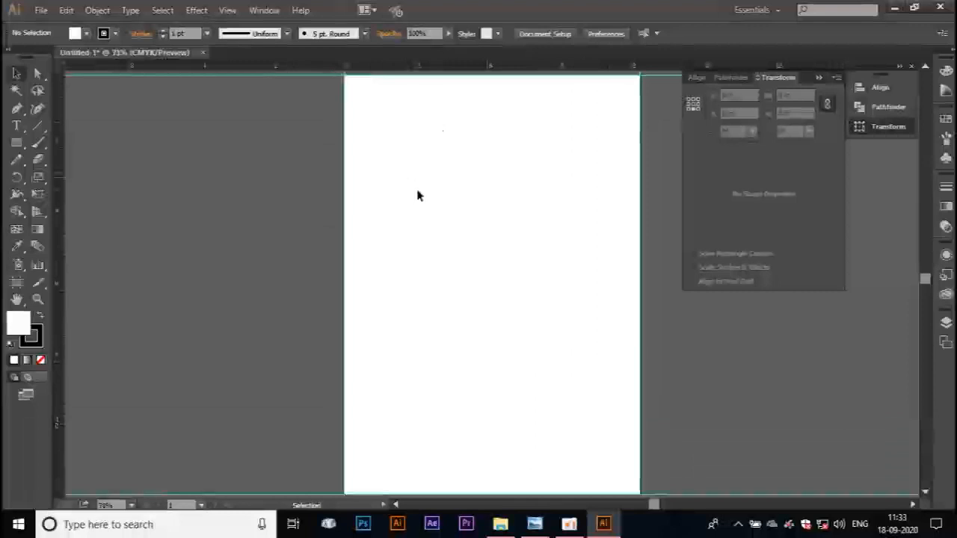
Draw a rectangle covering the whole artboard from guide to guide, about 8.27 by 11.69 in
left_click(15, 144)
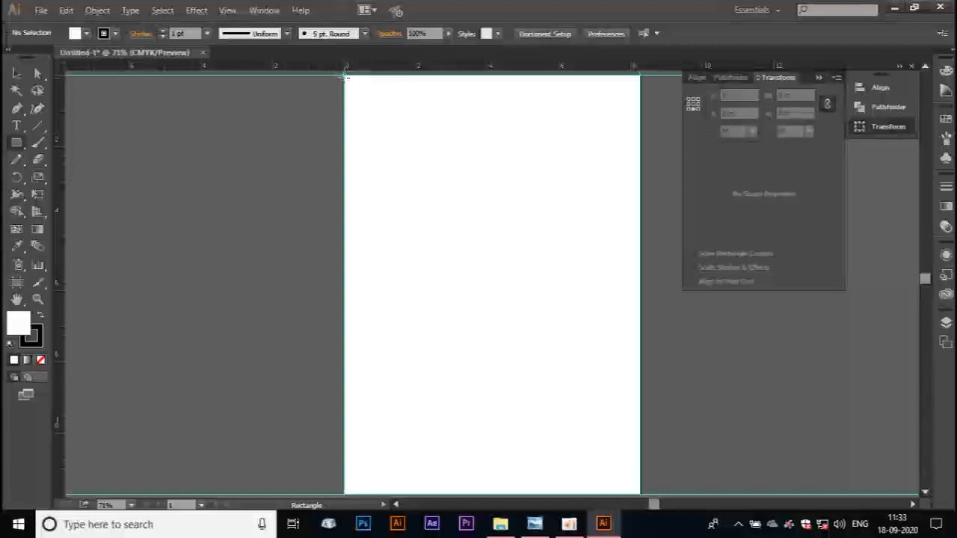
left_click_drag(345, 75, 640, 491)
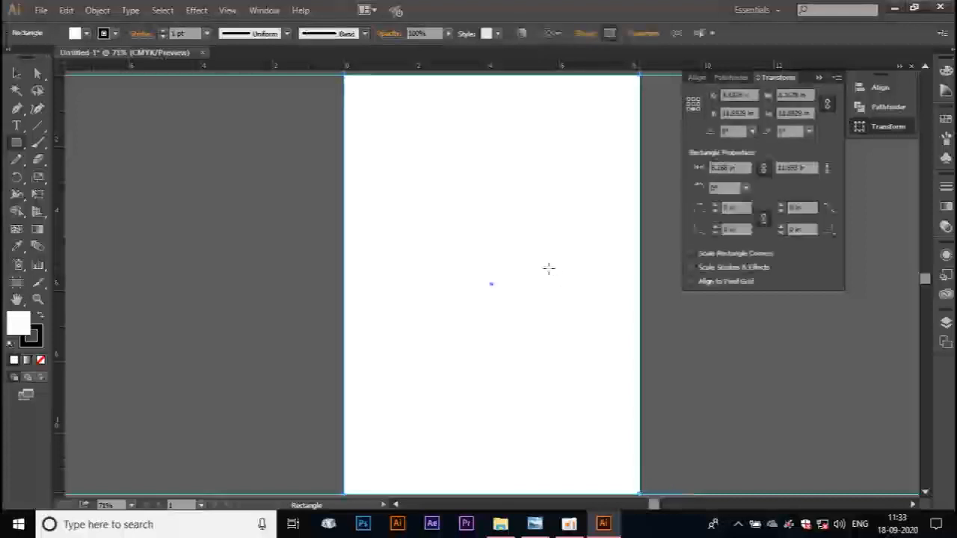
key("ctrl+minus")
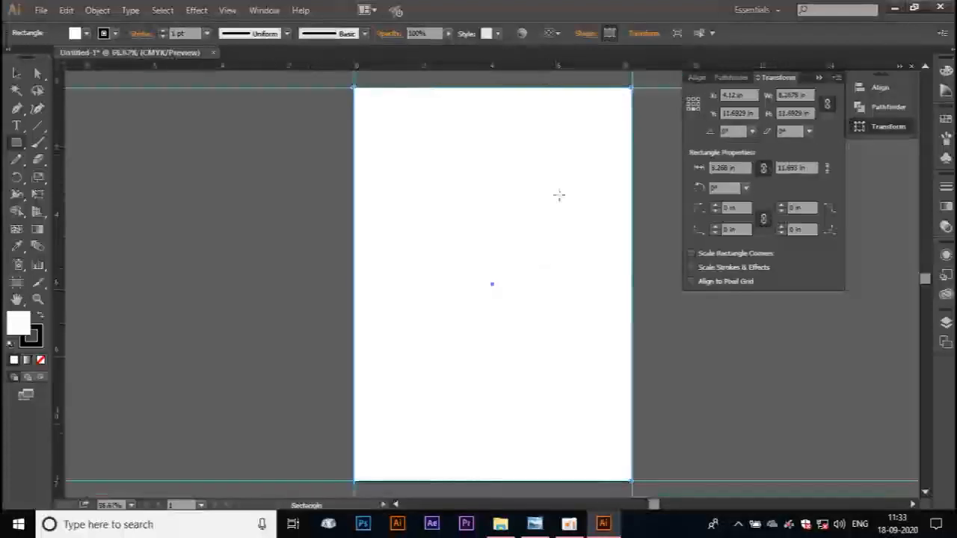
key("v")
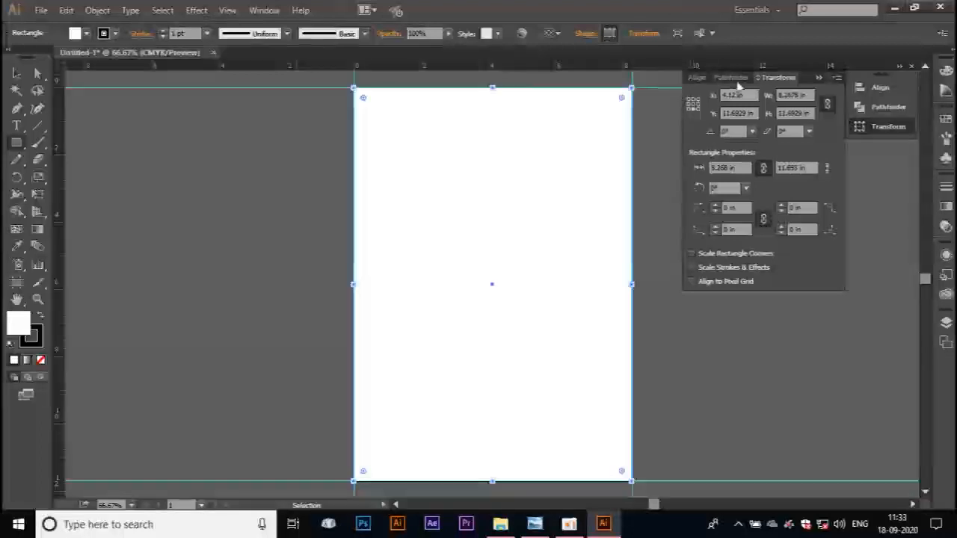
left_click(656, 36)
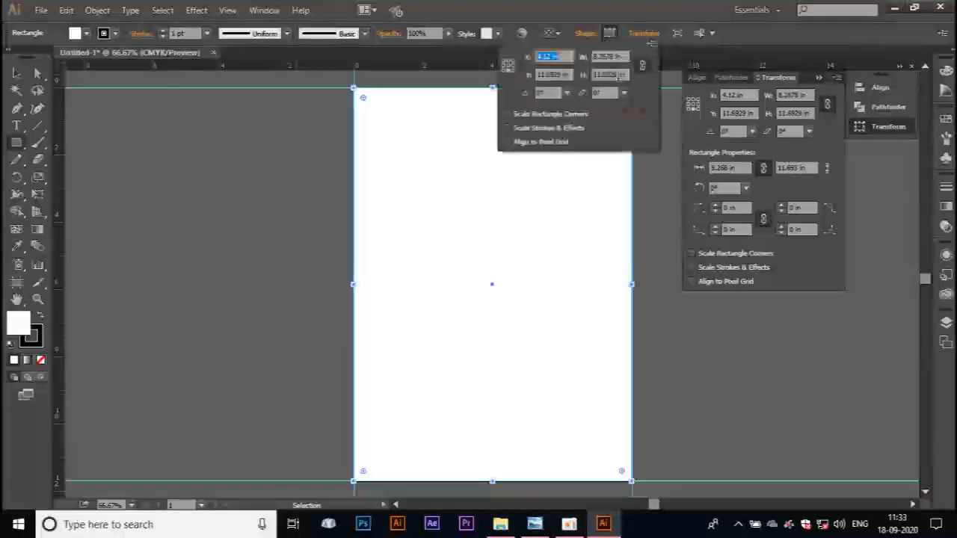
left_click(566, 56)
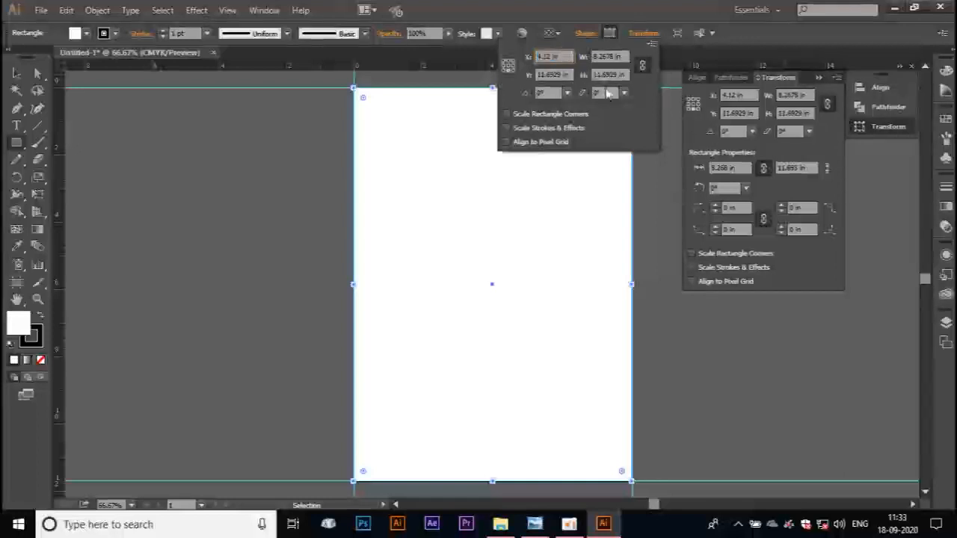
left_click(628, 56)
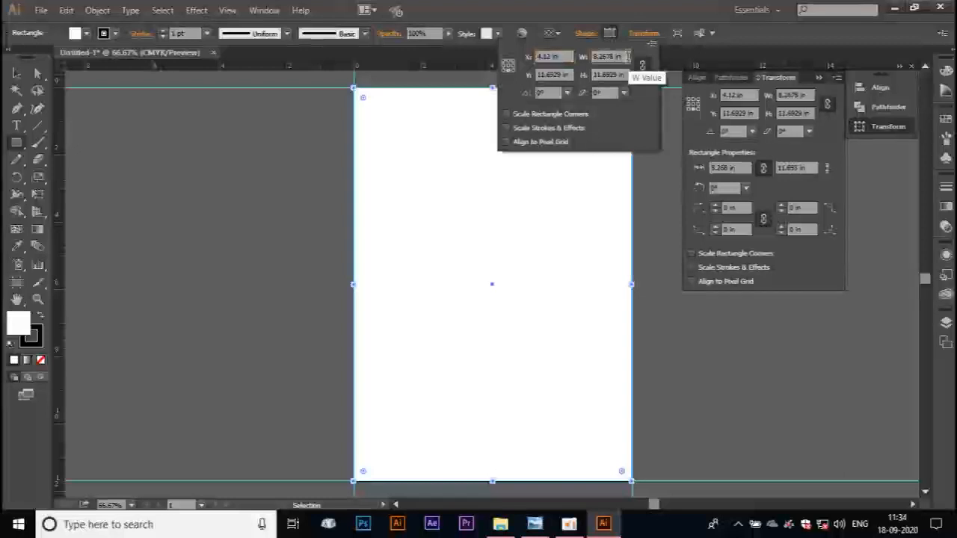
key("Escape")
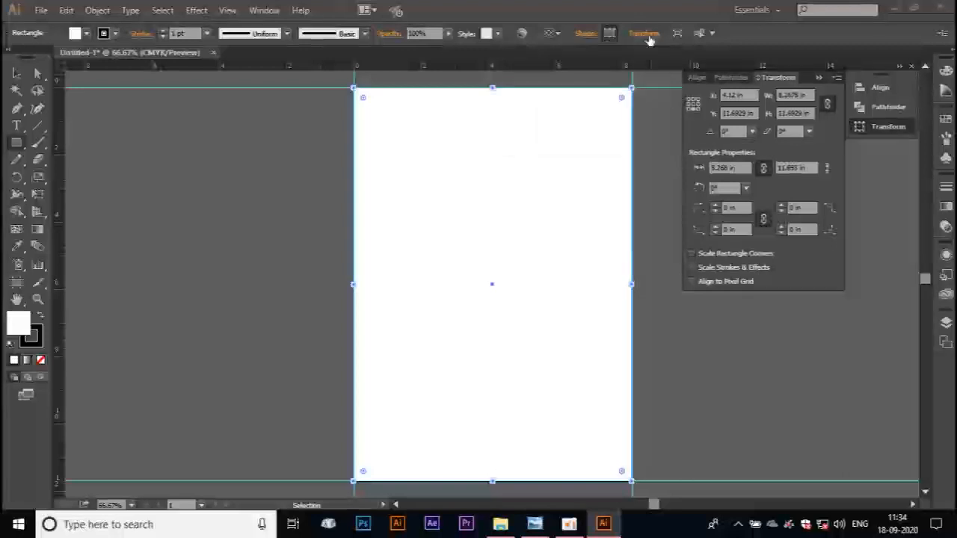
Try to reduce the rectangle's width by 0.5 in with linked proportions, and undo the resize
left_click(644, 33)
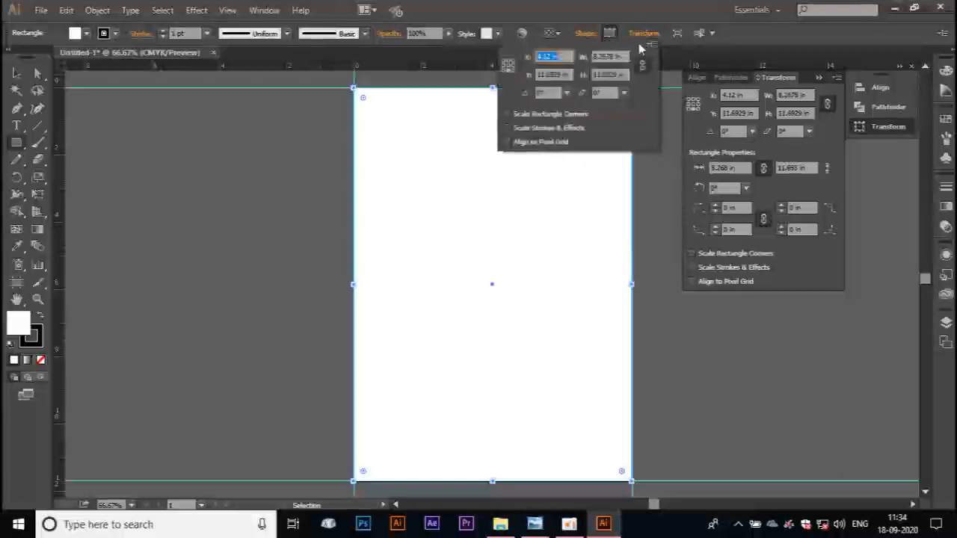
left_click(624, 56)
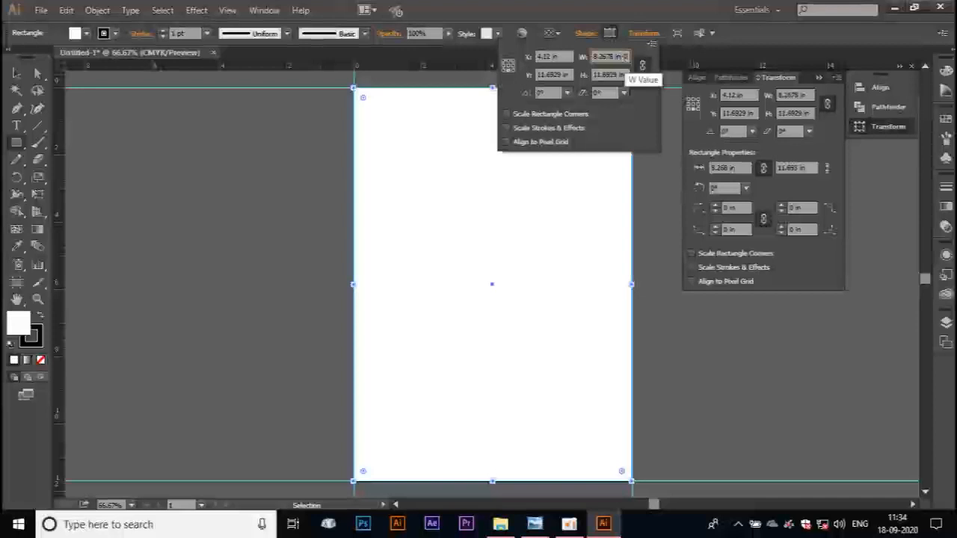
type("-0.5")
key("Return")
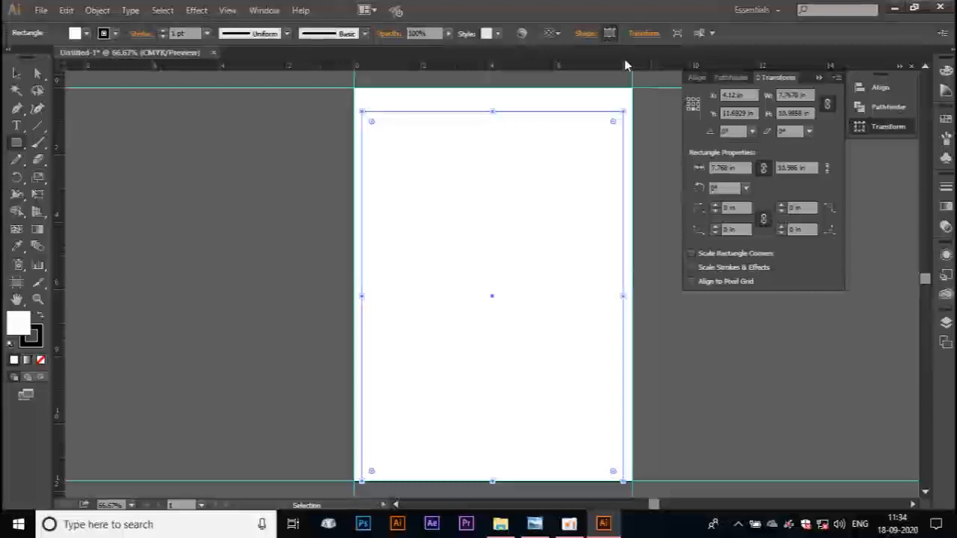
key("ctrl+z")
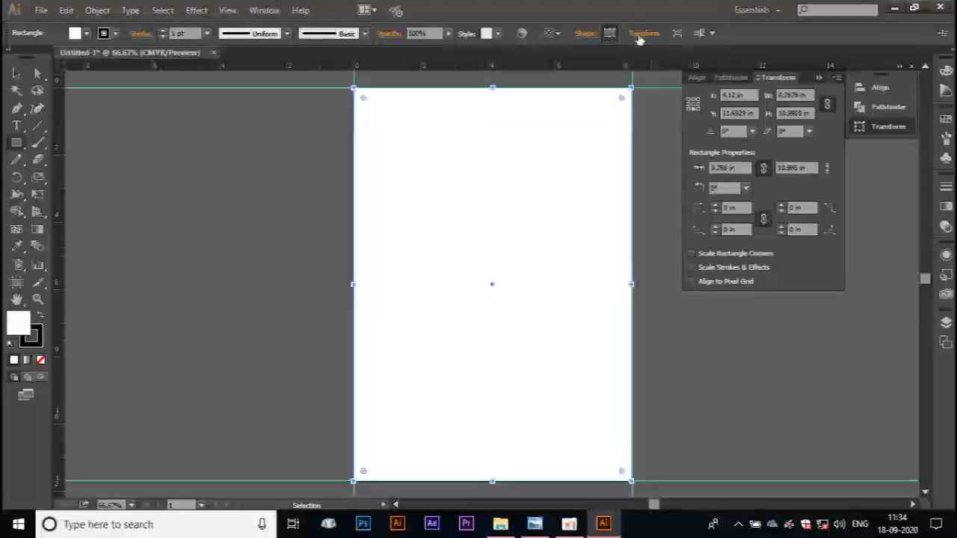
Shrink the rectangle proportionally about its centre to 7.968 in wide and 11.269 in high
left_click(18, 74)
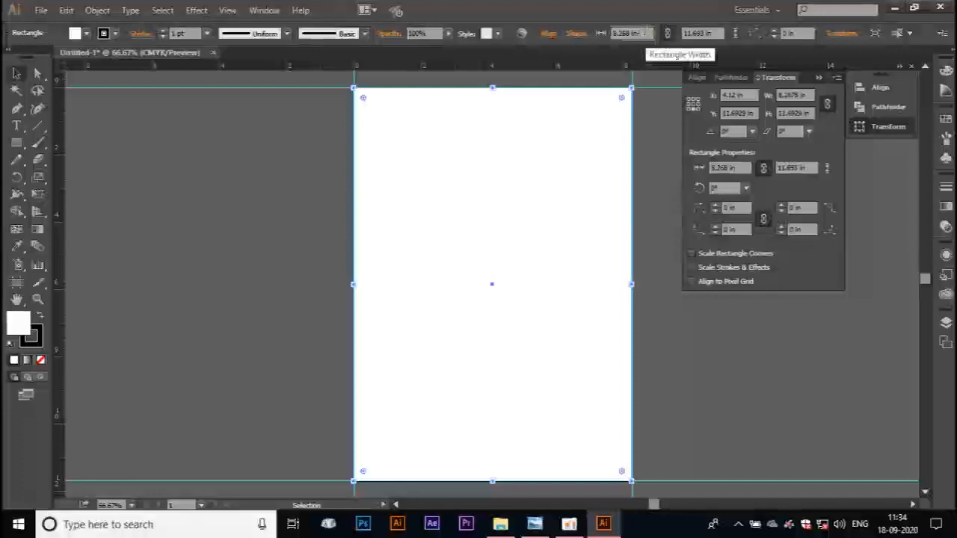
key("Return")
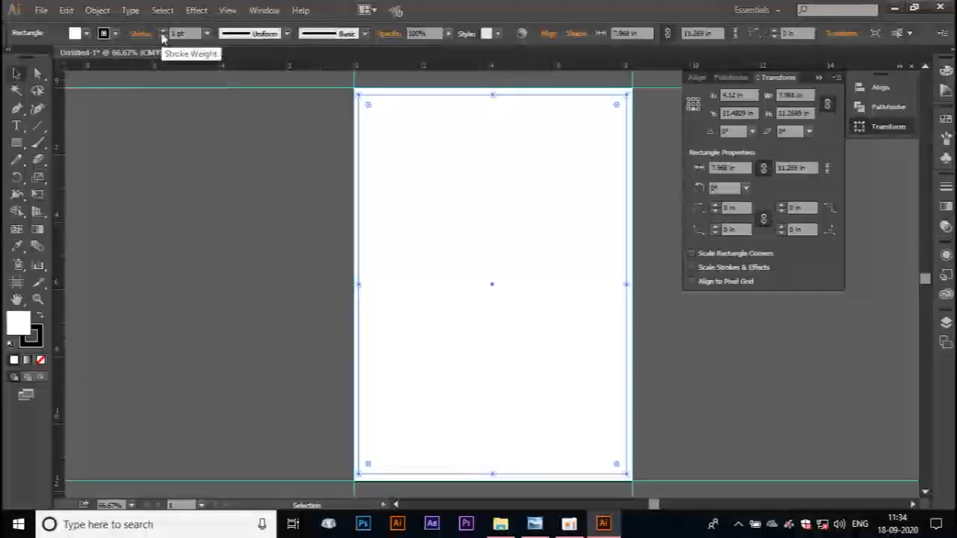
Deselect the border rectangle, switch to Windows Photo Viewer to examine the reference bill's header, and return to Illustrator
left_click(105, 97)
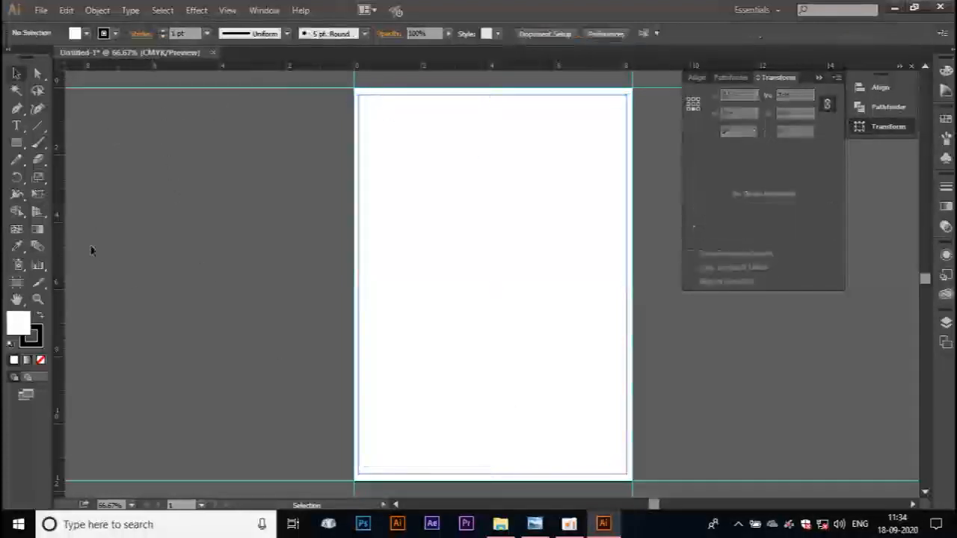
left_click(503, 102)
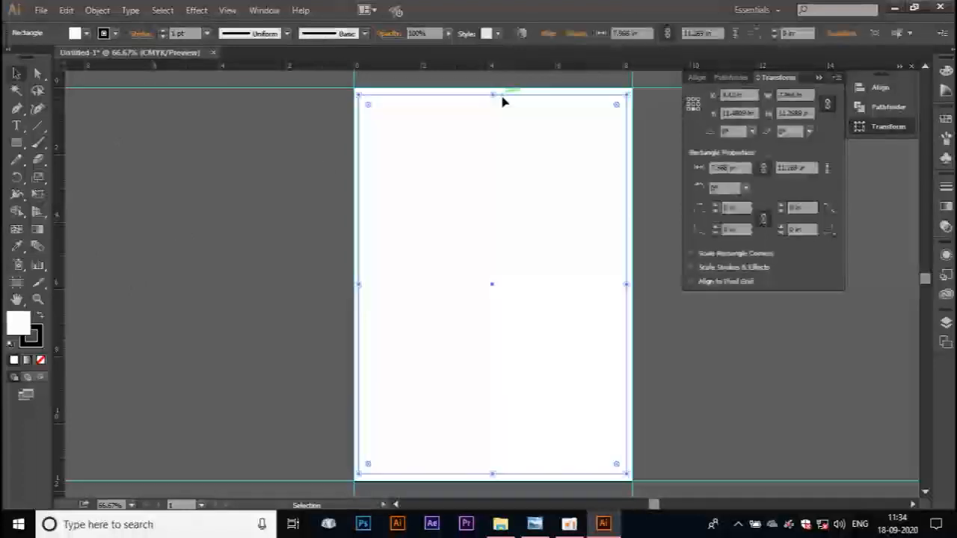
key("a")
key("ctrl+shift+a")
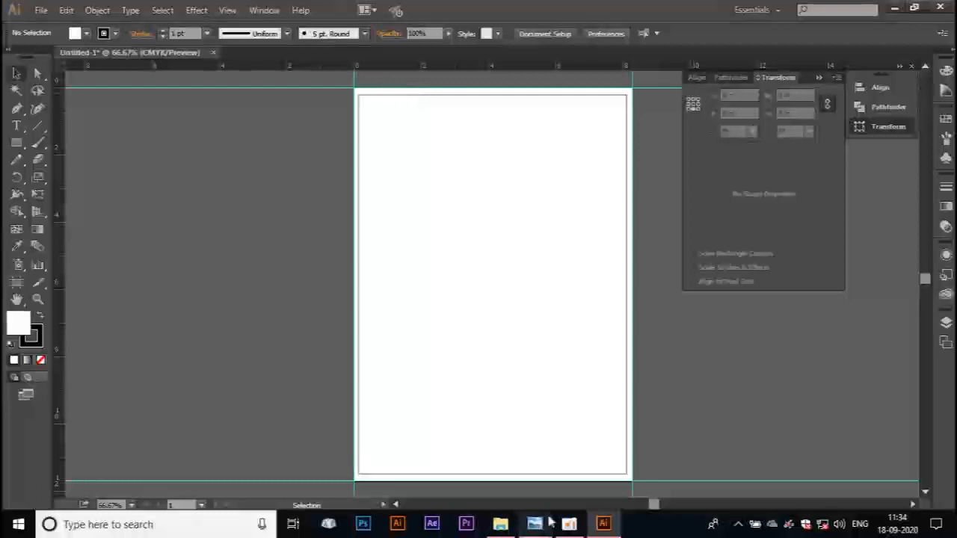
left_click(511, 524)
left_click(527, 522)
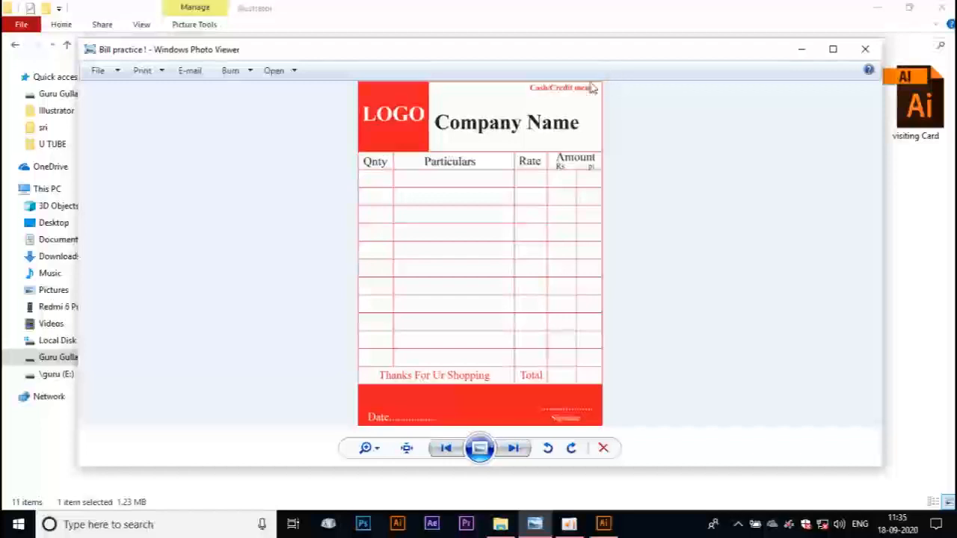
left_click(801, 49)
left_click(875, 8)
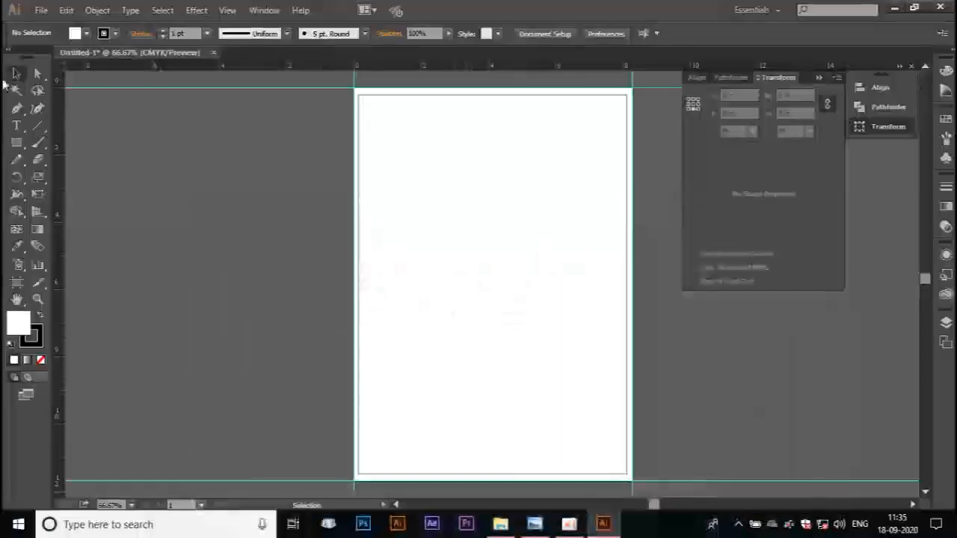
Try to draw a header rectangle about 8.1 in wide across the top of the border, and undo it
left_click(16, 142)
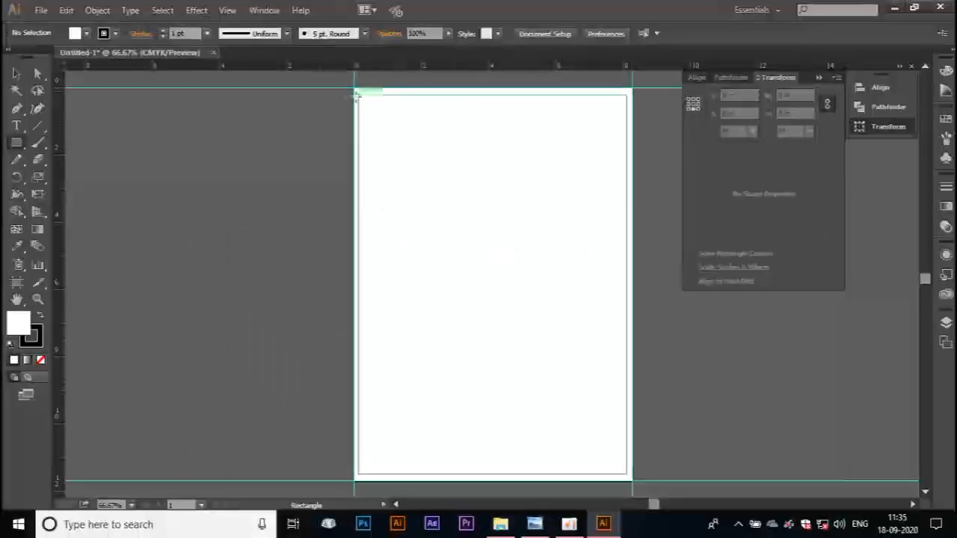
mouse_move(356, 94)
left_mouse_down()
mouse_move(406, 128)
mouse_move(598, 167)
mouse_move(618, 154)
mouse_move(627, 162)
left_mouse_up()
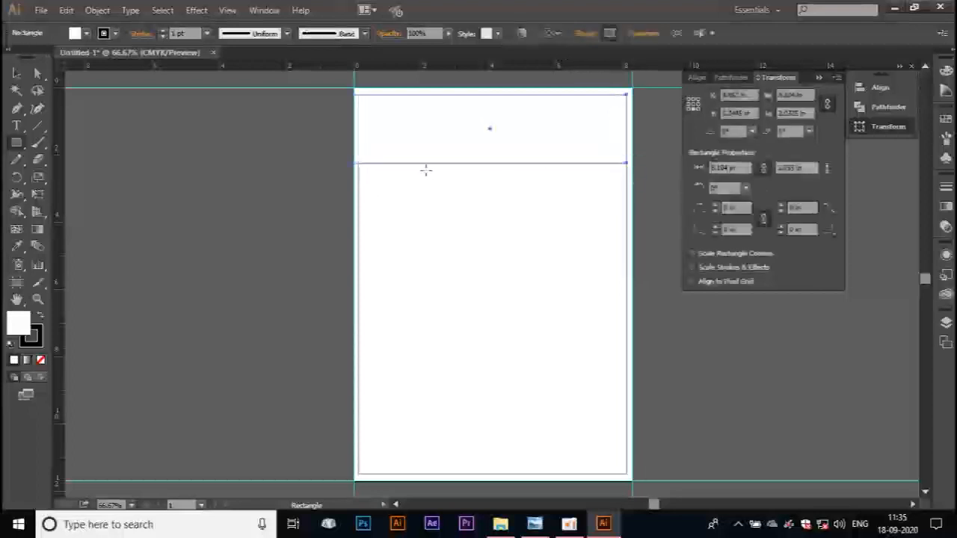
key("ctrl+z")
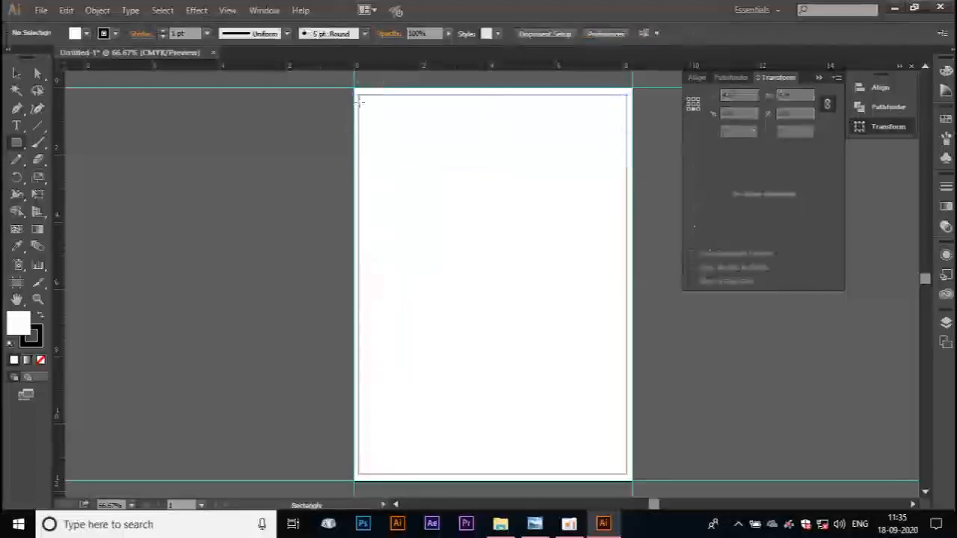
Draw a header rectangle across the full width at the top of the border, about 7.97 by 2.08 in
key("ctrl+plus")
key("ctrl+plus")
left_click_drag(334, 114, 311, 350)
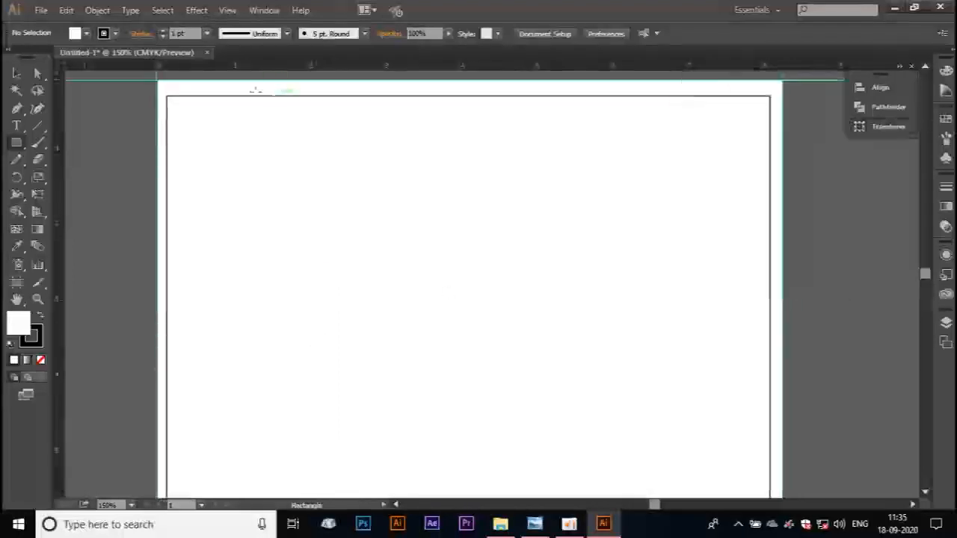
left_click_drag(167, 97, 770, 253)
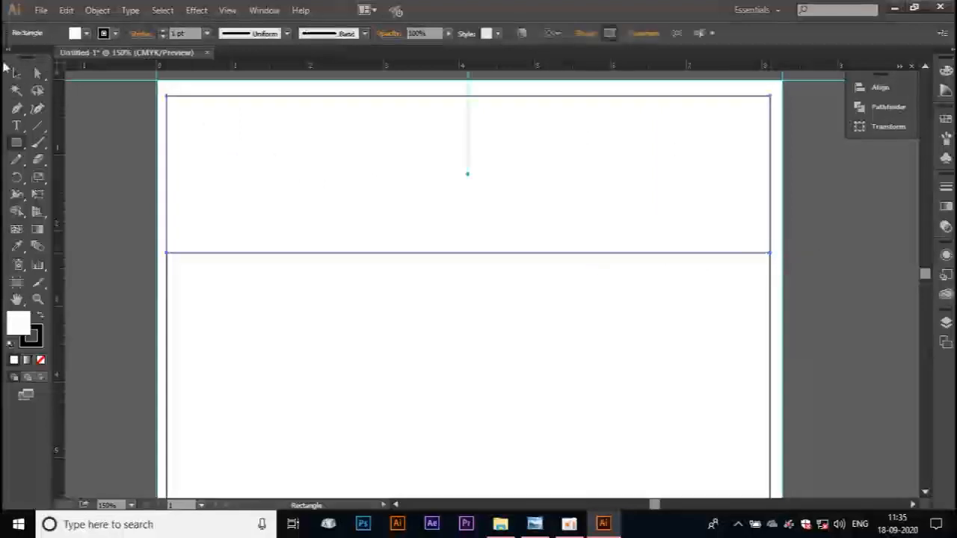
left_click(17, 72)
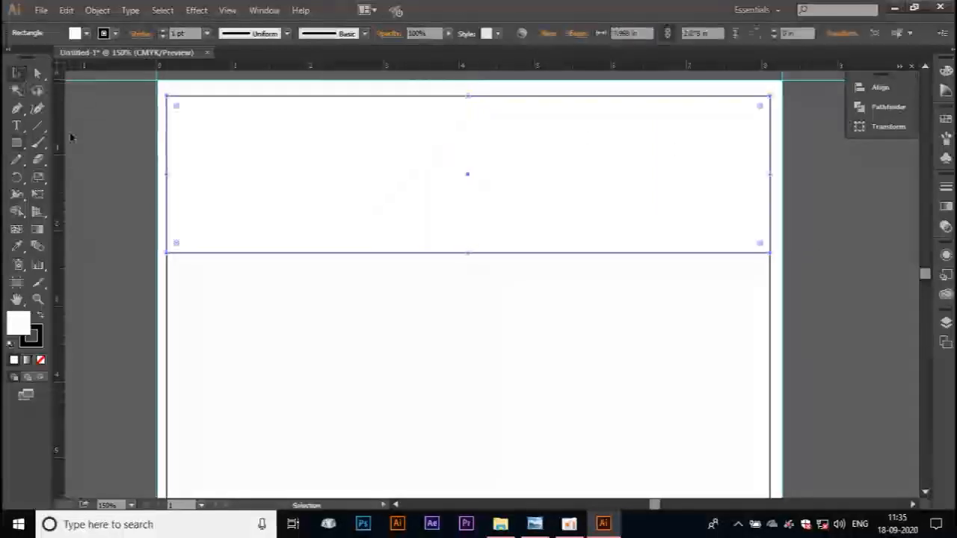
Draw a logo box over the left end of the header at full header height, about 2.6 in wide, and fill it red
left_click(16, 142)
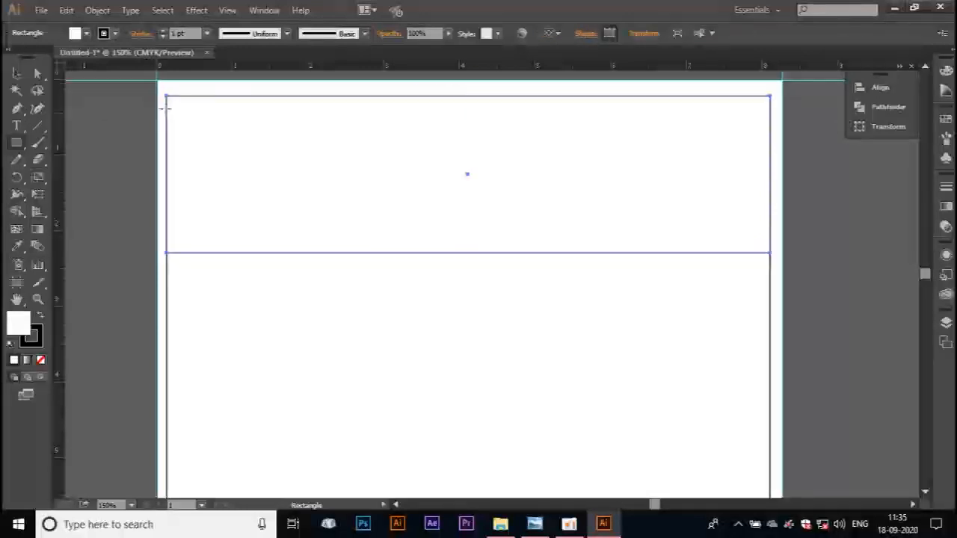
left_click_drag(166, 96, 362, 253)
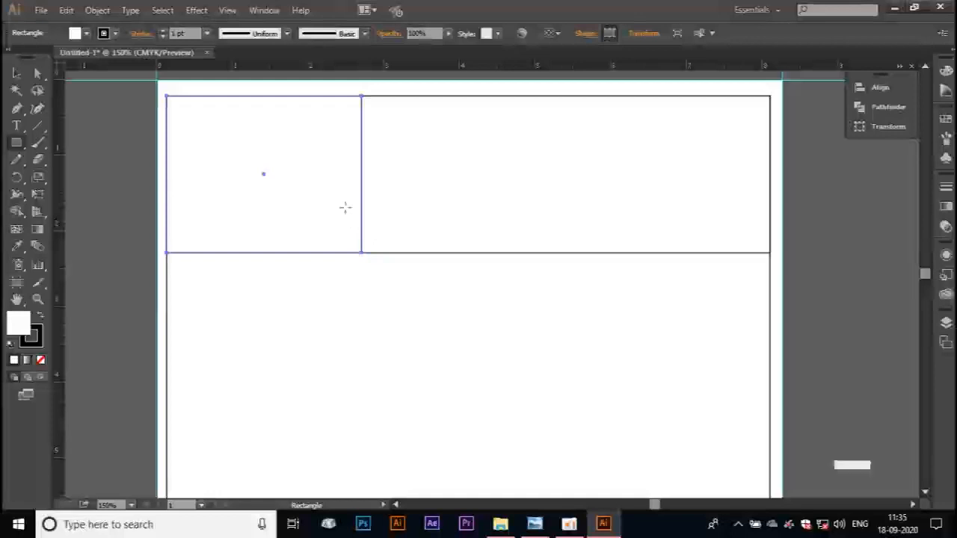
left_click(78, 33)
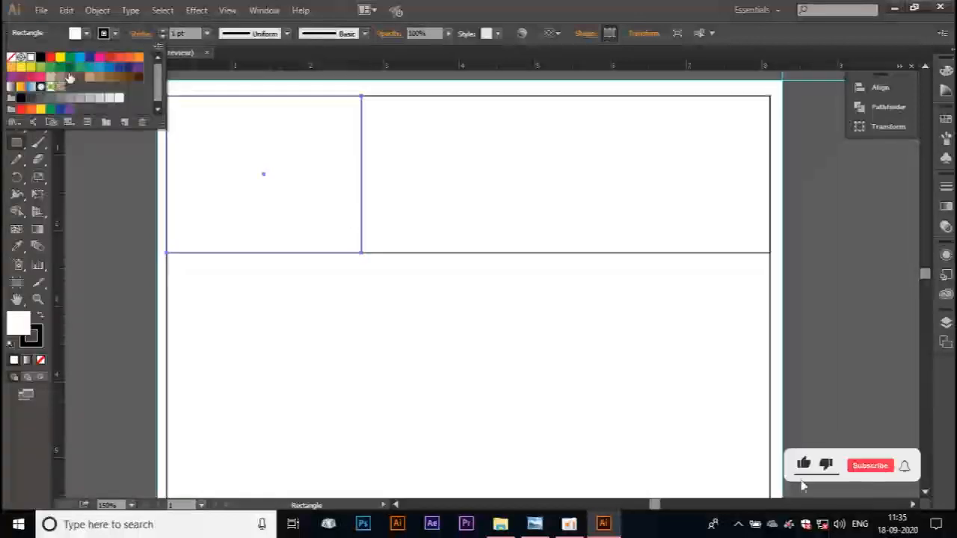
left_click(52, 59)
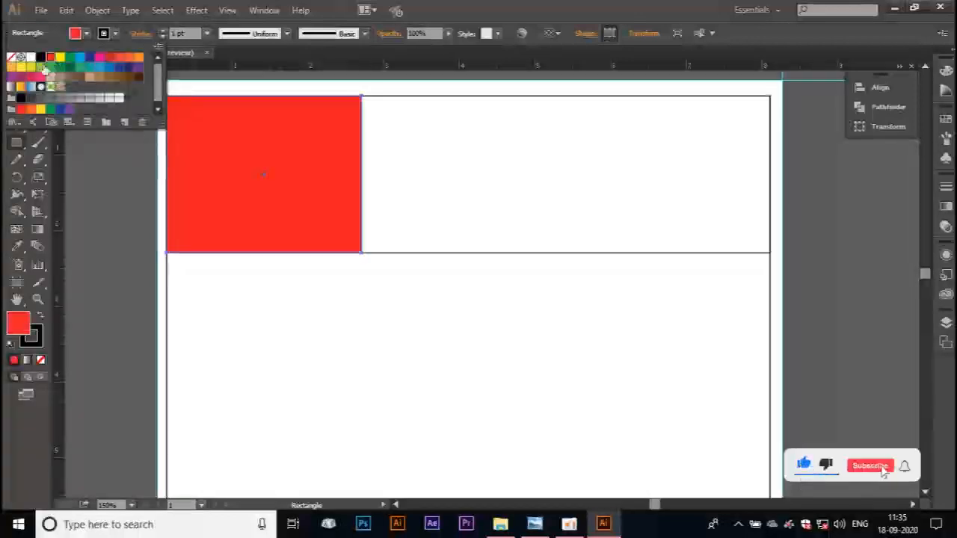
left_click(104, 168)
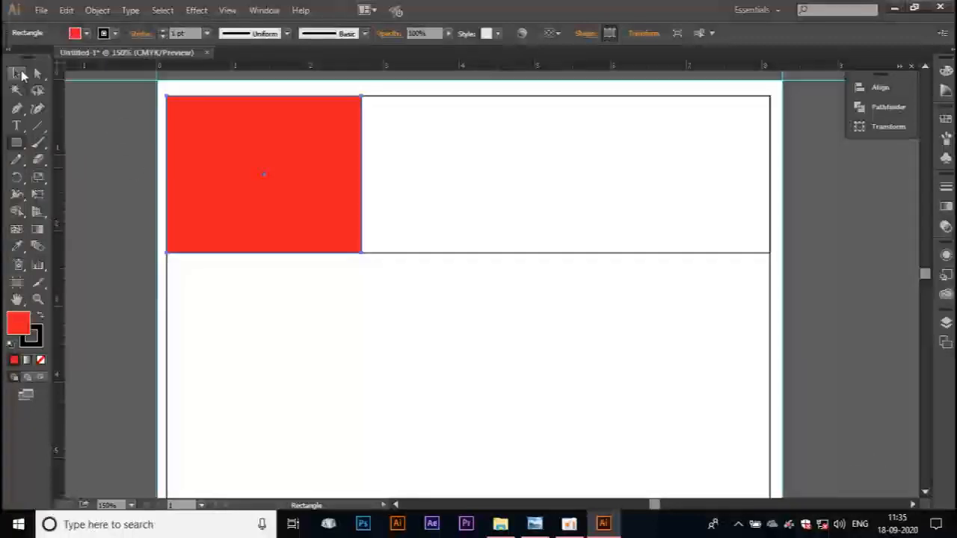
Change the stroke colour of the header rectangle and the logo box to red
key("v")
left_click(642, 99)
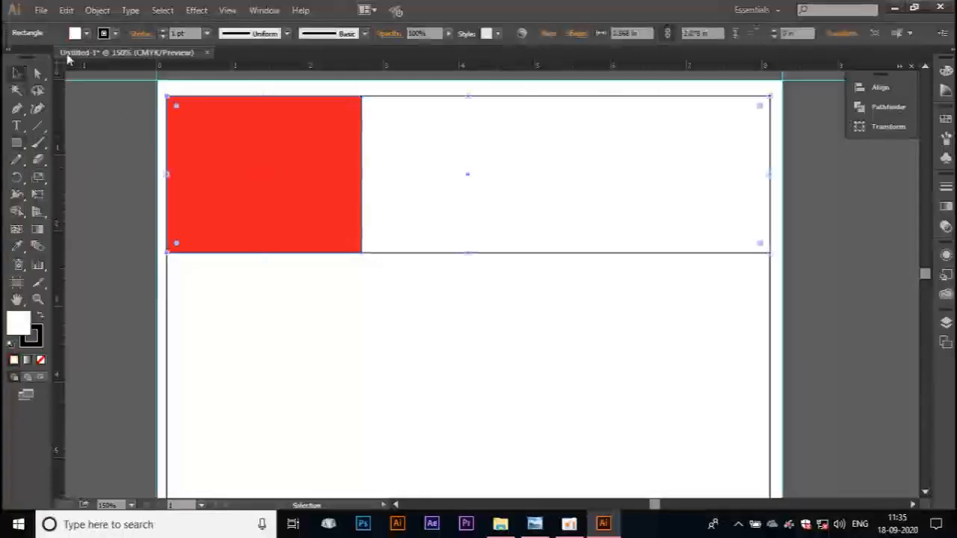
left_click(104, 33)
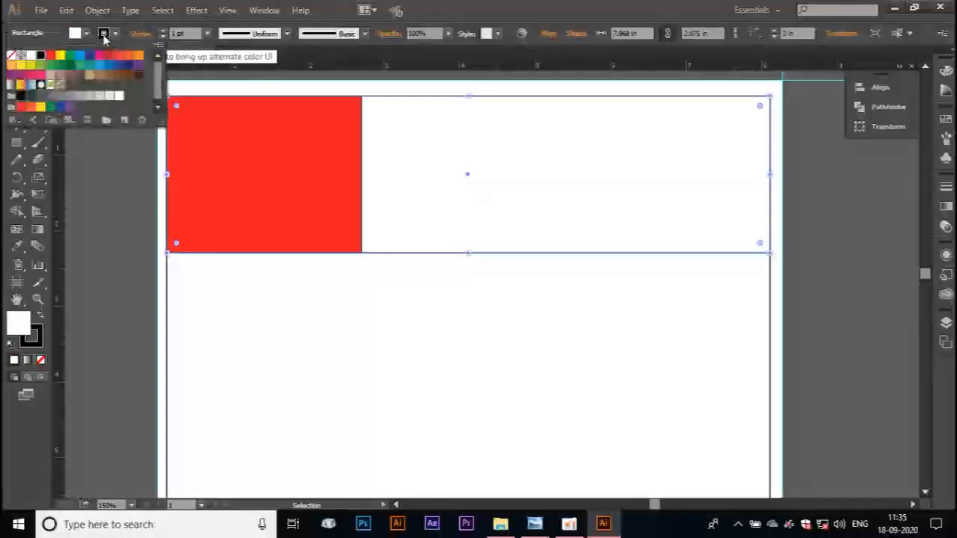
left_click(54, 60)
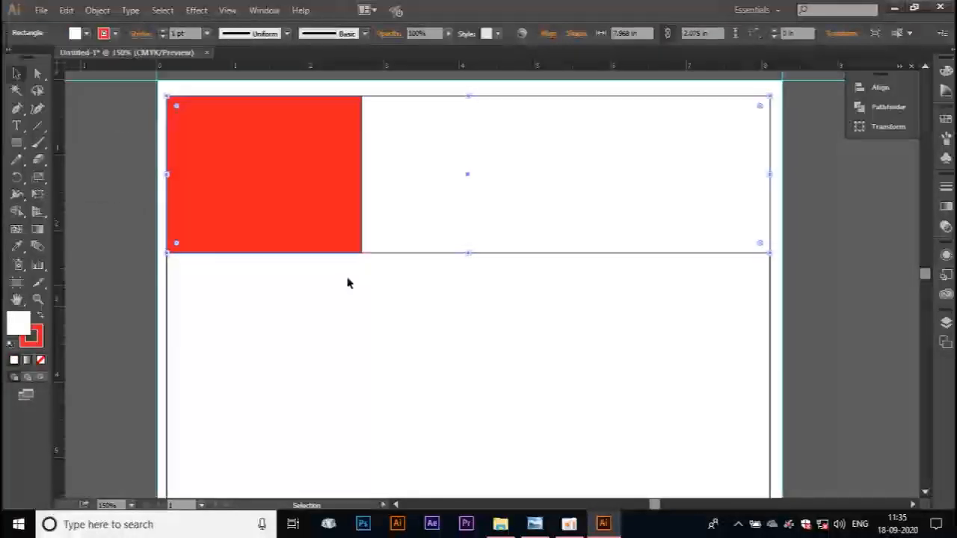
left_click(360, 166)
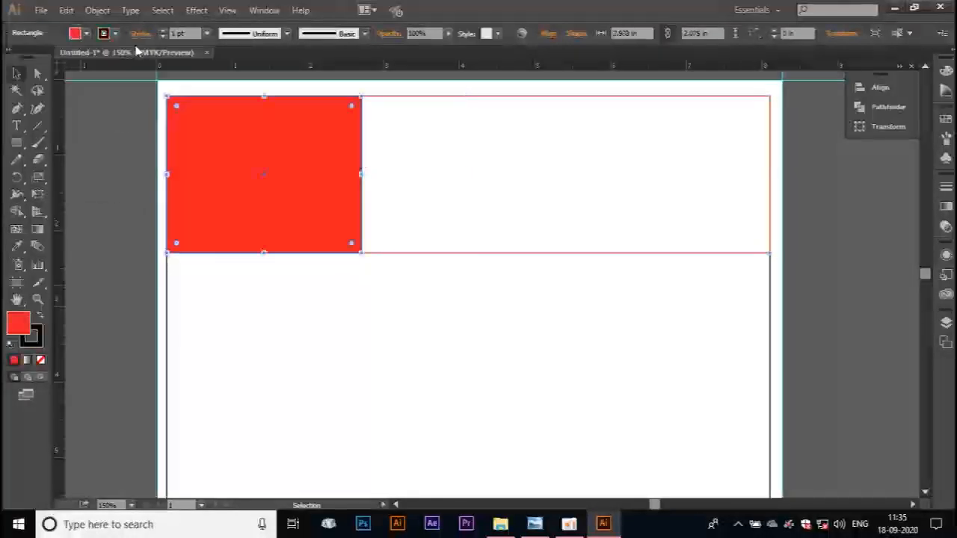
left_click(75, 33)
left_click(50, 57)
left_click(85, 226)
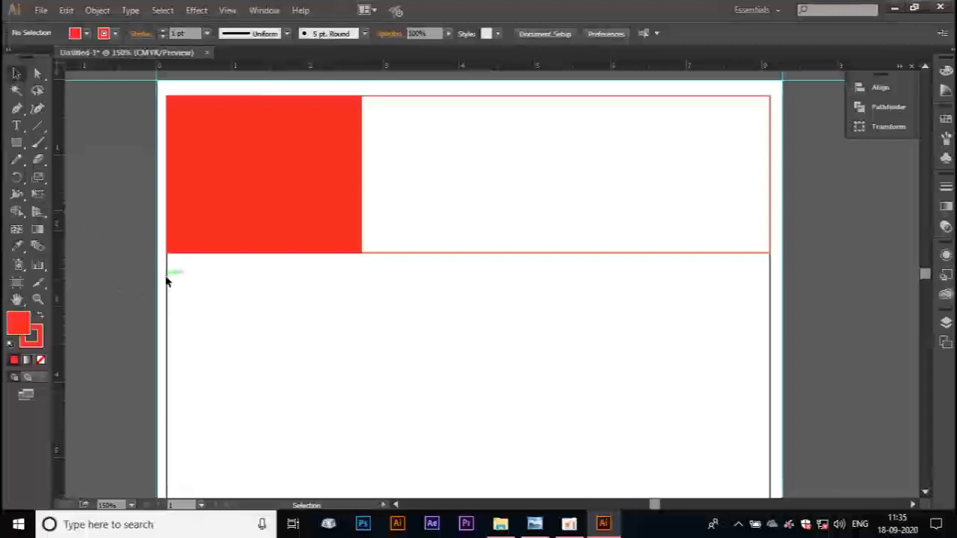
Look over the page below the header, compare it with the reference bill in Windows Photo Viewer, and return to Illustrator
key("h")
left_click_drag(295, 364, 284, 216)
key("a")
key("ctrl+minus")
key("ctrl+minus")
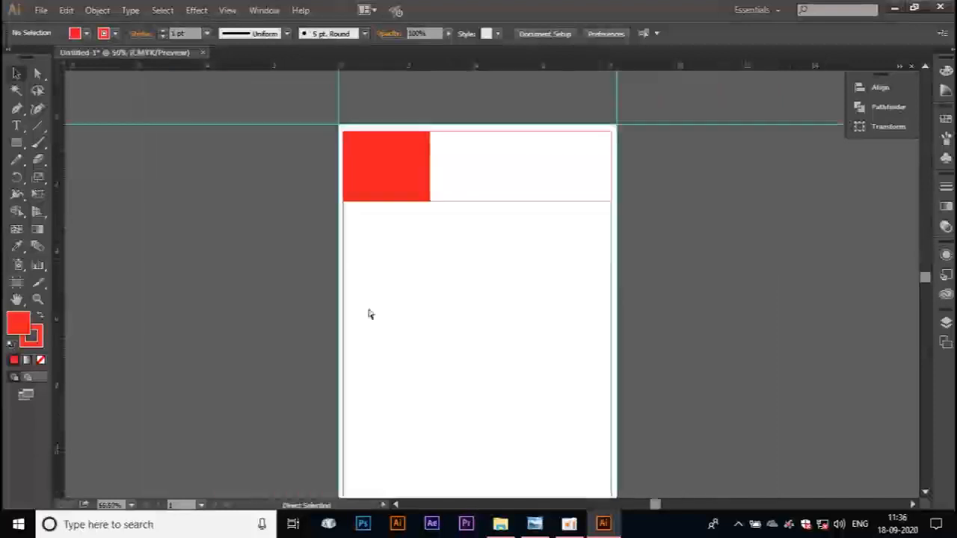
key("ctrl+minus")
key("ctrl+plus")
key("ctrl+plus")
key("h")
left_click_drag(509, 327, 393, 138)
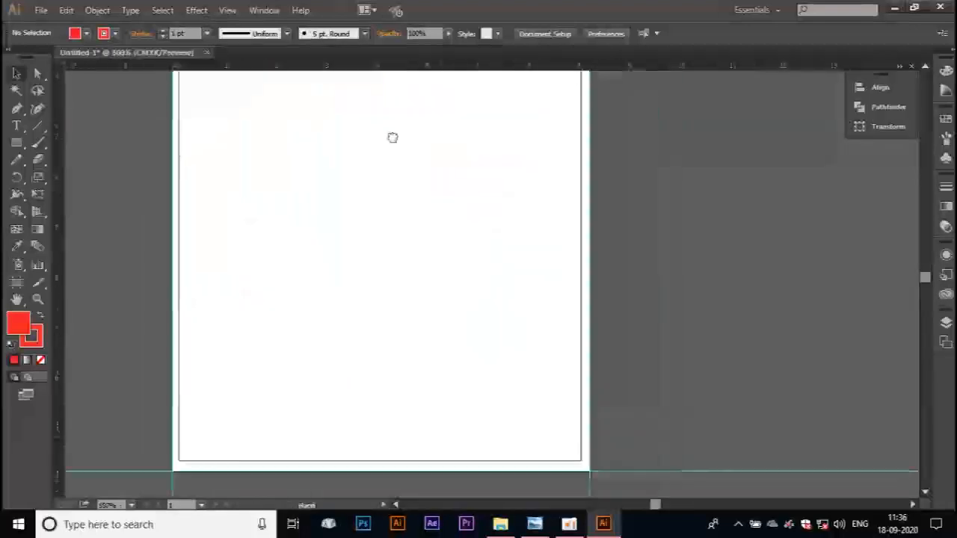
left_click_drag(401, 188, 486, 245)
left_click_drag(483, 280, 483, 283)
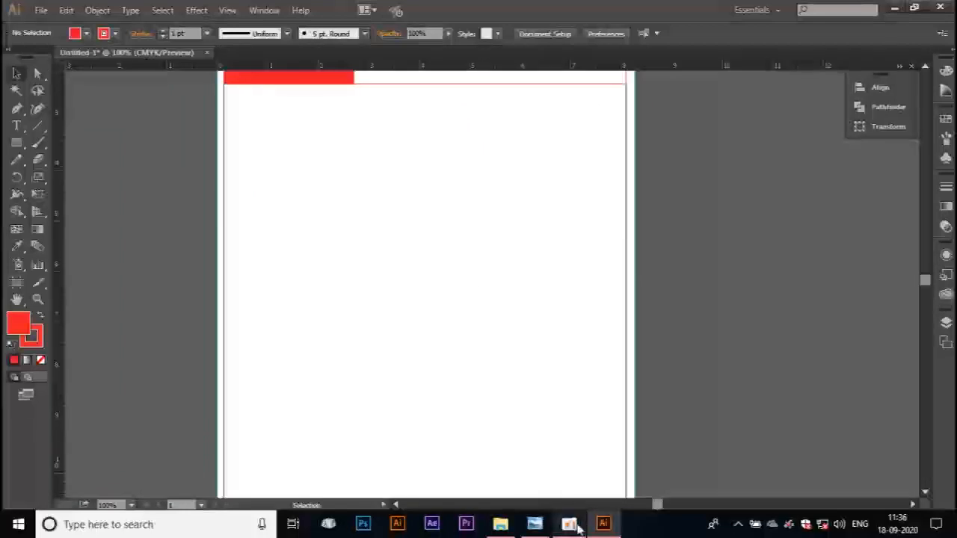
left_click(543, 525)
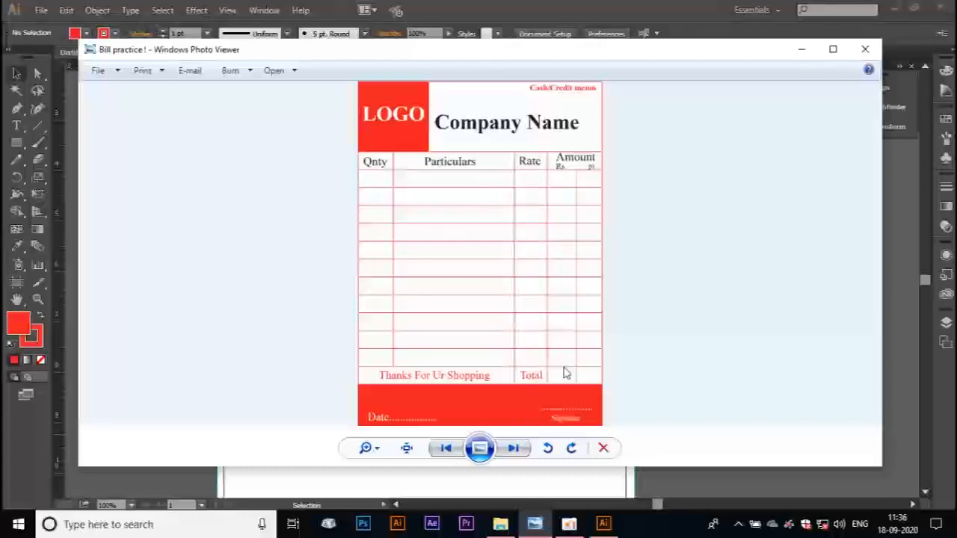
left_click(801, 50)
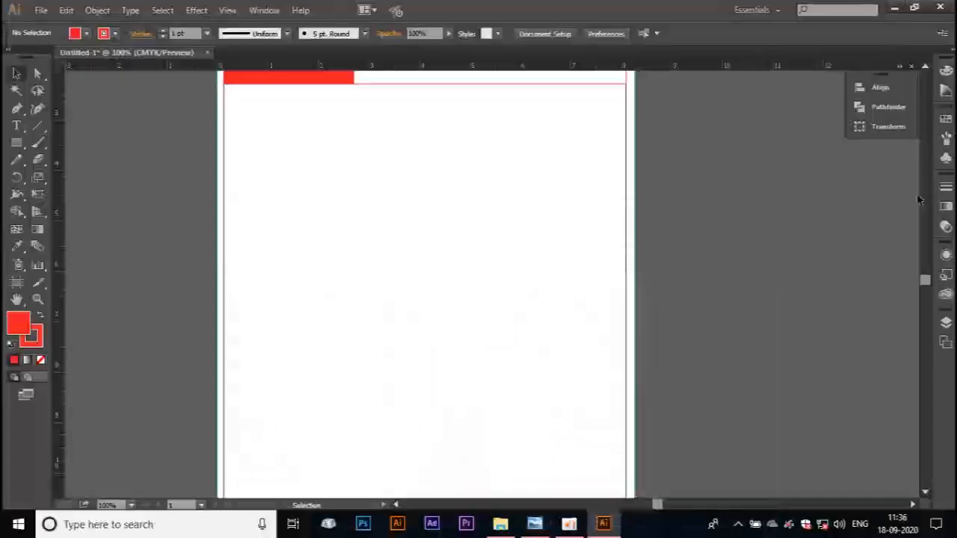
Draw a red footer rectangle across the full width at the bottom of the border, about 7.97 by 1.62 in
left_click_drag(439, 376, 422, 155)
left_click(16, 142)
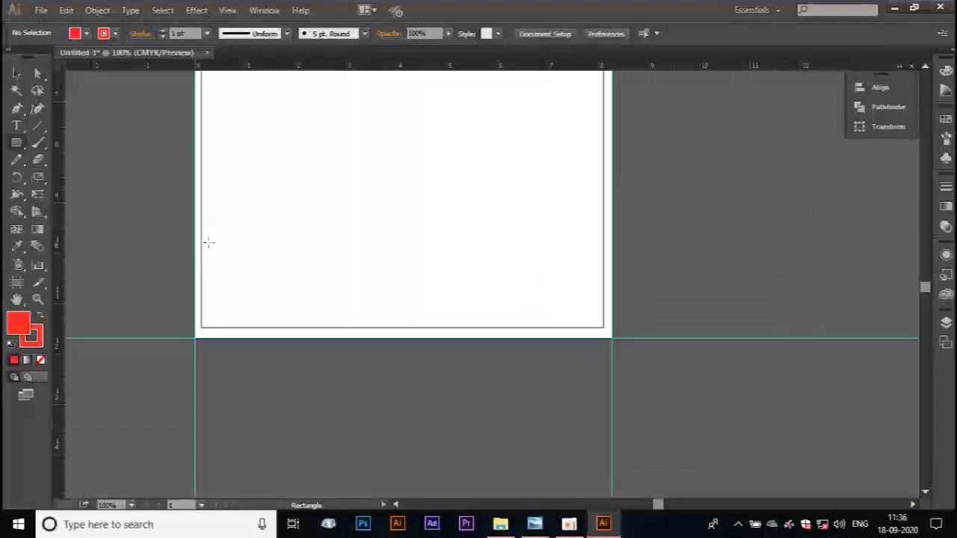
left_click_drag(202, 245, 604, 326)
left_click(505, 175)
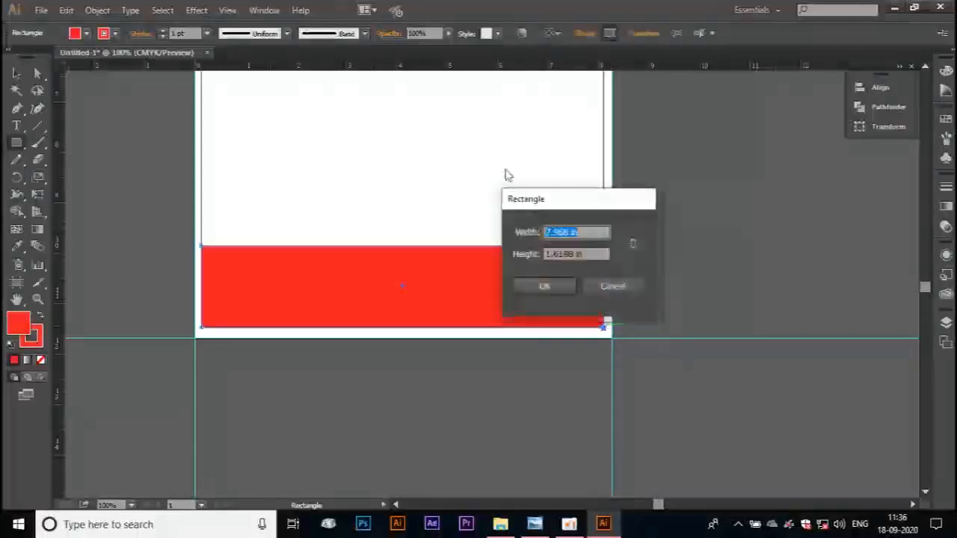
left_click(601, 287)
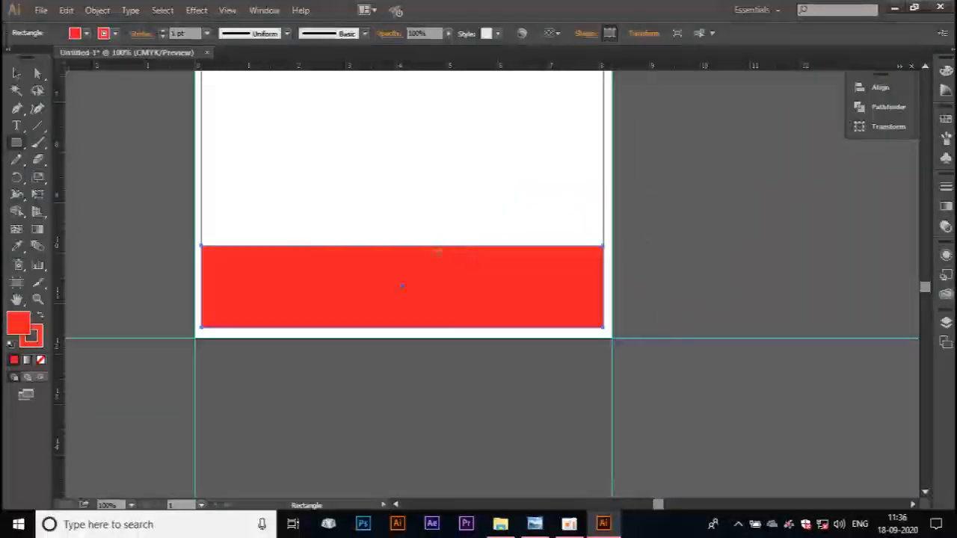
Lower the footer rectangle's top edge to make it about 1.27 in high, and deselect it
left_click(13, 73)
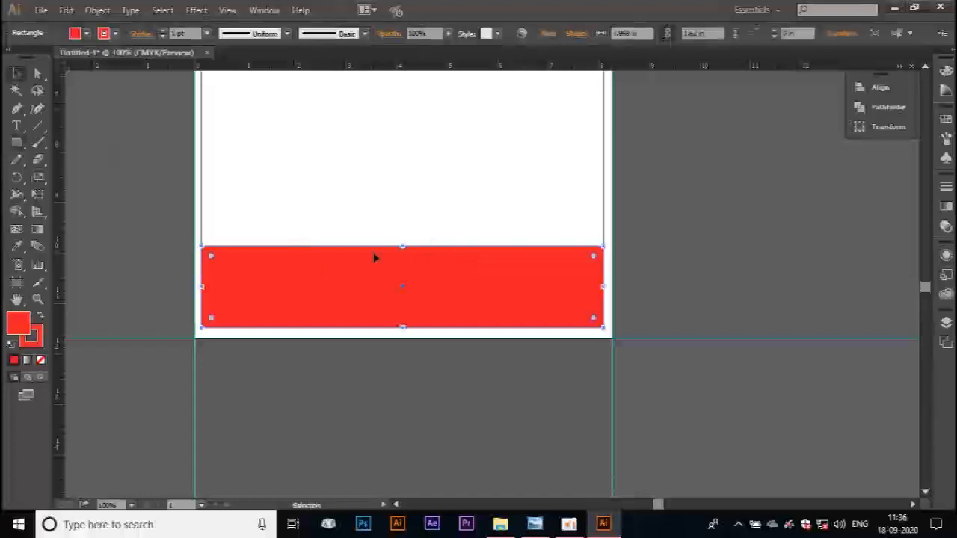
left_click_drag(401, 244, 398, 264)
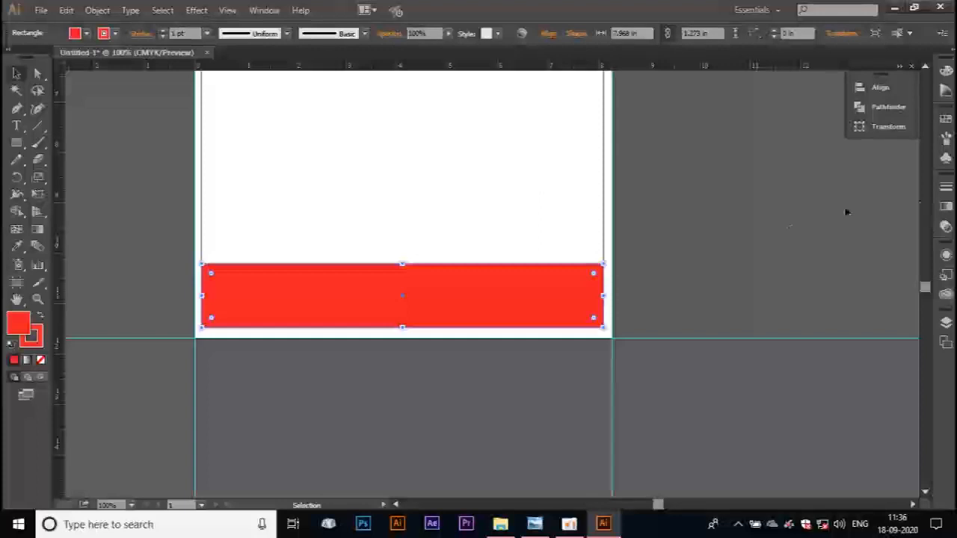
left_click(735, 237)
Examine the table layout of the reference bill in Windows Photo Viewer, and return to the page in Illustrator
key("space")
left_click_drag(486, 197, 497, 313)
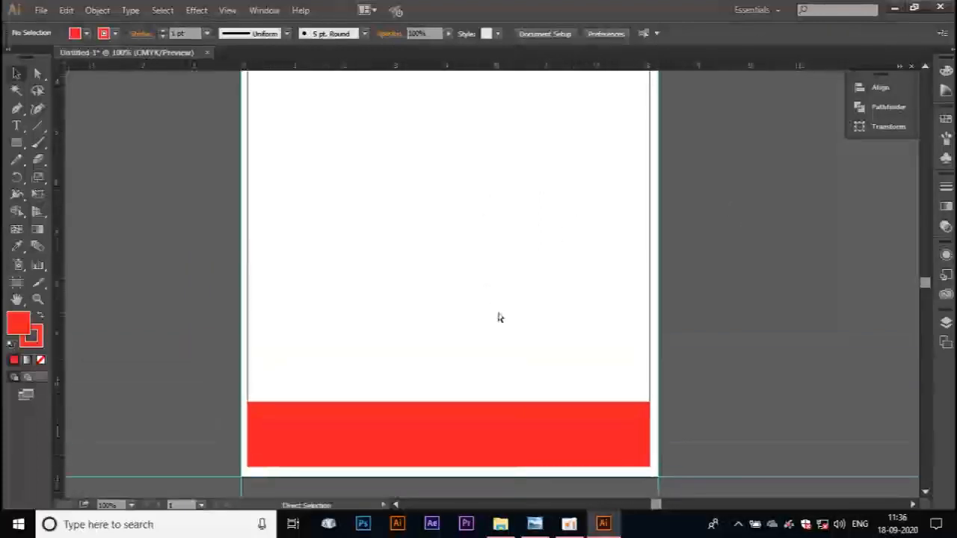
key("ctrl+minus")
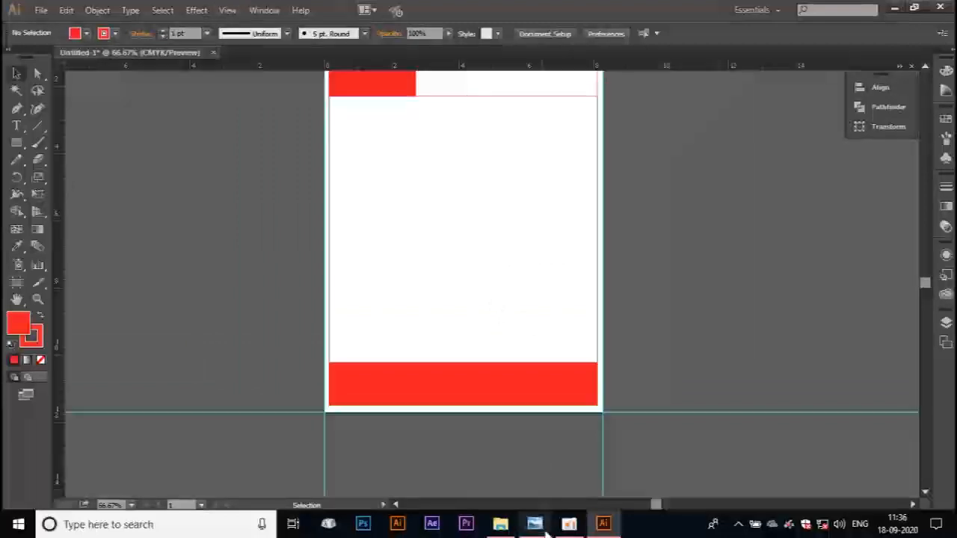
left_click(536, 524)
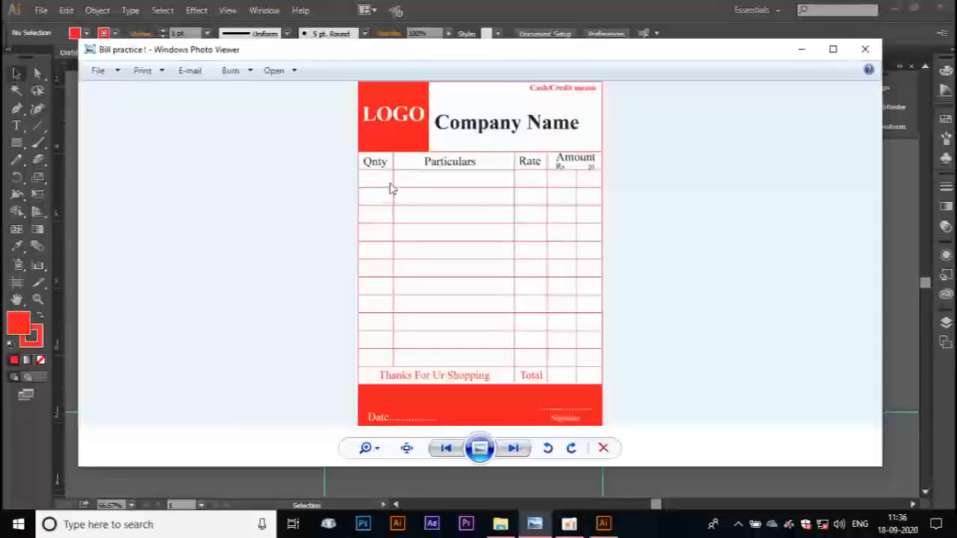
left_click(803, 50)
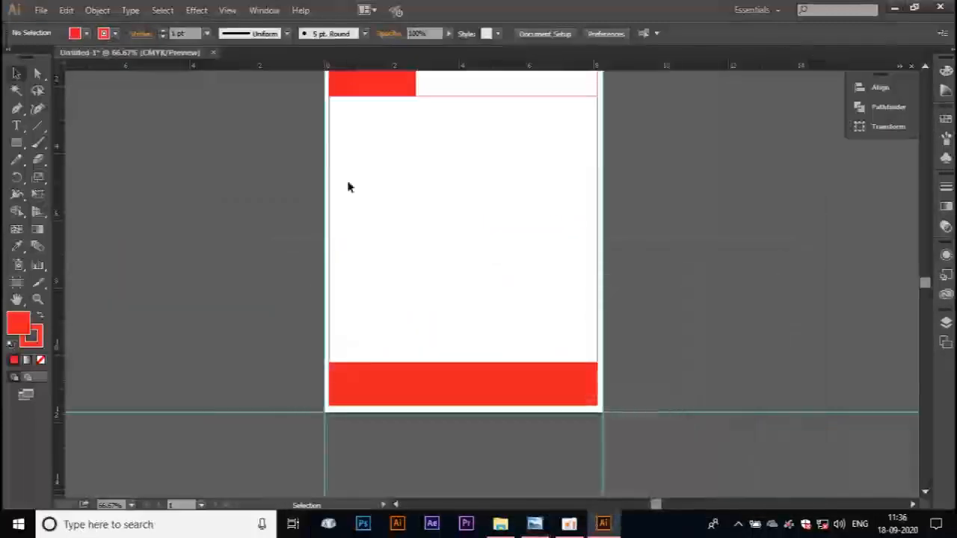
left_click(38, 126)
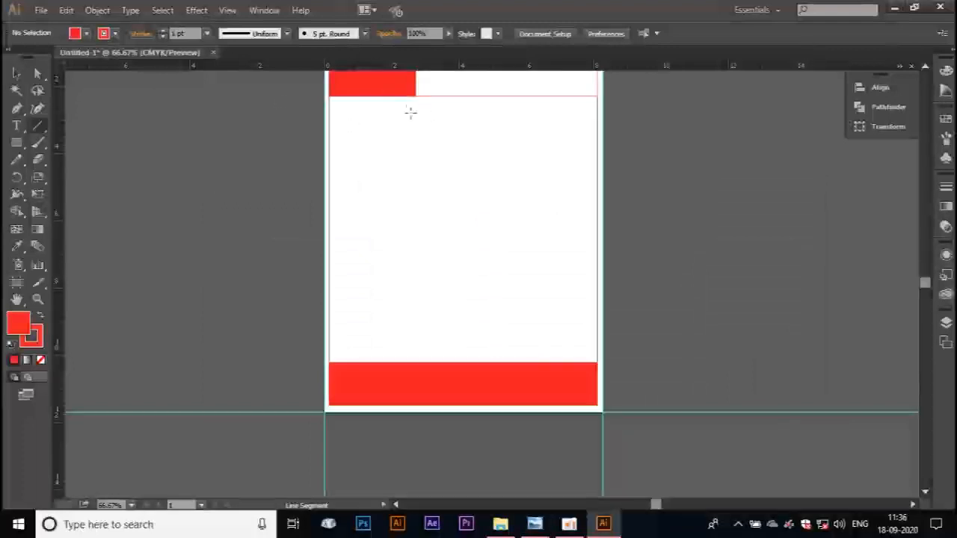
left_click_drag(395, 99, 389, 362)
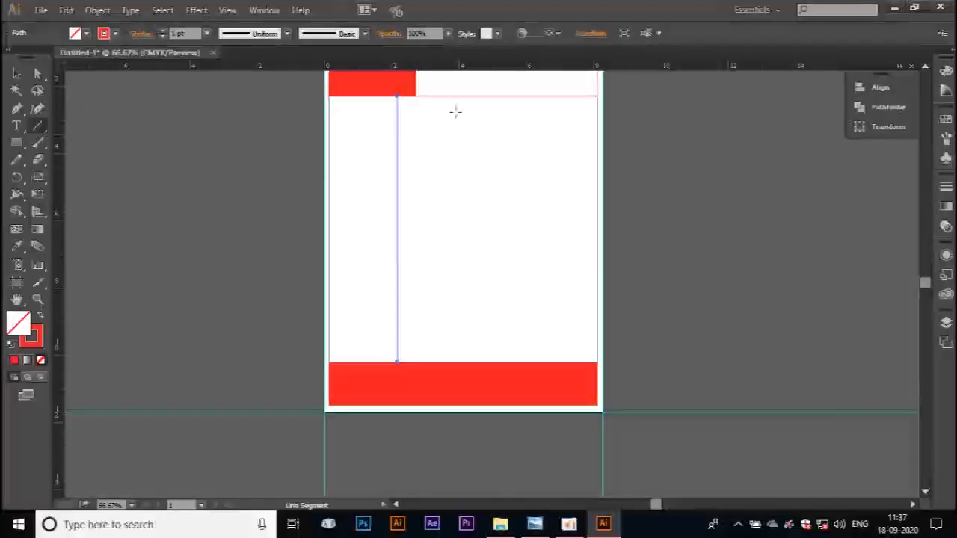
left_click(534, 524)
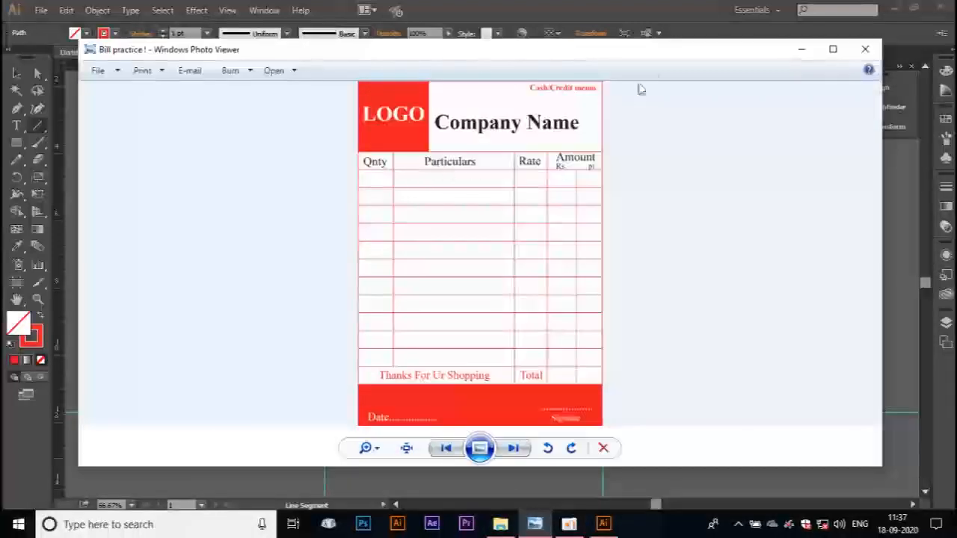
left_click(802, 49)
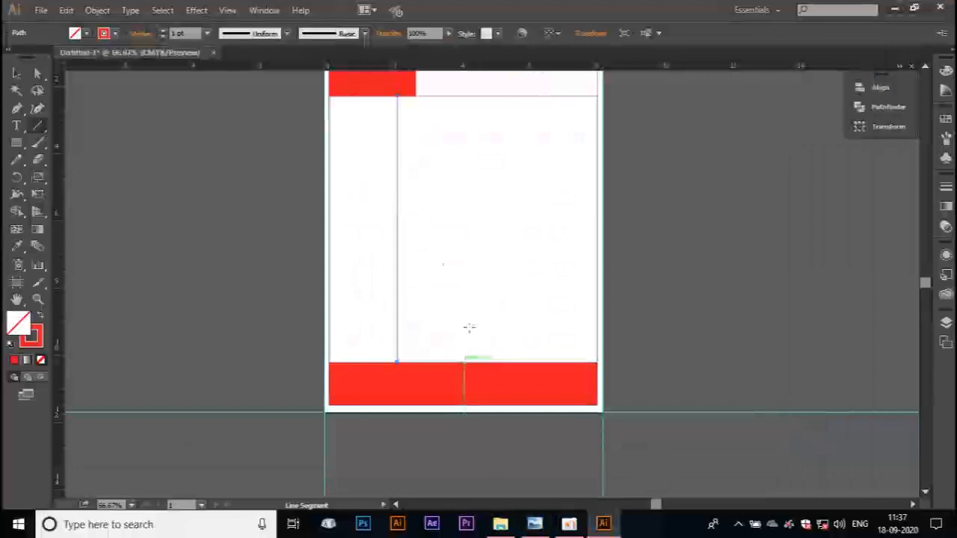
key("Delete")
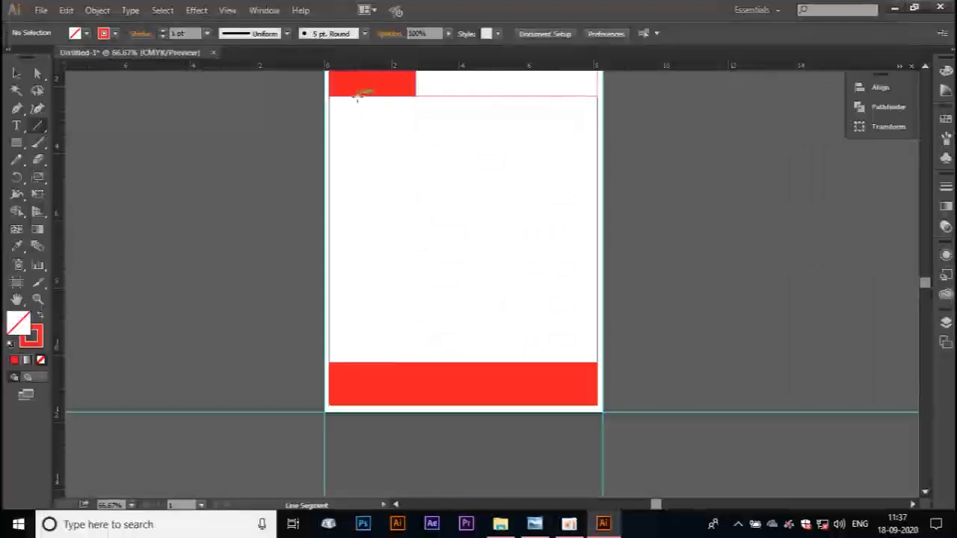
Draw two vertical column lines from the header down to the footer, at about 0.9 in and 4.1 in across the page
left_click_drag(358, 98, 370, 361)
left_click_drag(468, 96, 453, 357)
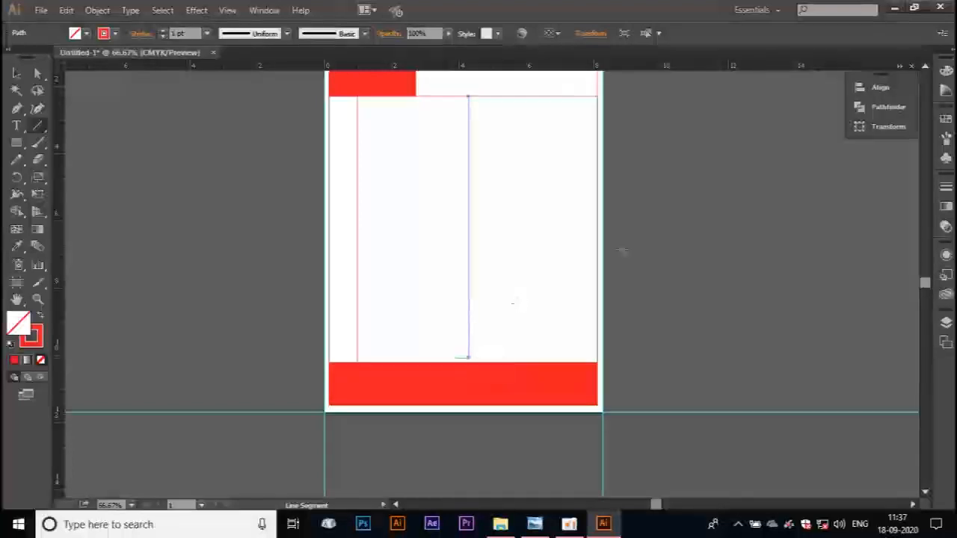
key("ctrl+z")
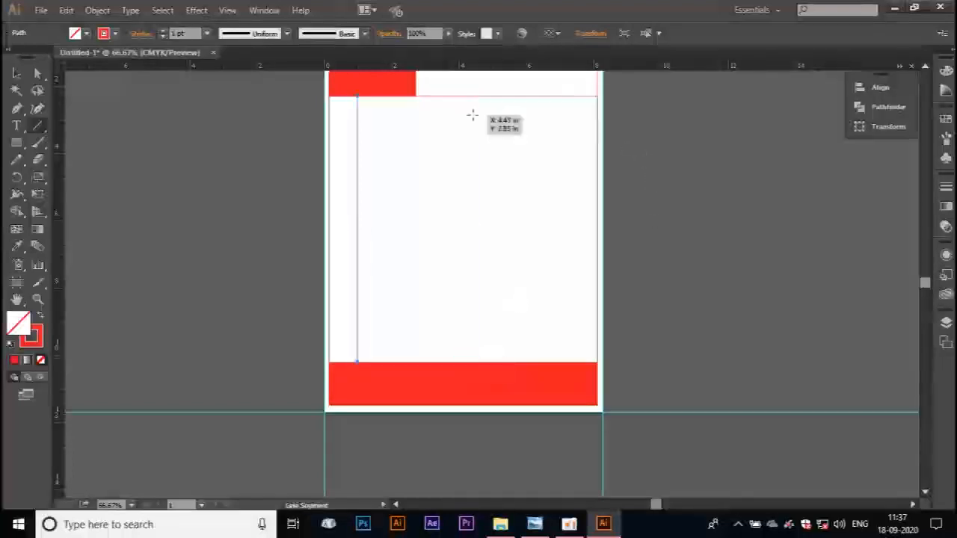
left_click_drag(466, 97, 480, 361)
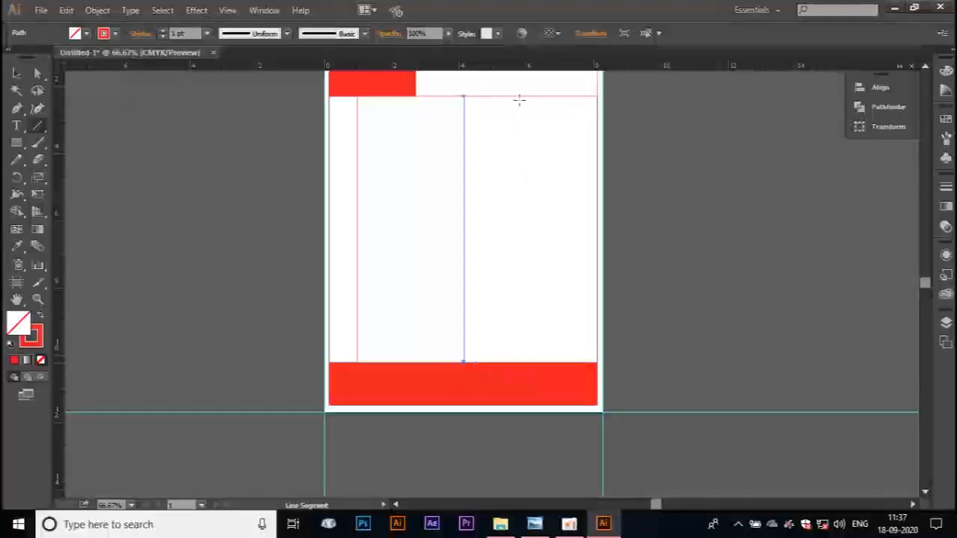
left_click(534, 524)
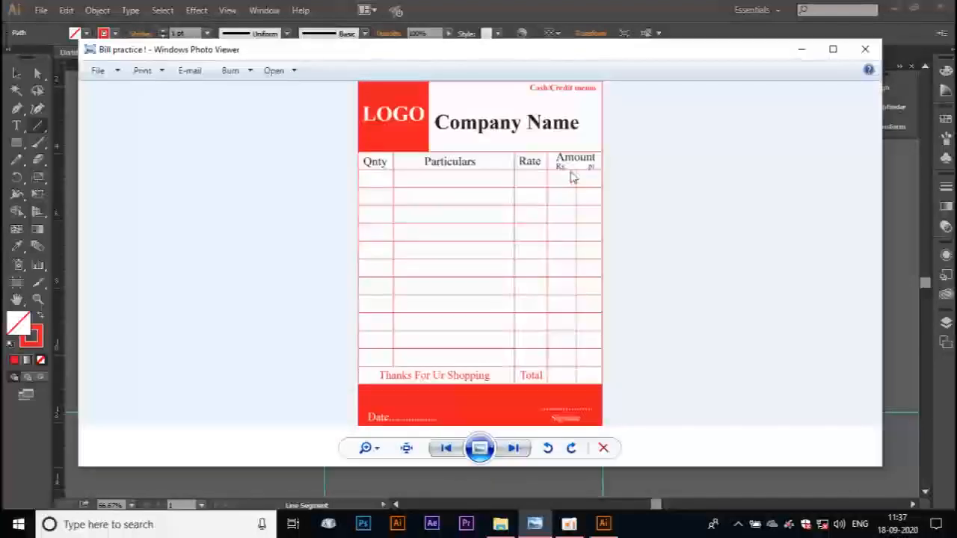
left_click(802, 48)
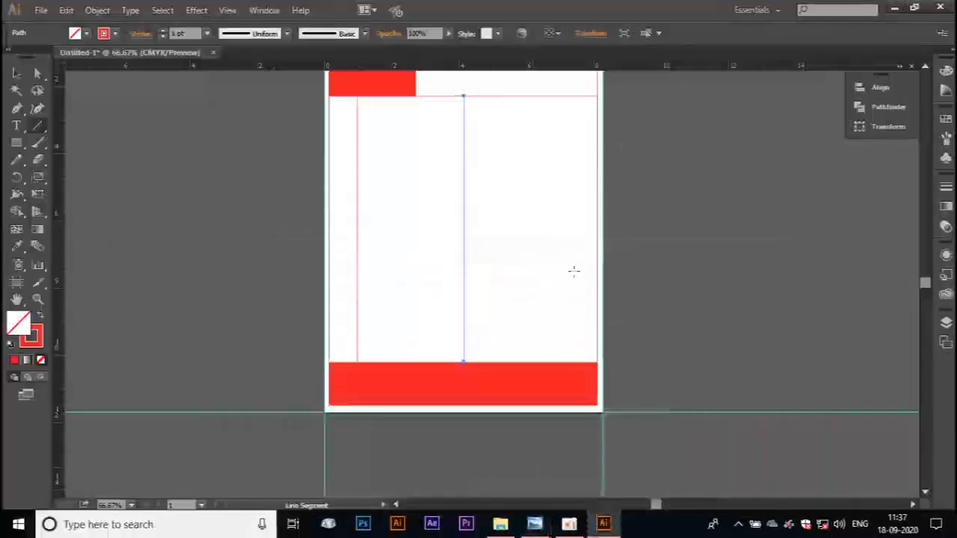
left_click_drag(519, 97, 524, 298)
key("ctrl+z")
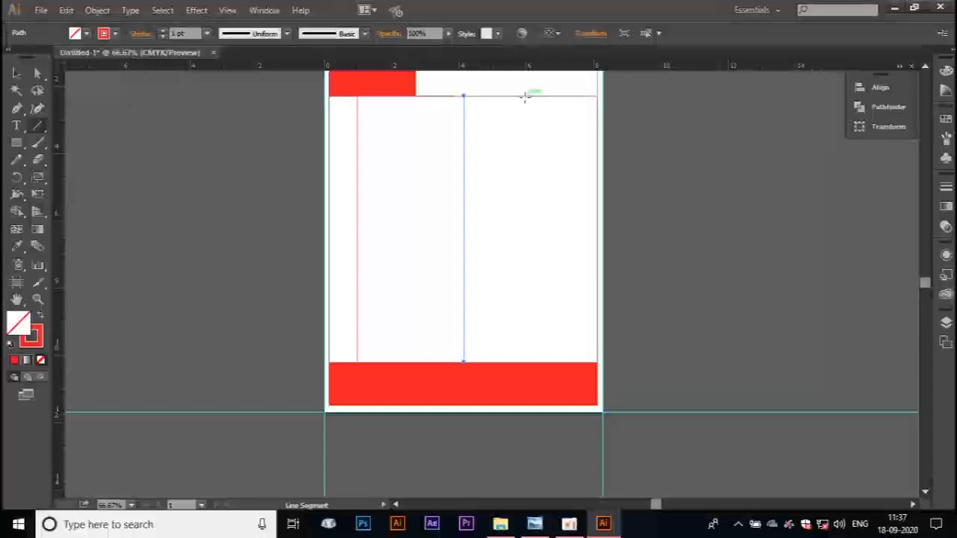
key("v")
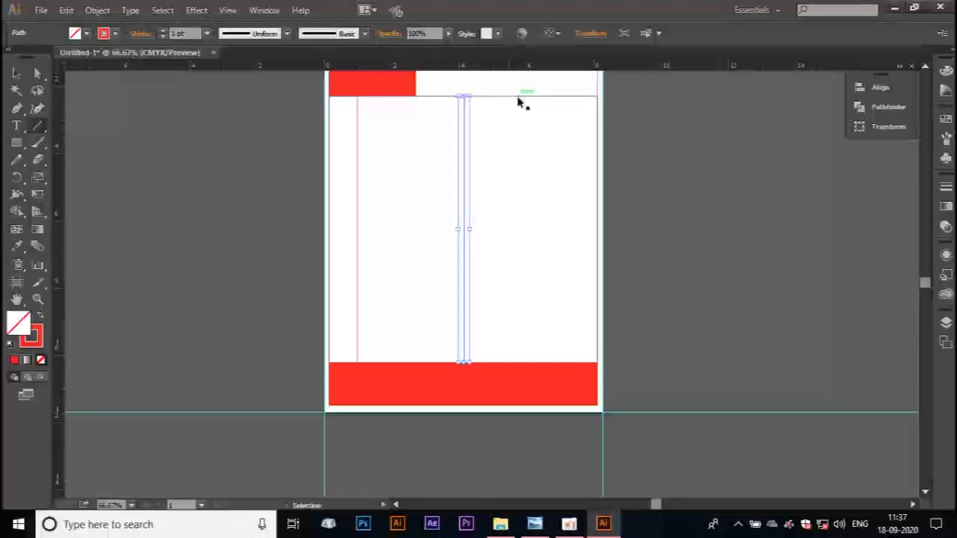
left_click(517, 97)
key("backslash")
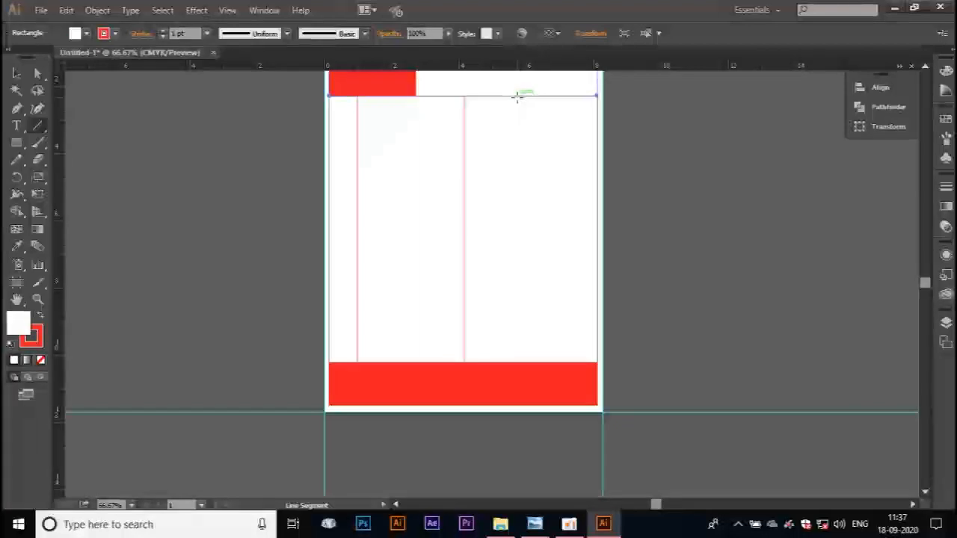
left_click_drag(518, 97, 524, 216)
key("ctrl+z")
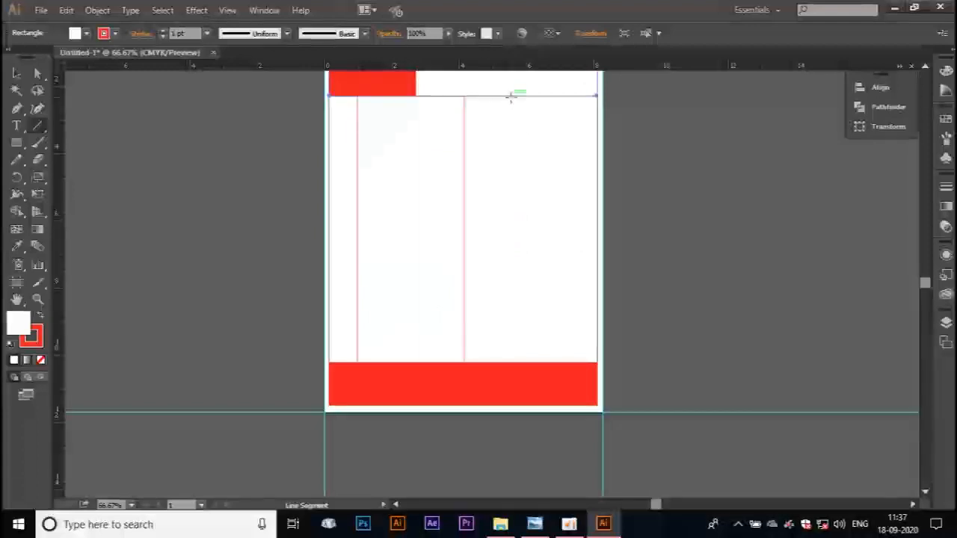
Draw a third vertical column line from the header to the footer at about 5.5 in across the page, and deselect it
left_click_drag(510, 97, 528, 362)
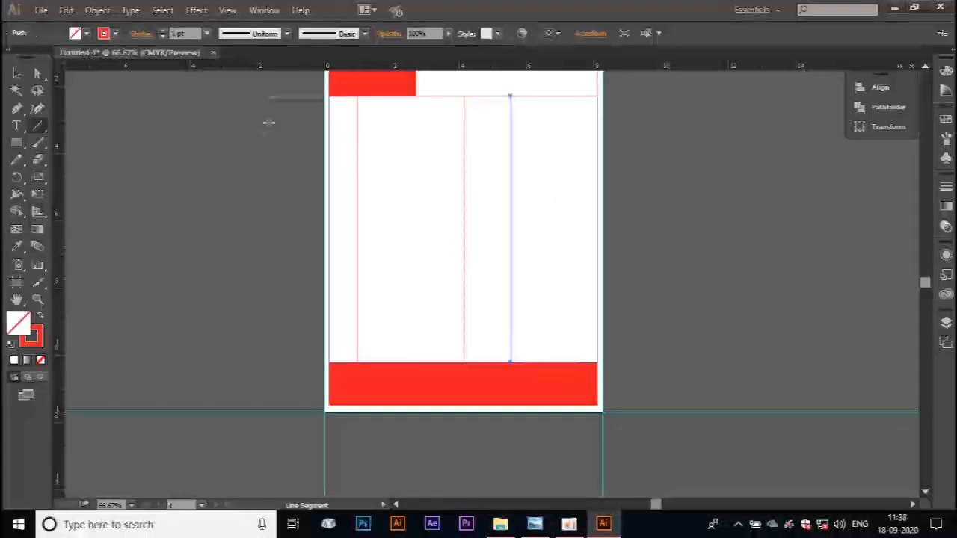
left_click(22, 73)
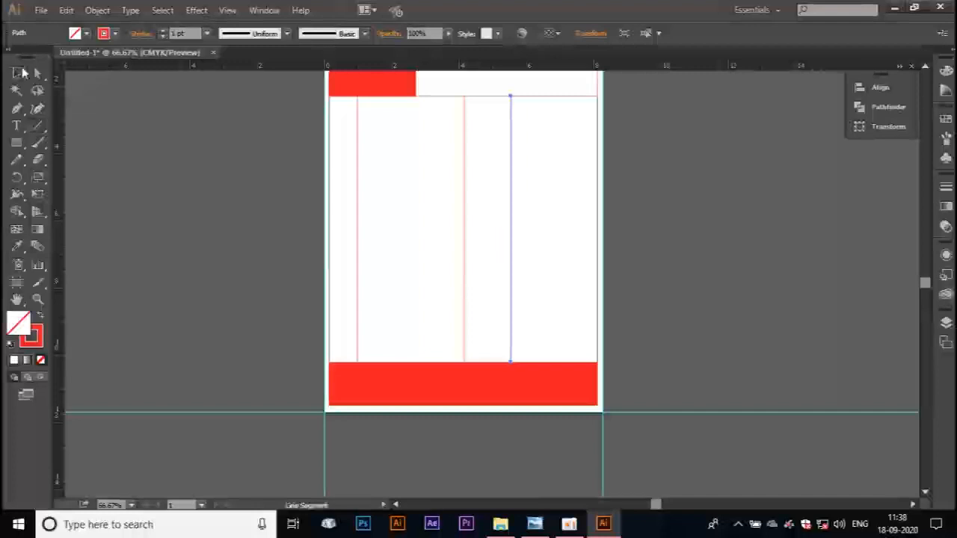
left_click(238, 189)
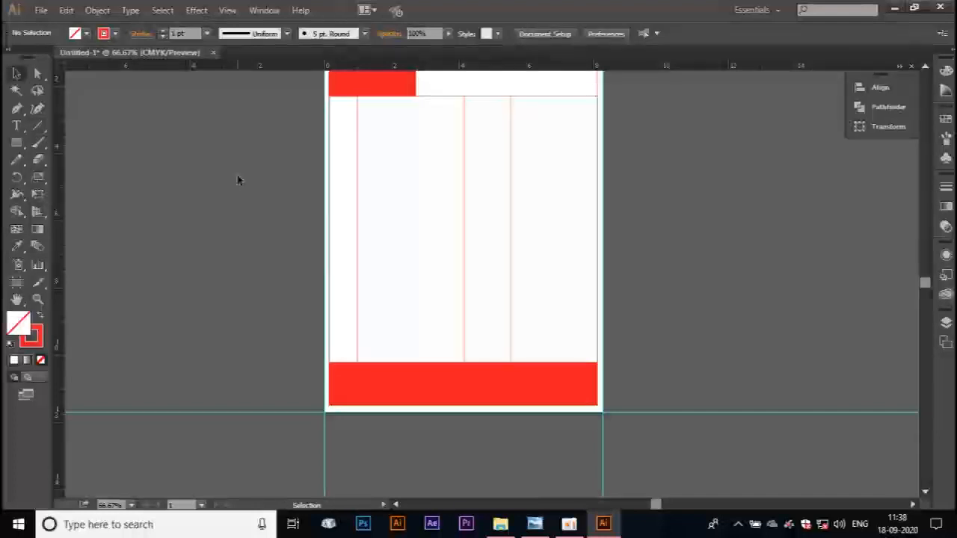
Draw a horizontal line between the side borders, about 0.65 in below the header, to close off the table's heading row, and deselect it
key("ctrl+1")
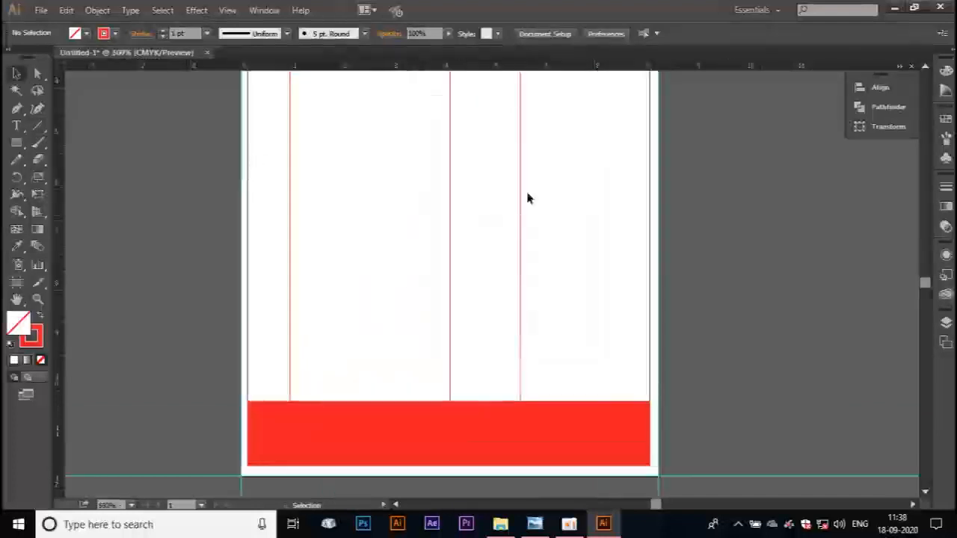
left_click_drag(451, 154, 425, 280)
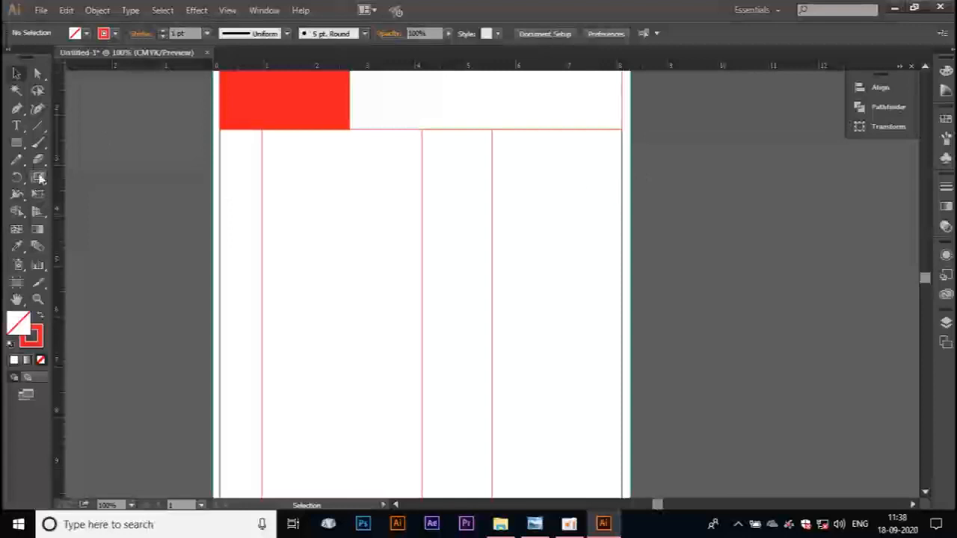
left_click(41, 129)
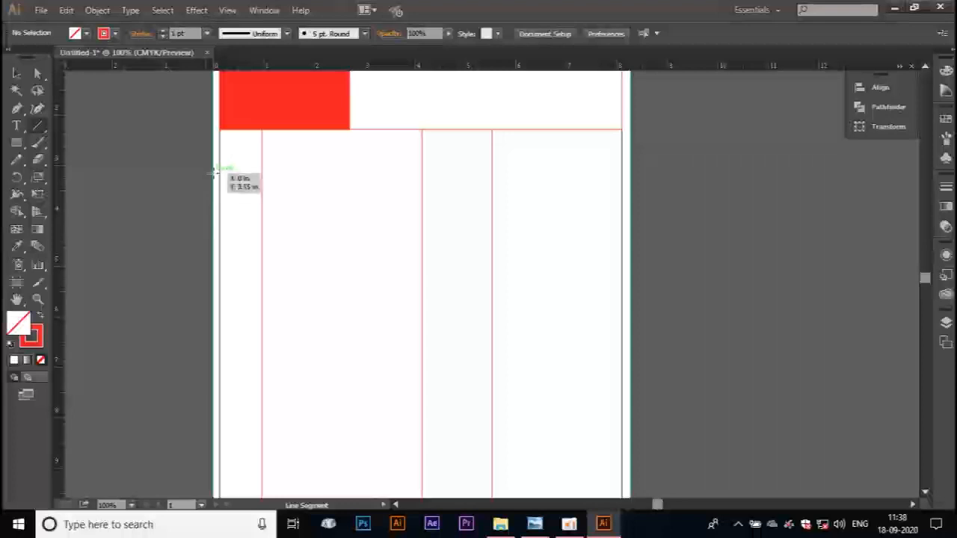
left_click_drag(219, 163, 624, 154)
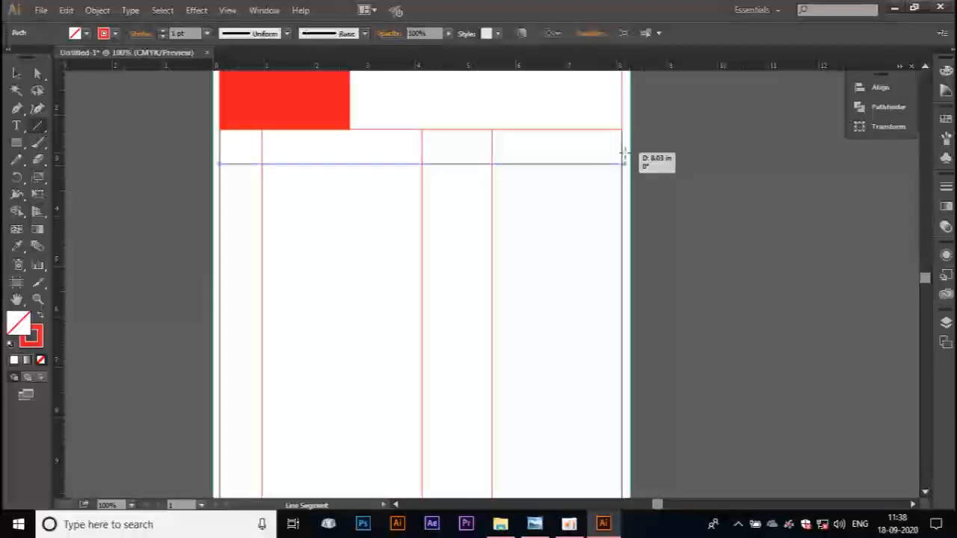
left_click(628, 170)
left_click(516, 307)
key("ctrl+z")
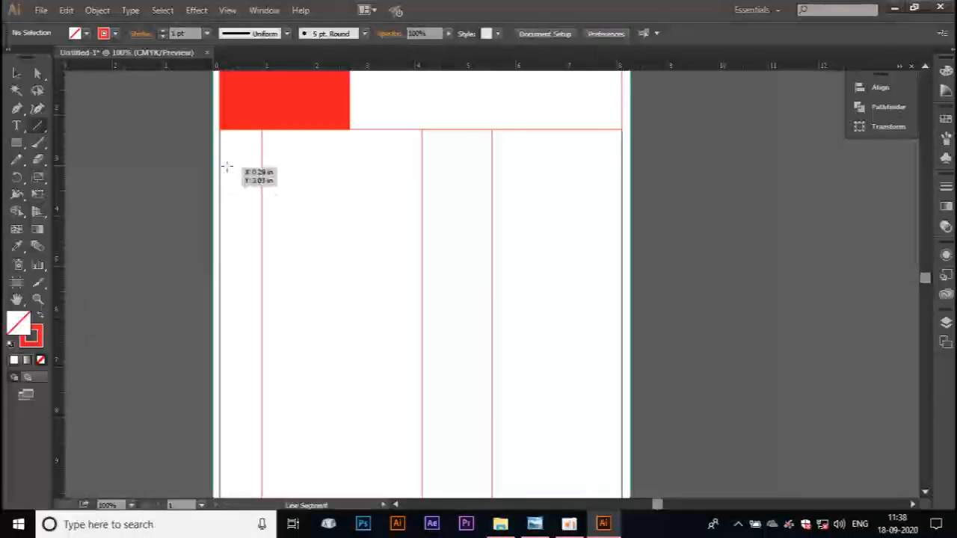
left_click_drag(219, 162, 622, 162)
left_click(17, 73)
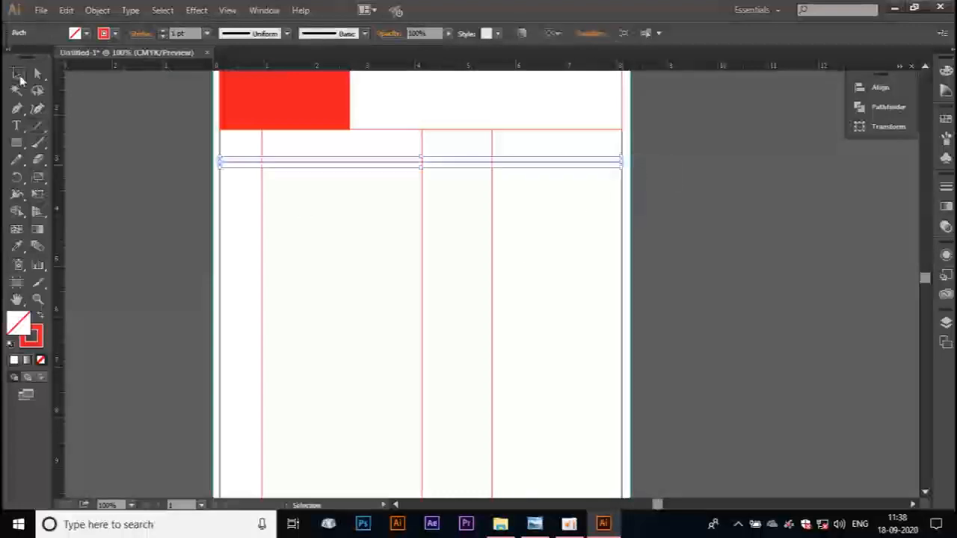
left_click(76, 134)
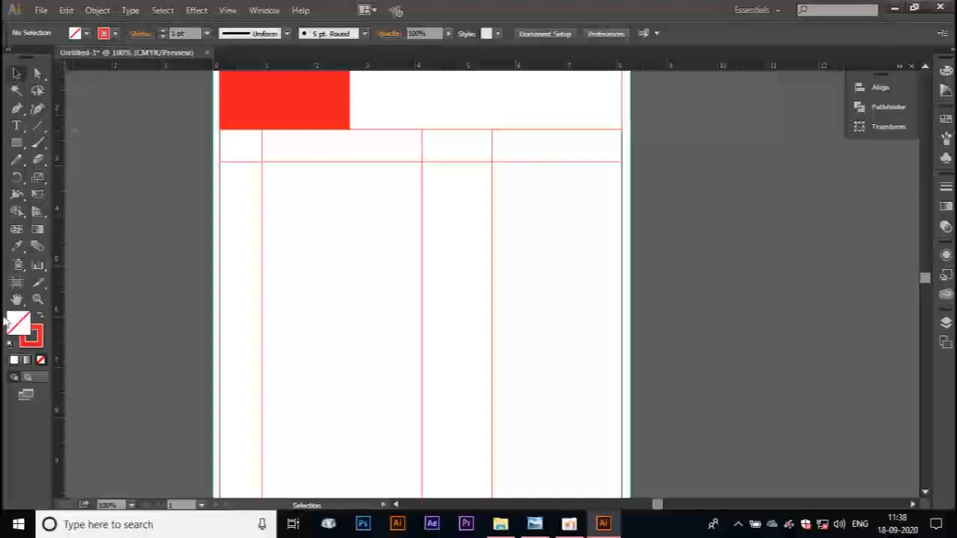
Copy and paste the heading row's horizontal line, and place the copy about 0.65 in below it, lined up with the side borders
left_click(16, 73)
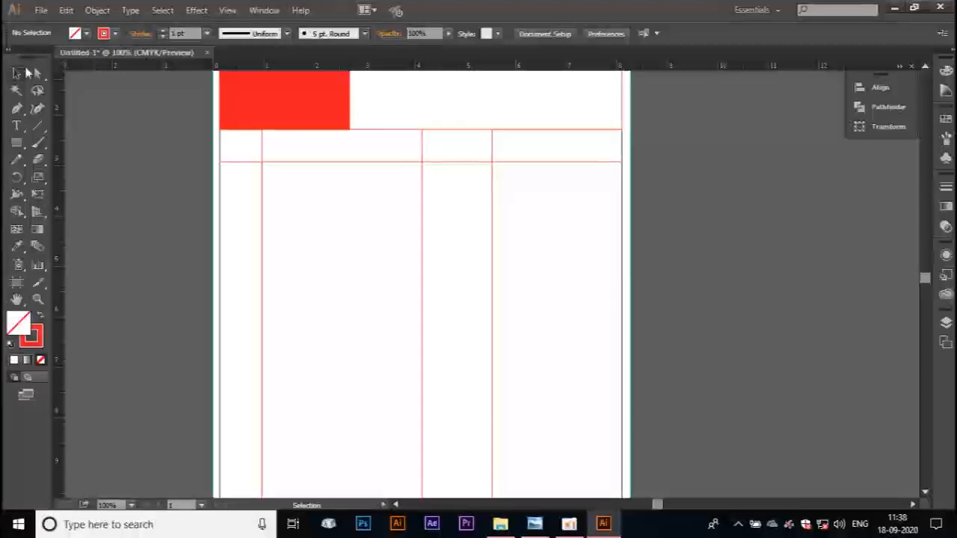
left_click(318, 162)
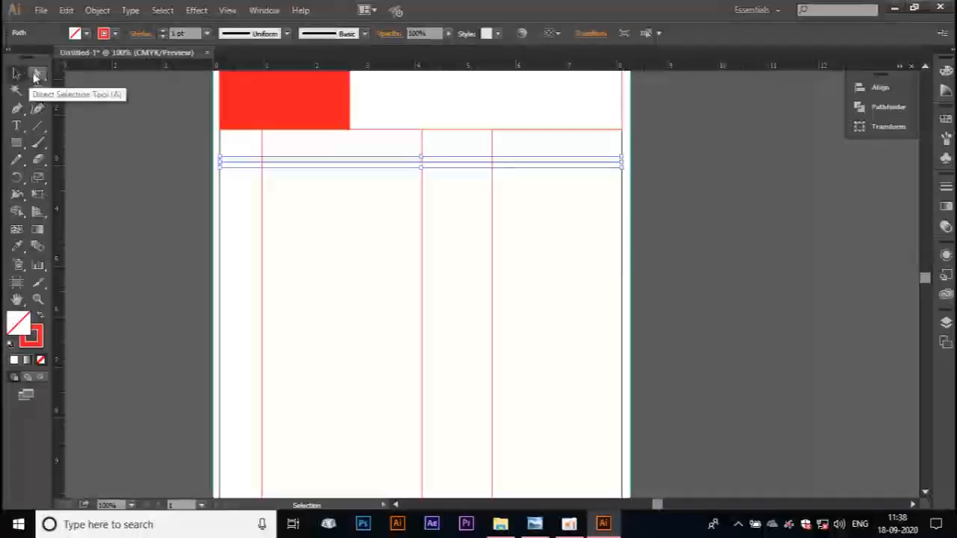
left_click(36, 76)
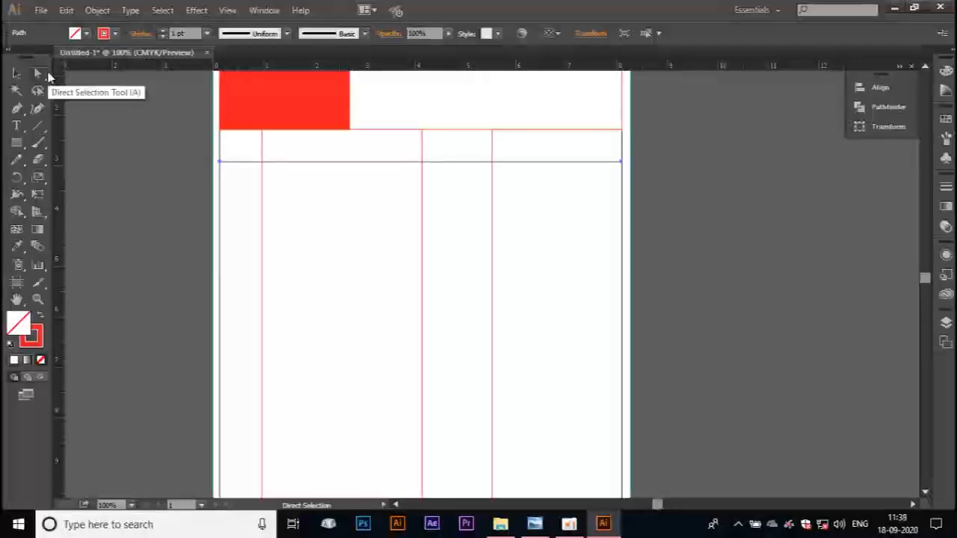
right_click(276, 168)
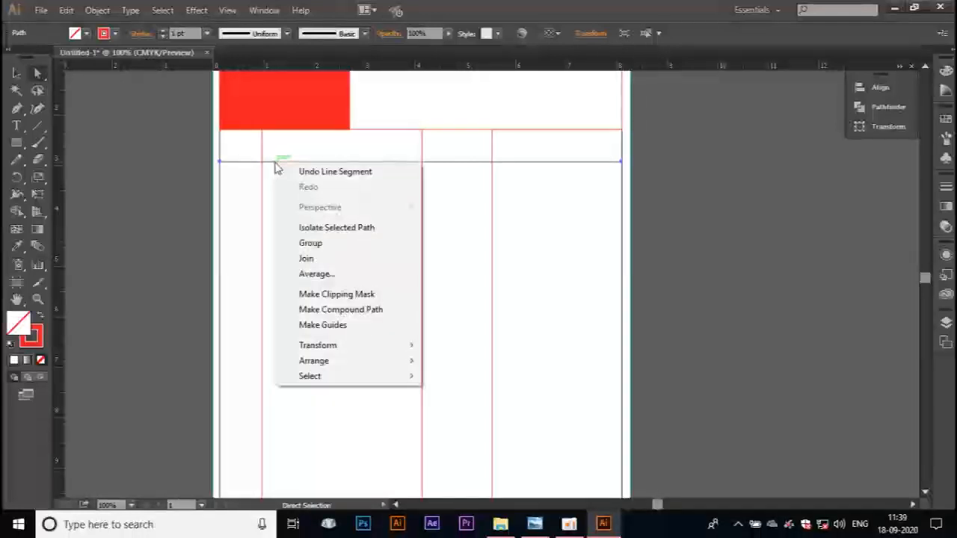
left_click(271, 167)
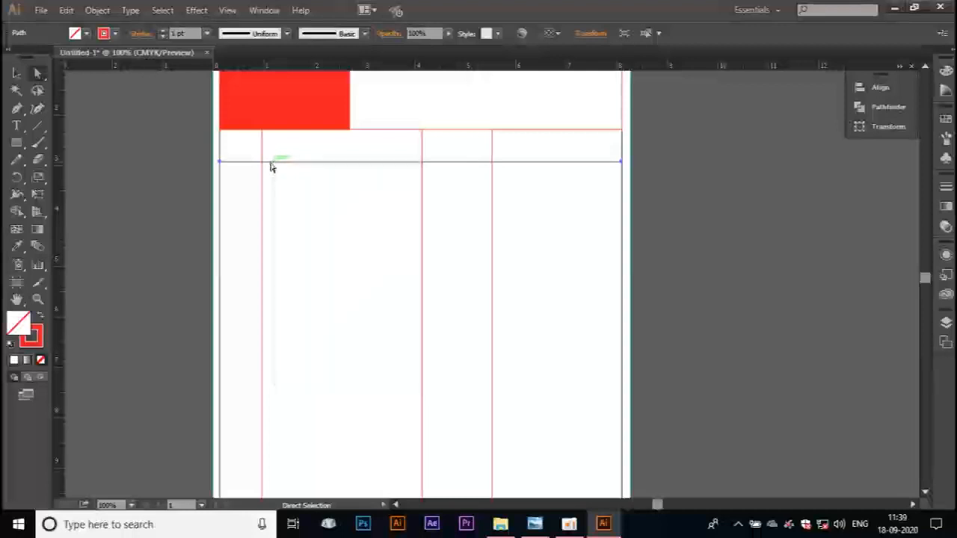
key("v")
key("ctrl+c")
key("ctrl+v")
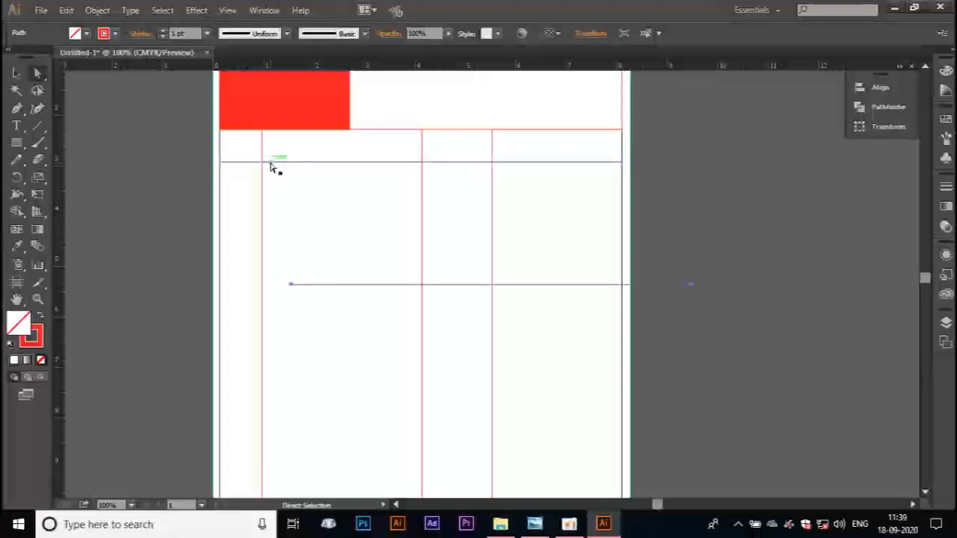
left_click_drag(359, 284, 292, 200)
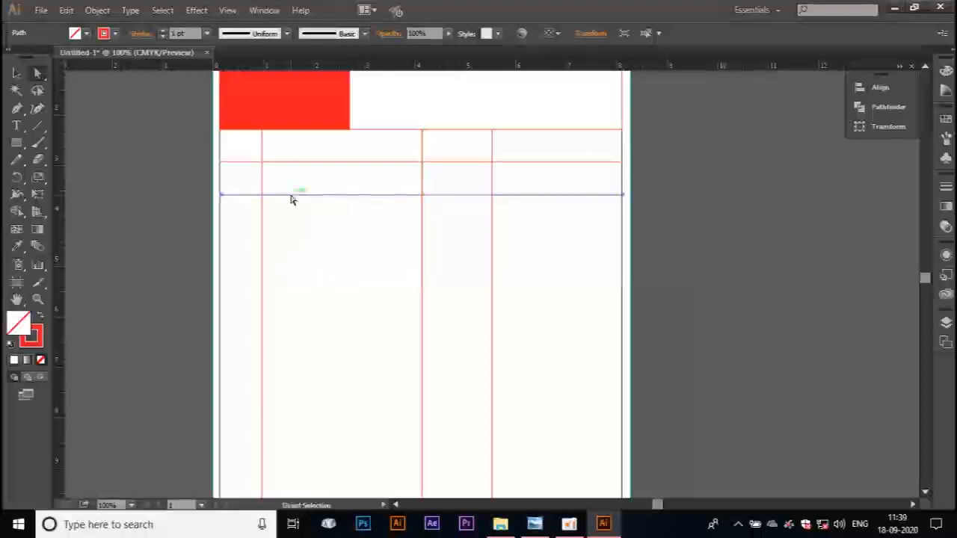
Duplicate the lower row line seven times down the table, spacing the copies about 0.65 to 0.8 in apart and lined up with the side borders
left_click_drag(293, 200, 288, 280)
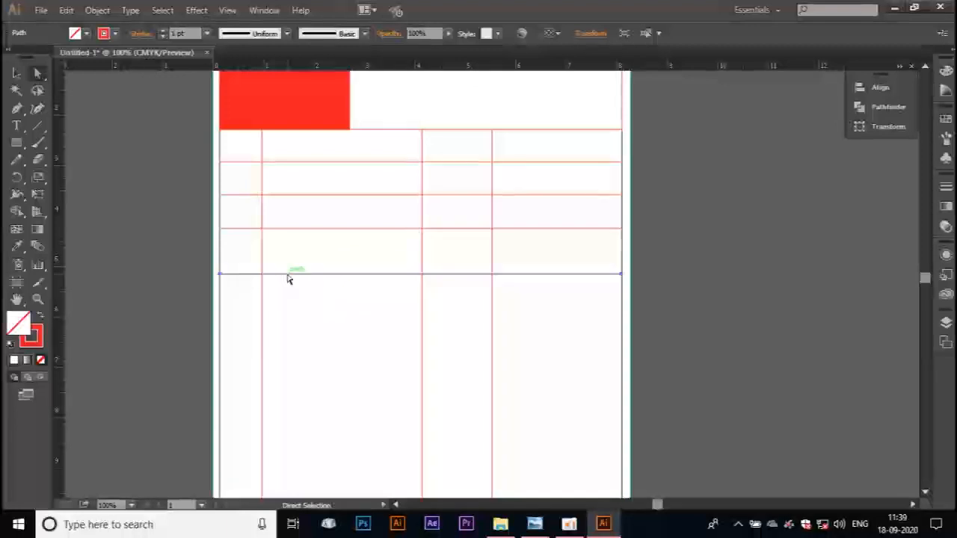
key("Delete")
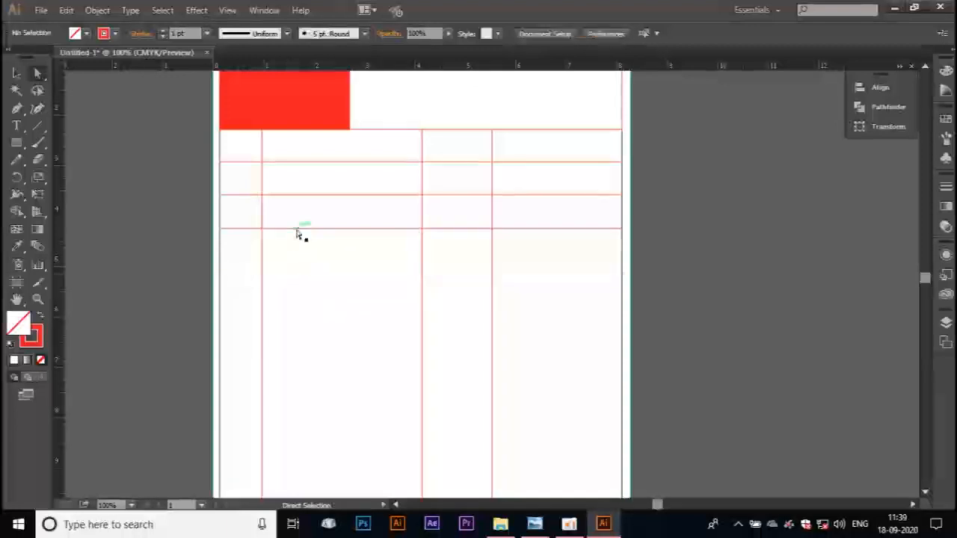
left_click_drag(294, 228, 296, 378)
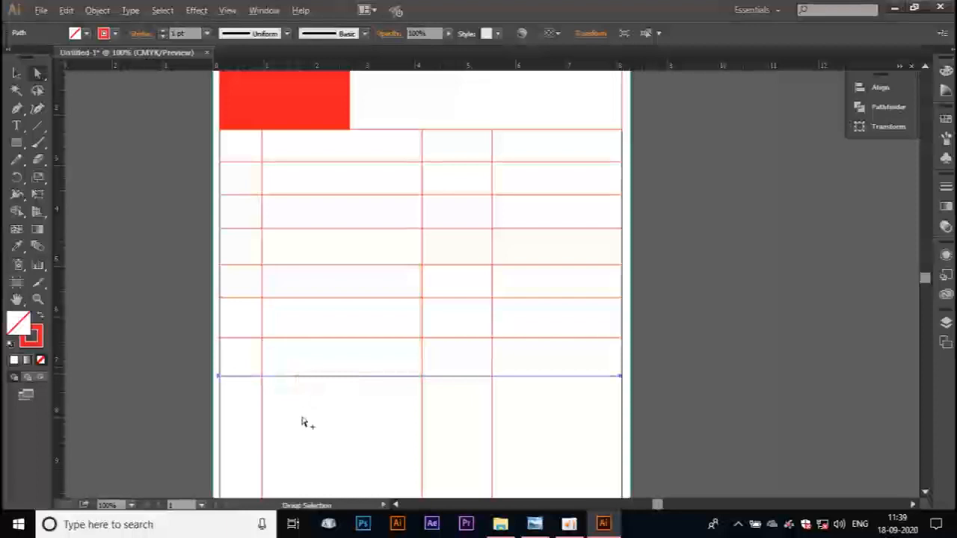
scroll(305, 412, "down", 5)
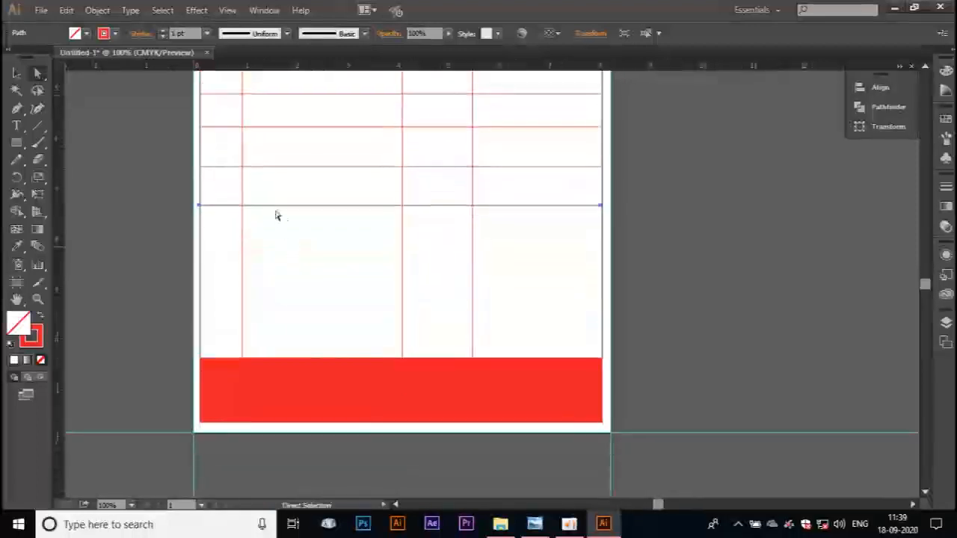
left_click_drag(278, 211, 280, 289)
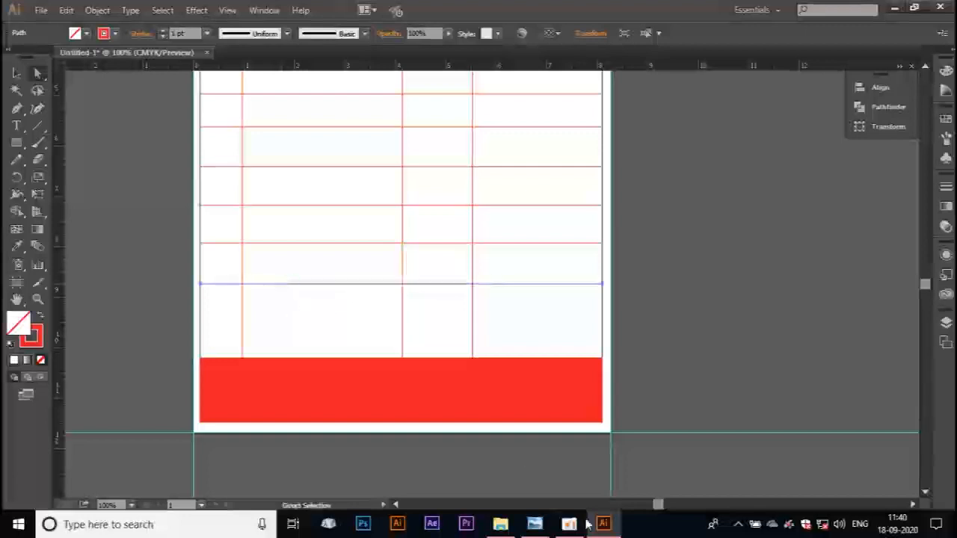
Check the reference bill image and add one more copy of the row line about 0.75 in below the lowest one, above the footer
left_click(544, 523)
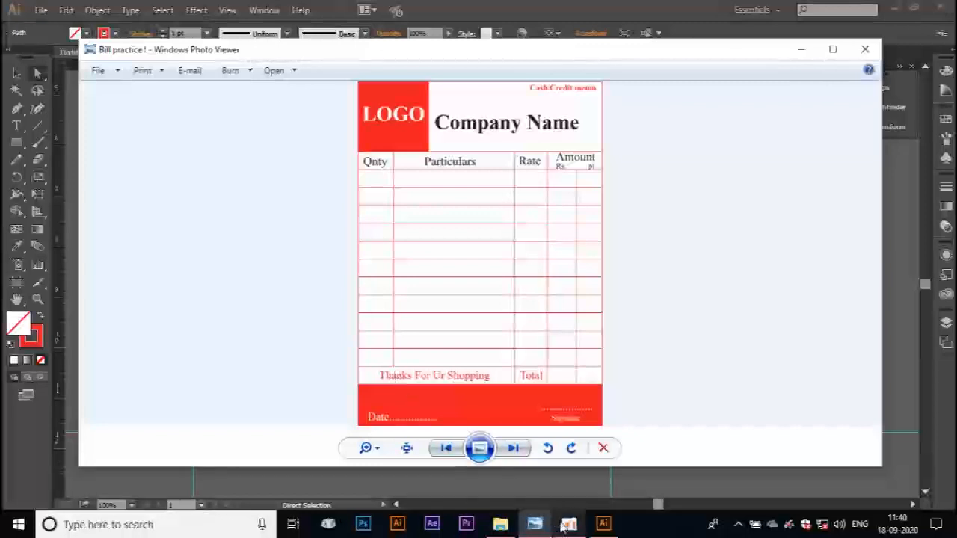
mouse_move(565, 527)
mouse_move(530, 518)
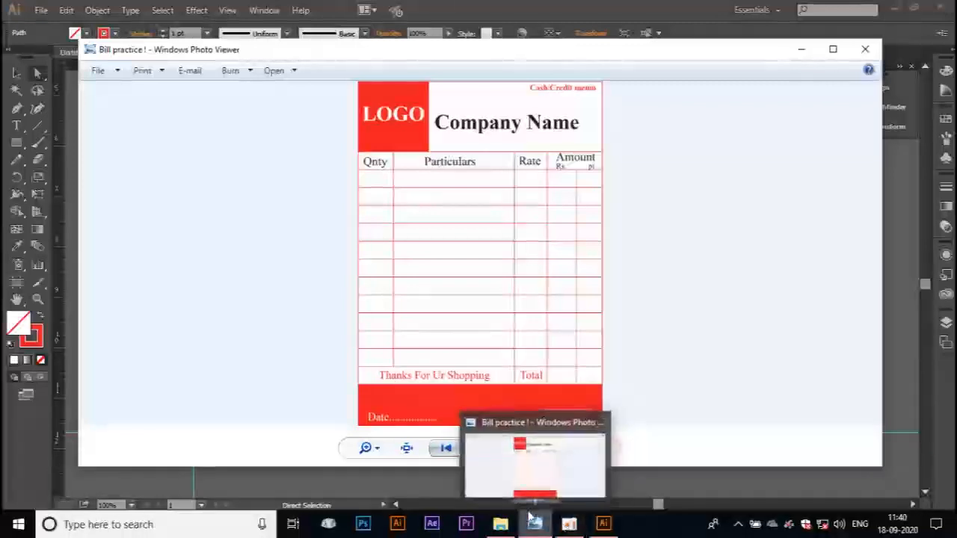
left_click(535, 524)
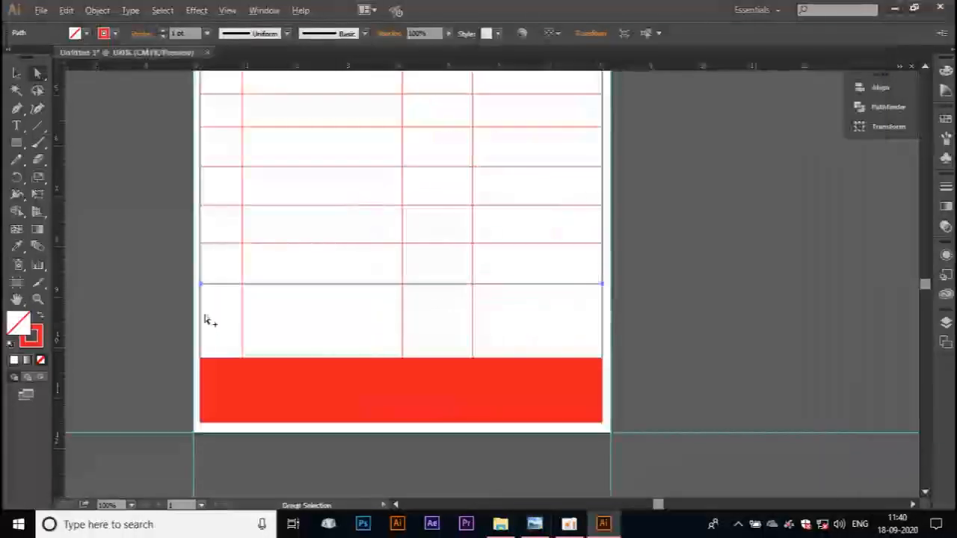
left_click_drag(275, 285, 275, 323)
key("space")
left_click_drag(361, 216, 425, 324)
scroll(337, 207, "up", 5)
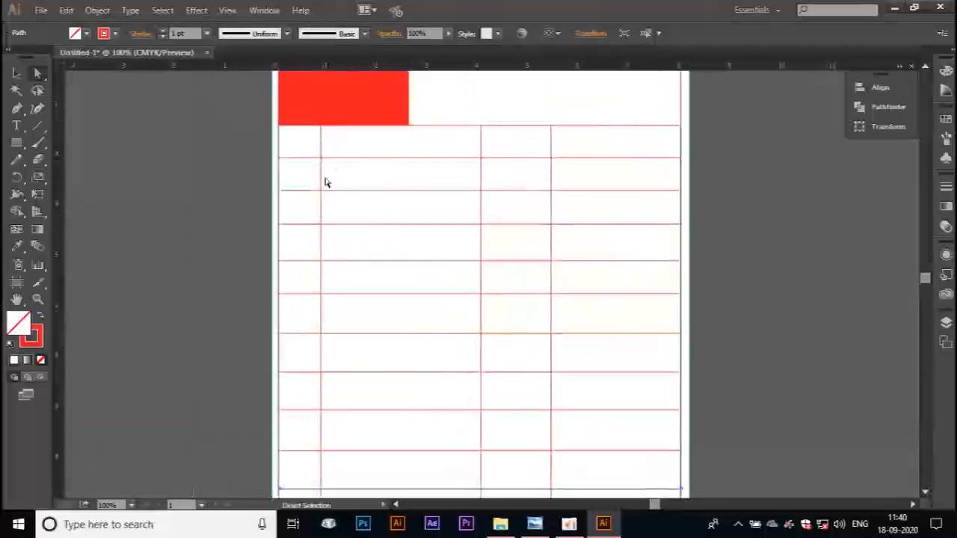
Delete the first vertical column line, the one nearest the page's left border
left_click(323, 180)
key("Delete")
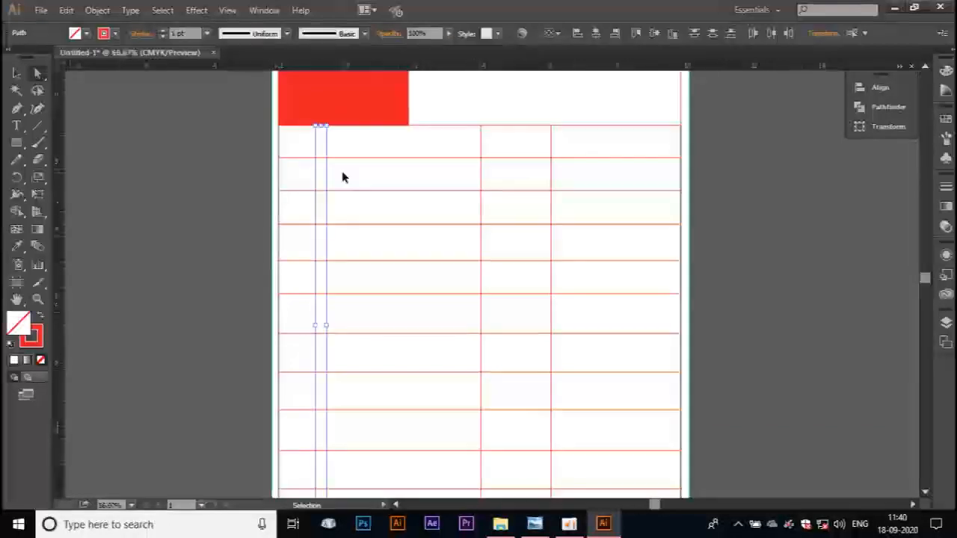
key("ctrl+minus")
key("ctrl+minus")
Draw a new first column line from the header down to the lowest row line, at about 1 in across the page, and deselect it
left_click(37, 124)
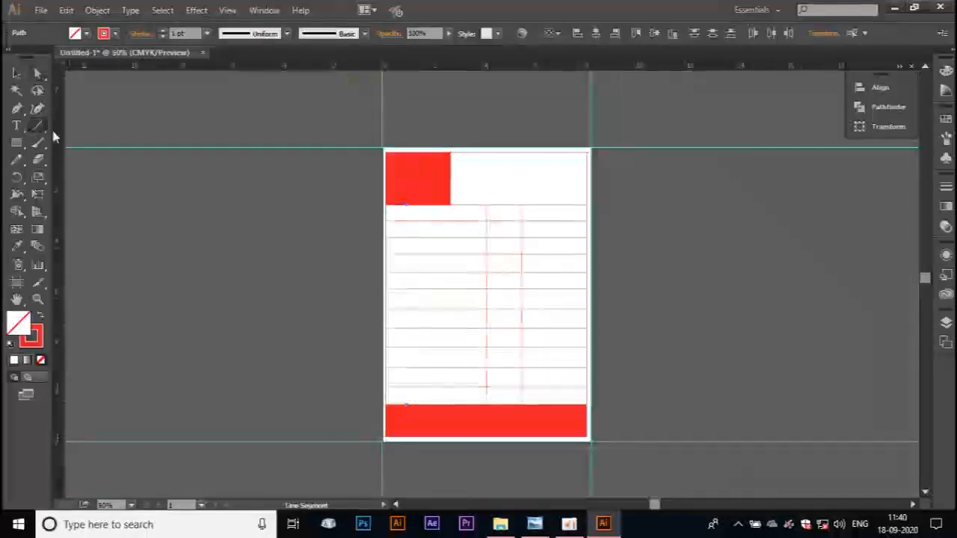
left_click_drag(406, 206, 406, 349)
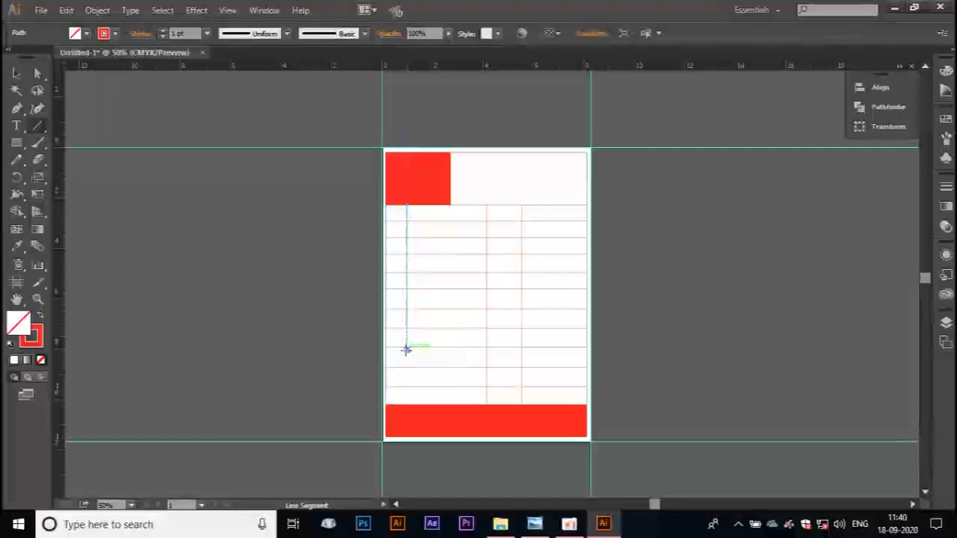
key("ctrl+z")
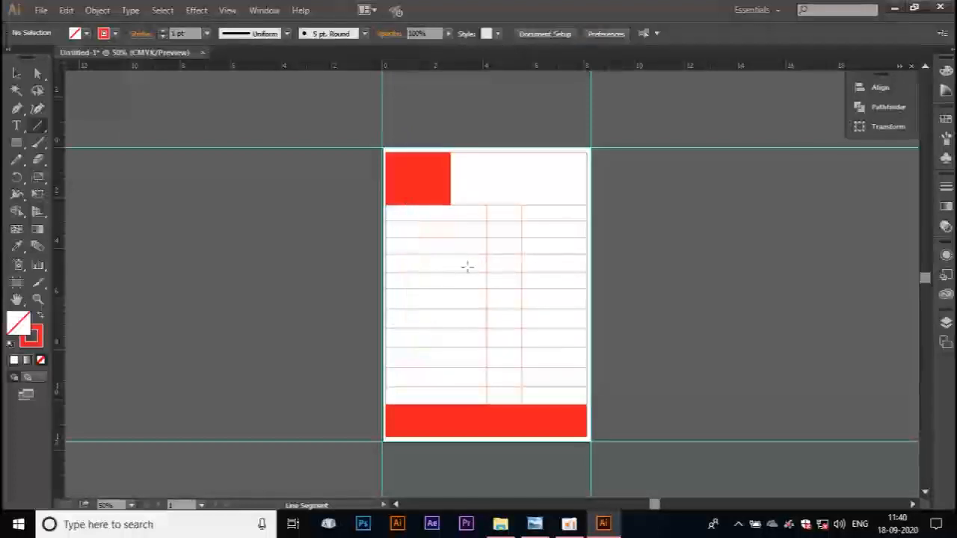
left_click_drag(409, 207, 416, 386)
left_click(17, 73)
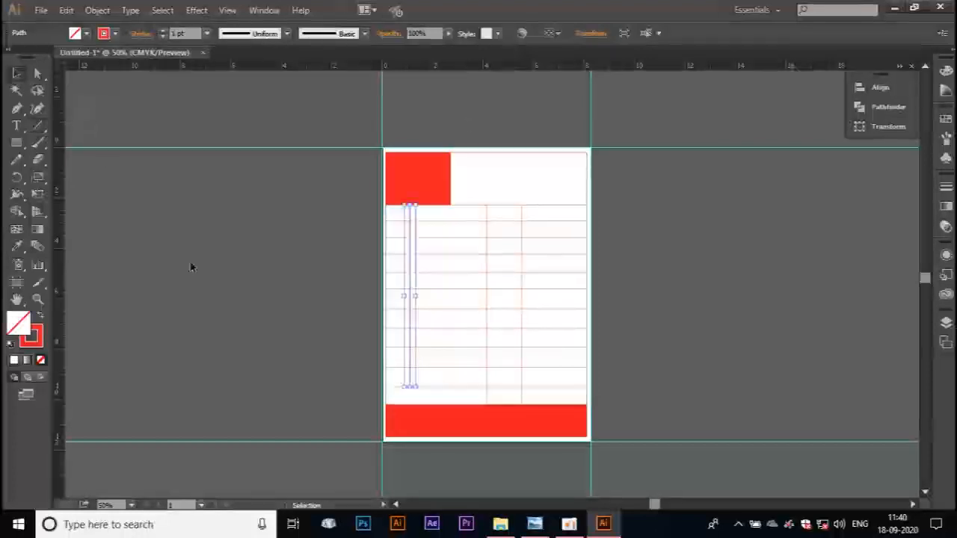
key("ctrl+z")
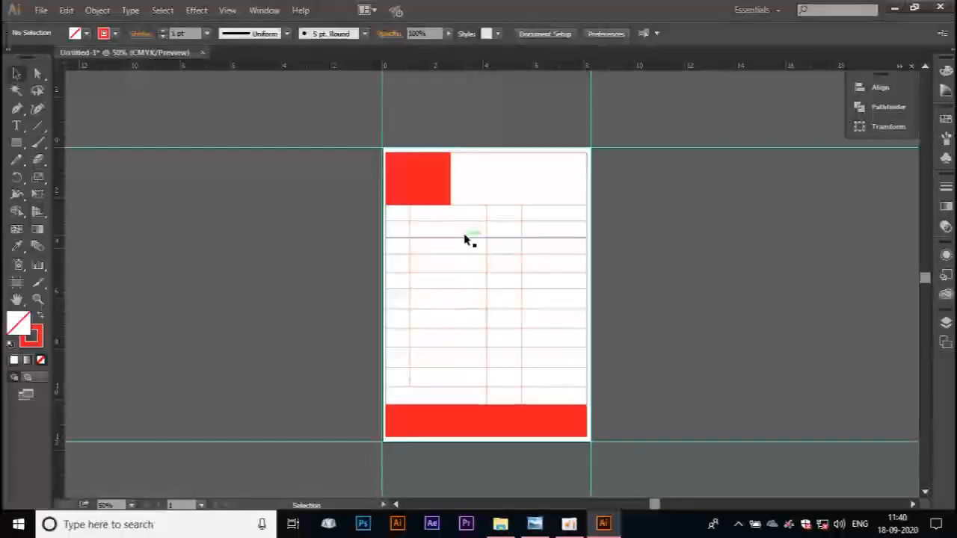
key("ctrl+equal")
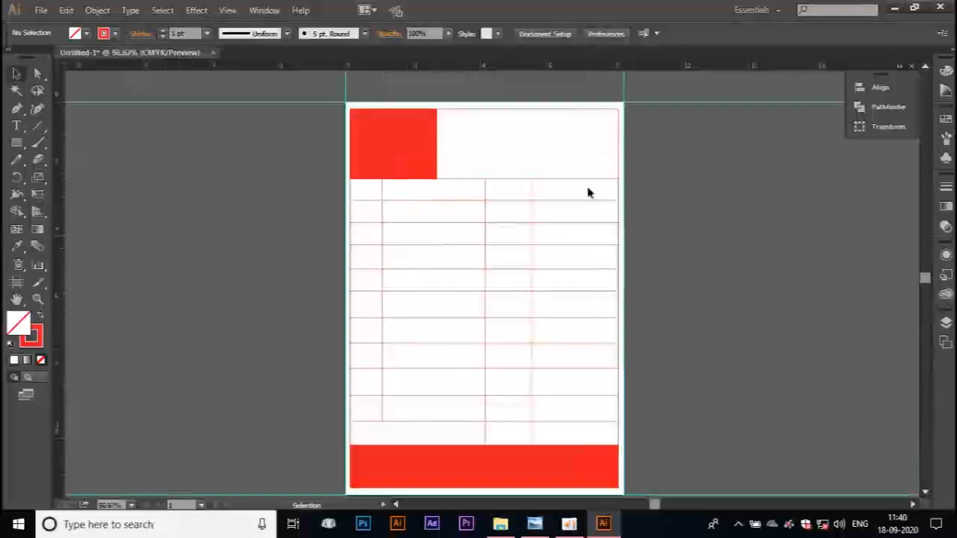
left_click(41, 131)
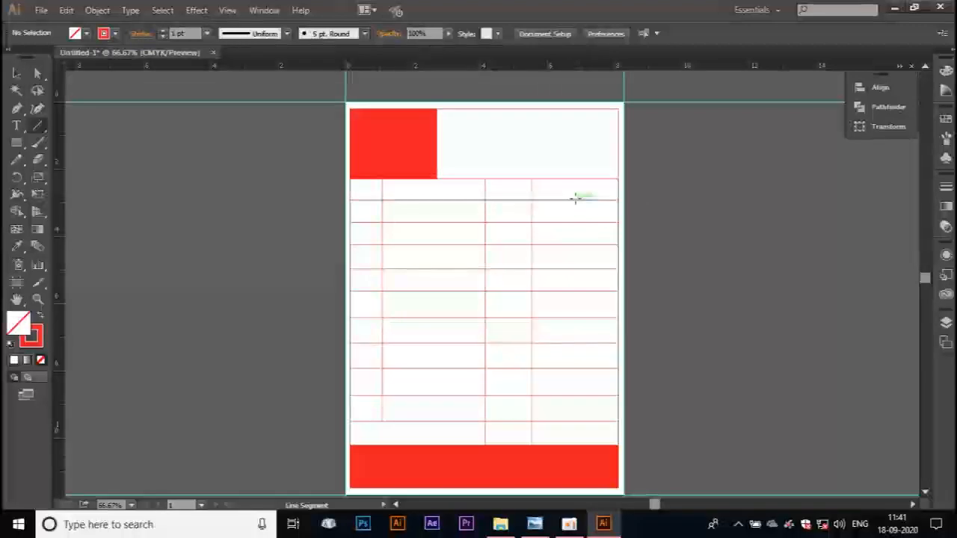
mouse_move(570, 198)
left_mouse_down()
mouse_move(553, 312)
mouse_move(559, 423)
left_mouse_up()
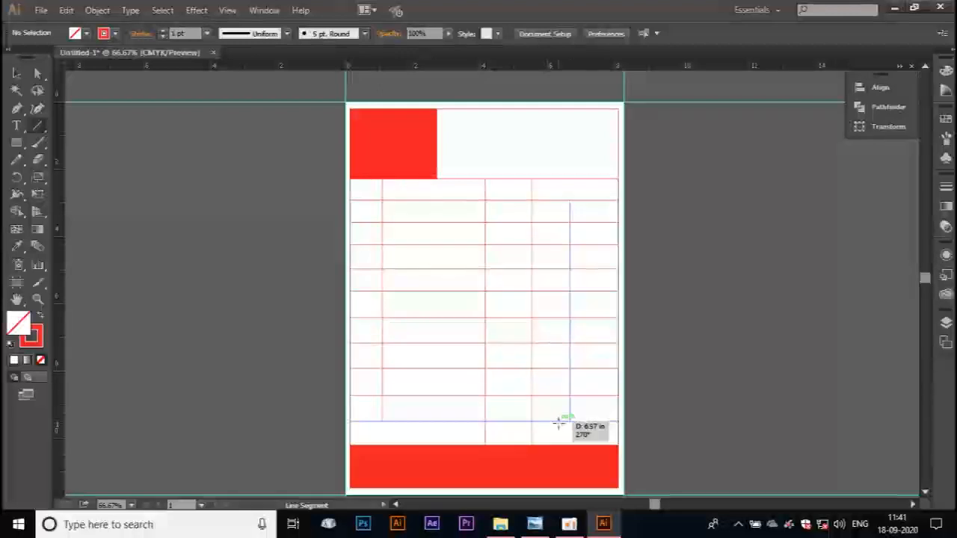
left_click(16, 73)
left_click(550, 525)
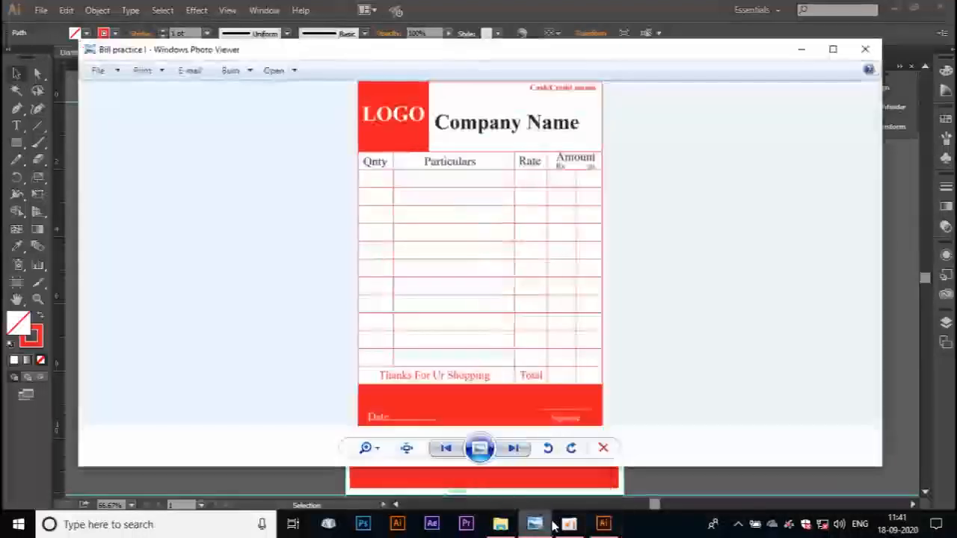
left_click(548, 526)
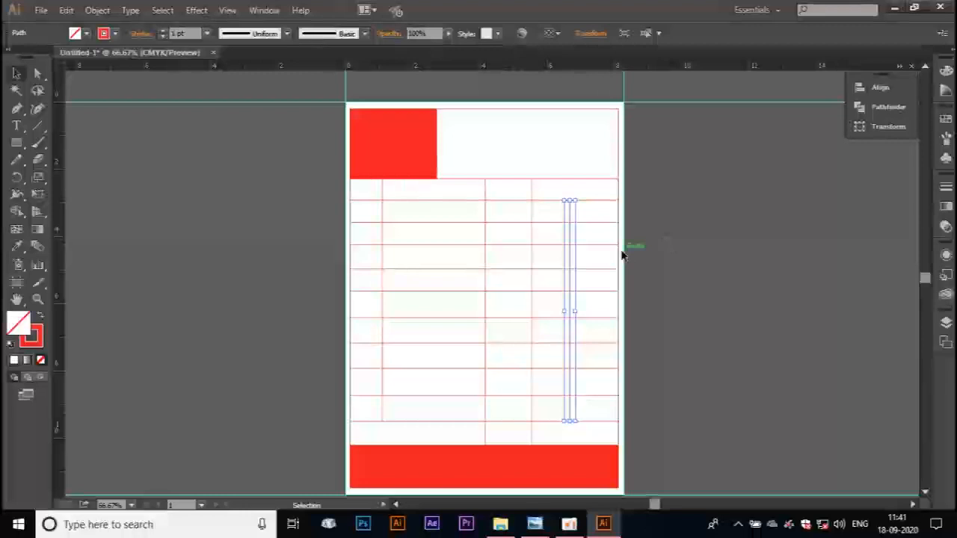
key("Delete")
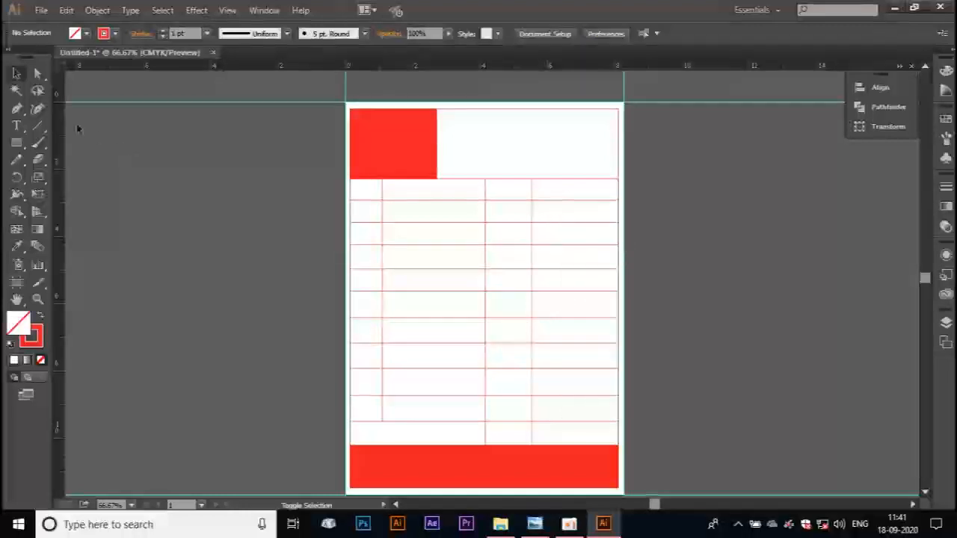
Split the last column with a vertical line from the heading row's lower line to the footer, at about 6.7 in across, and deselect it
left_click(38, 125)
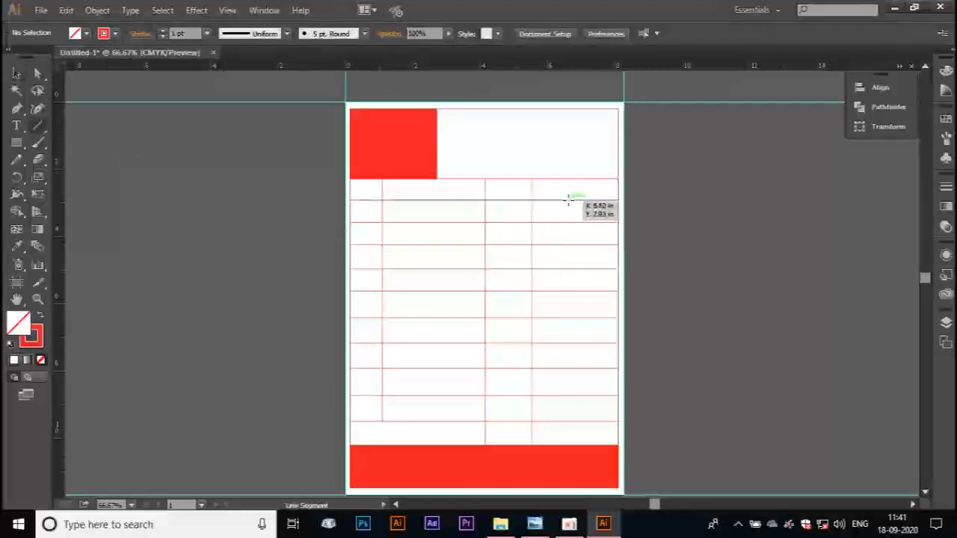
left_click_drag(568, 199, 554, 439)
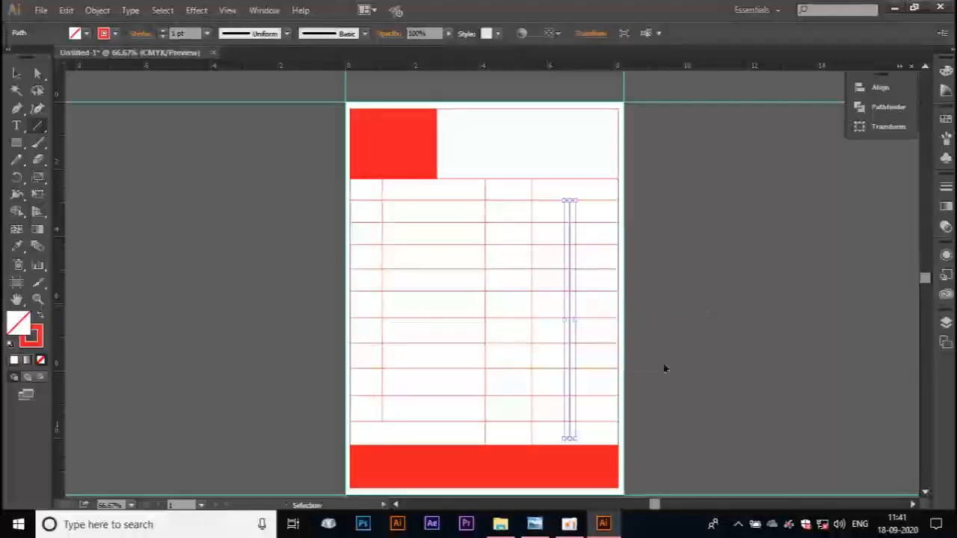
key("Delete")
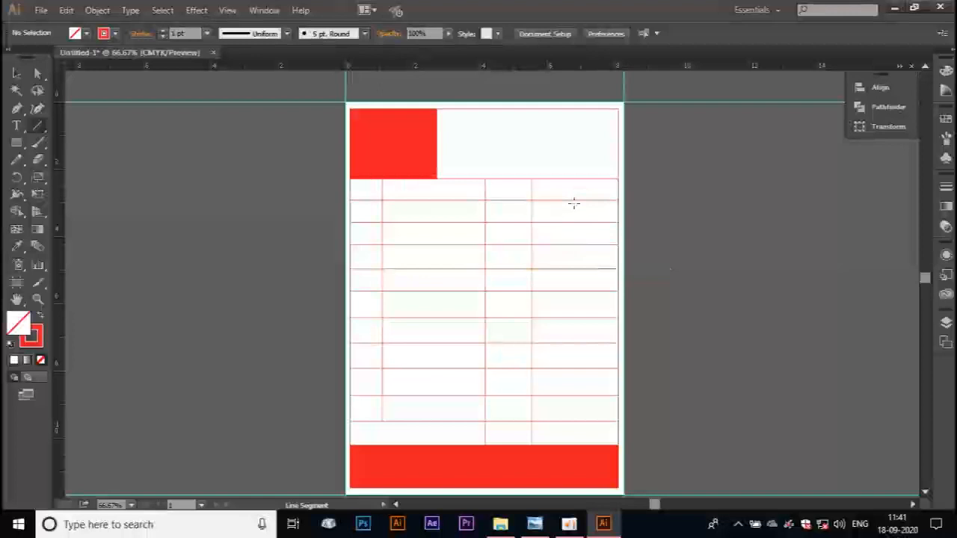
left_click_drag(573, 202, 572, 444)
left_click(16, 72)
left_click(190, 221)
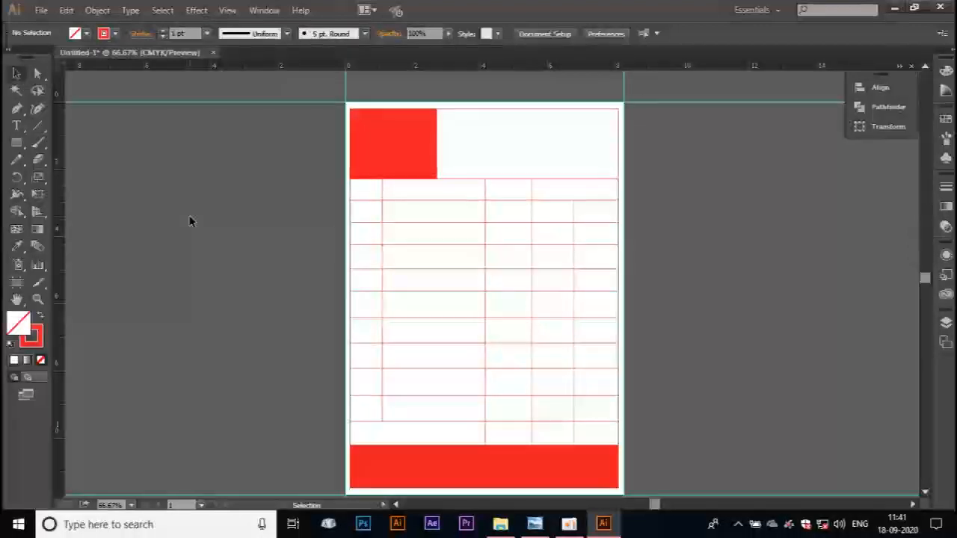
Check the reference bill image for its wording and add the text LOGO inside the red box
key("ctrl+plus")
mouse_move(490, 192)
left_mouse_down()
mouse_move(478, 250)
mouse_move(476, 199)
left_mouse_up()
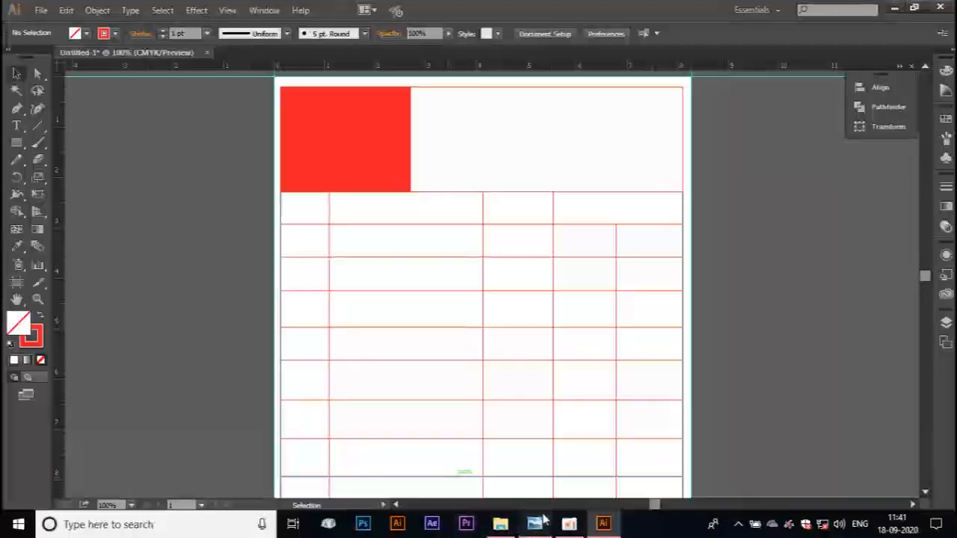
left_click(535, 524)
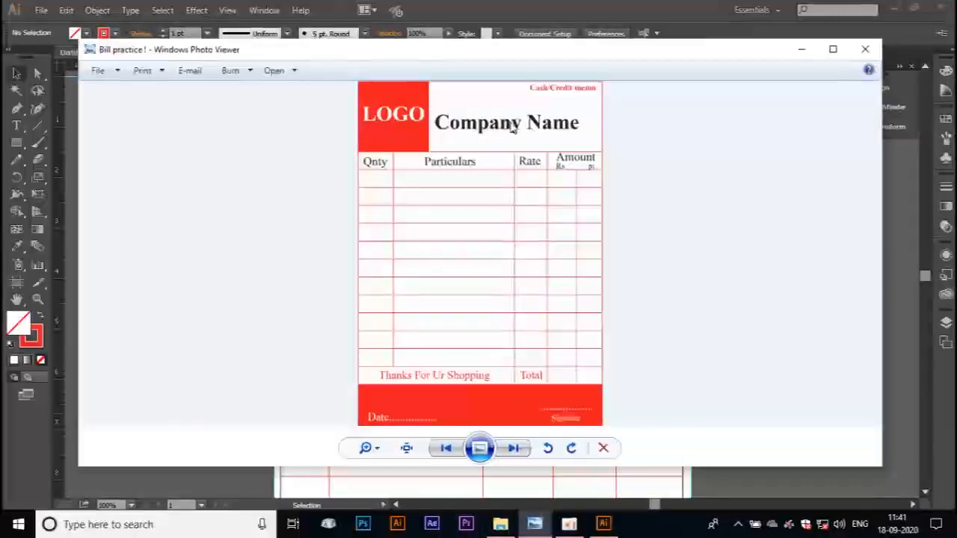
left_click(534, 524)
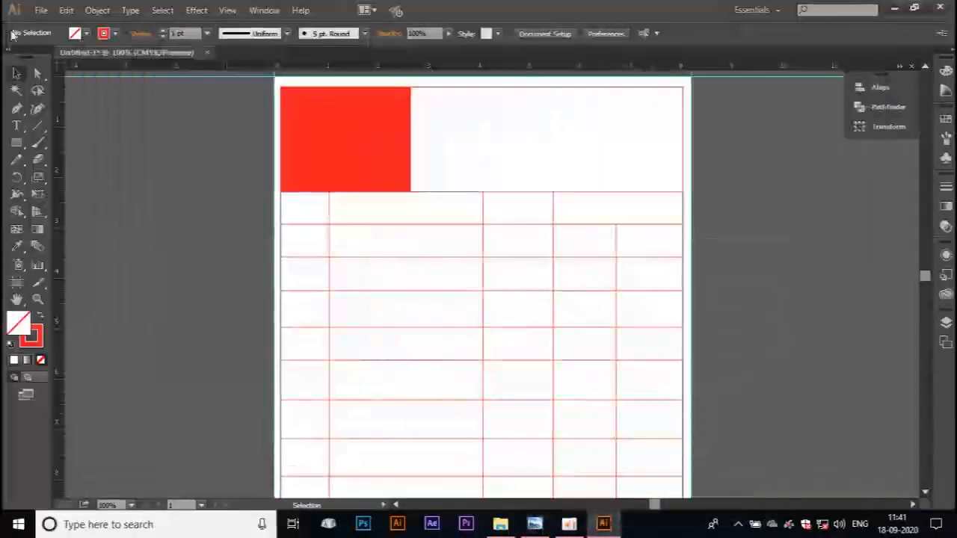
left_click(24, 124)
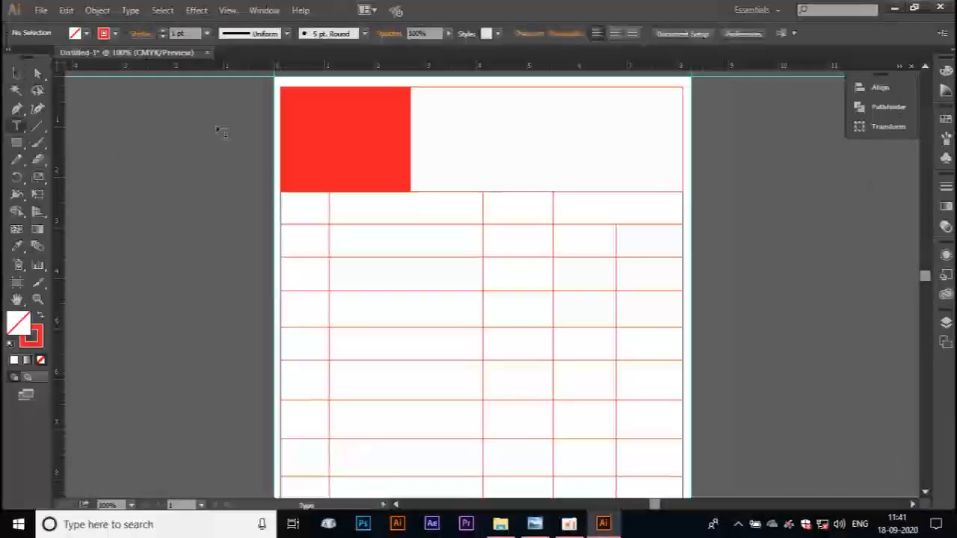
left_click(321, 134)
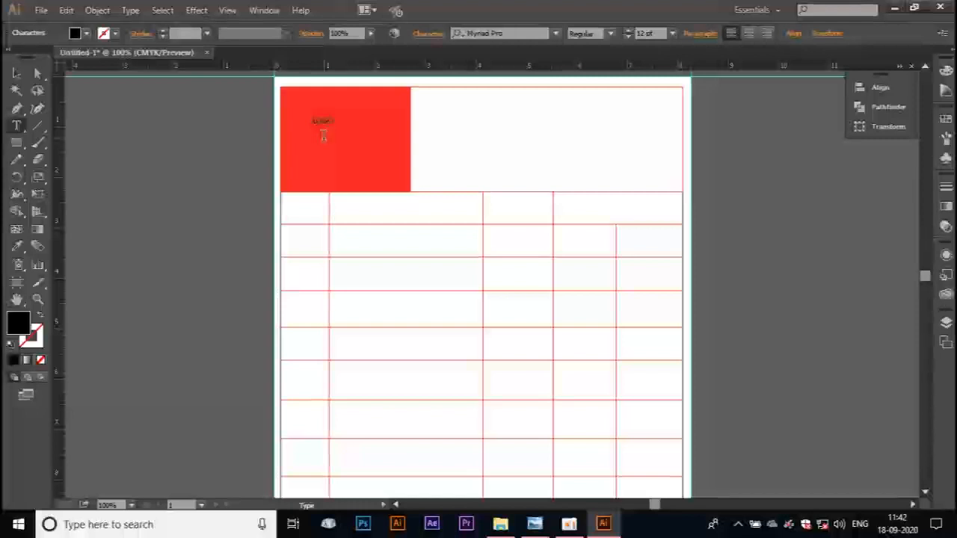
Enlarge the LOGO text to 60 pt and move it to the middle of the red box
key("ctrl+a")
key("ctrl+shift+period")
key("ctrl+shift+period")
key("ctrl+shift+period")
key("ctrl+shift+period")
key("ctrl+shift+period")
key("ctrl+shift+period")
key("ctrl+shift+period")
key("ctrl+shift+period")
key("ctrl+shift+period")
key("ctrl+shift+period")
key("ctrl+shift+period")
key("ctrl+shift+period")
key("ctrl+shift+period")
key("ctrl+shift+period")
key("ctrl+shift+period")
key("ctrl+shift+period")
key("ctrl+shift+period")
key("ctrl+shift+period")
key("ctrl+shift+period")
key("ctrl+shift+period")
key("ctrl+shift+period")
key("ctrl+shift+period")
key("ctrl+shift+period")
left_click(16, 72)
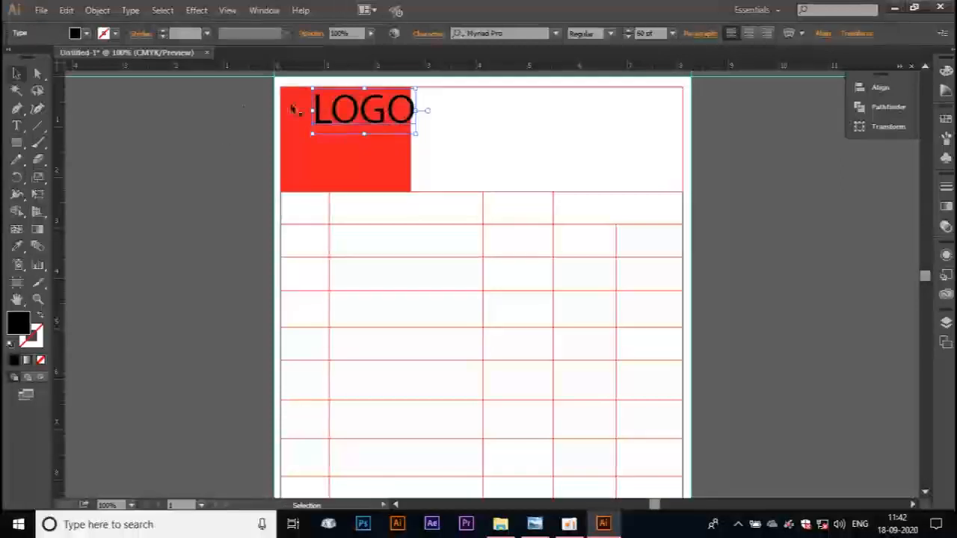
left_click_drag(359, 111, 346, 138)
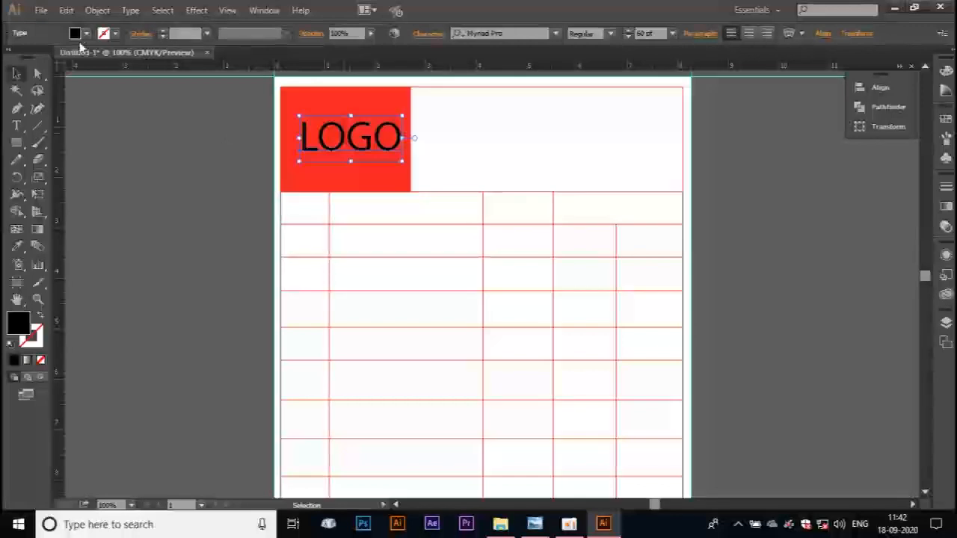
Change the LOGO text's fill colour to white and deselect it
left_click(85, 34)
left_click(31, 56)
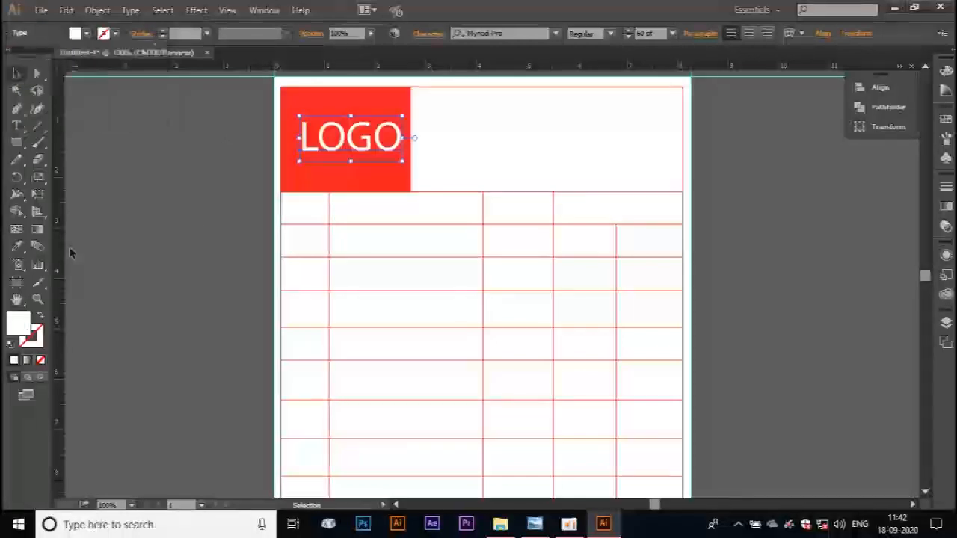
left_click(228, 203)
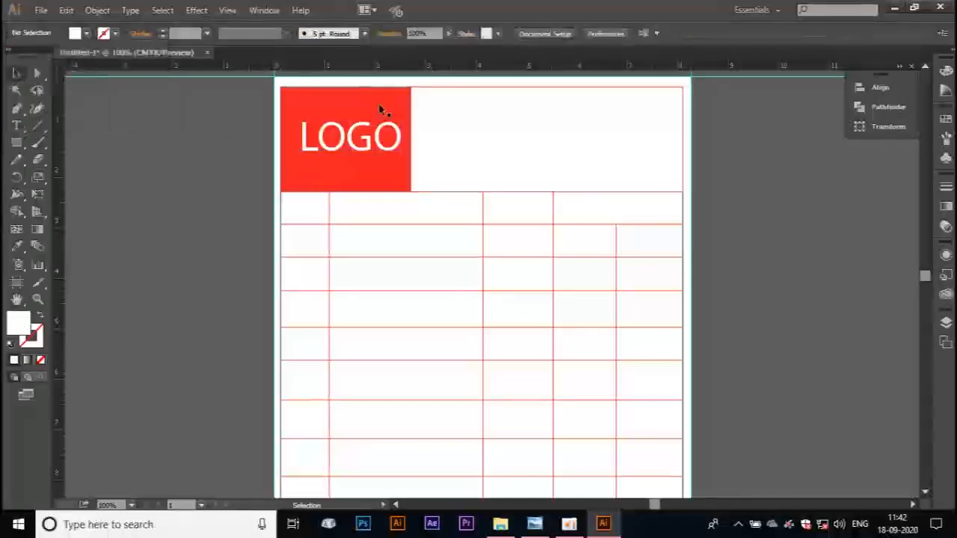
Copy the LOGO text into the blank header area beside the red box and replace its wording with Company Nmae
left_click(369, 143)
left_click_drag(374, 144, 518, 151)
key("t")
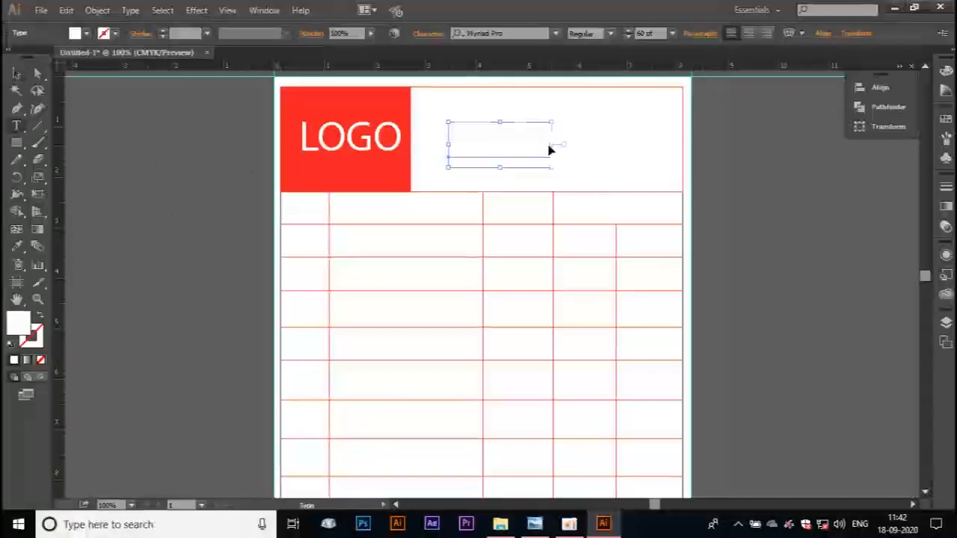
double_click(500, 140)
key("BackSpace")
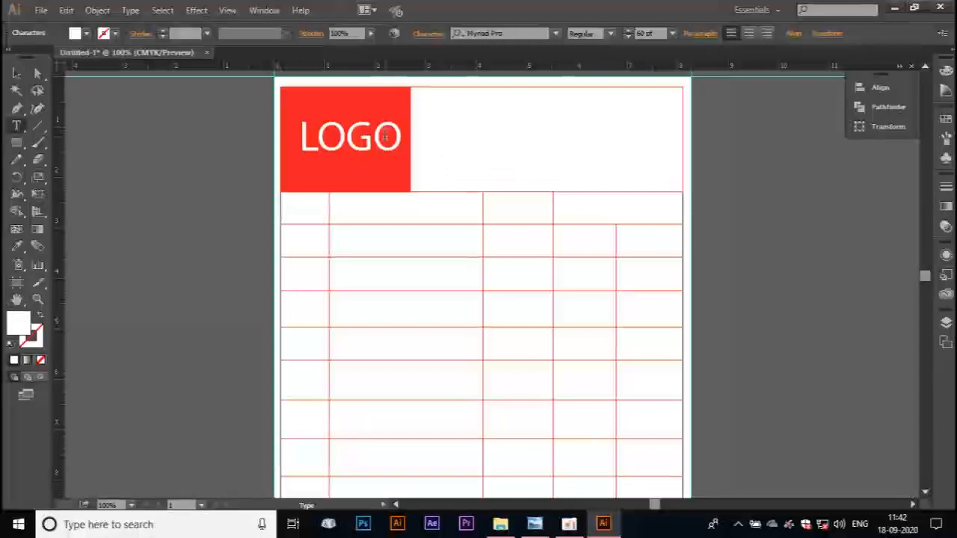
type("ae")
Reduce the whole company name text to 48 pt
key("ctrl+a")
key("ctrl+shift+comma")
key("ctrl+shift+comma")
key("ctrl+shift+comma")
key("ctrl+shift+comma")
key("ctrl+shift+comma")
key("ctrl+shift+comma")
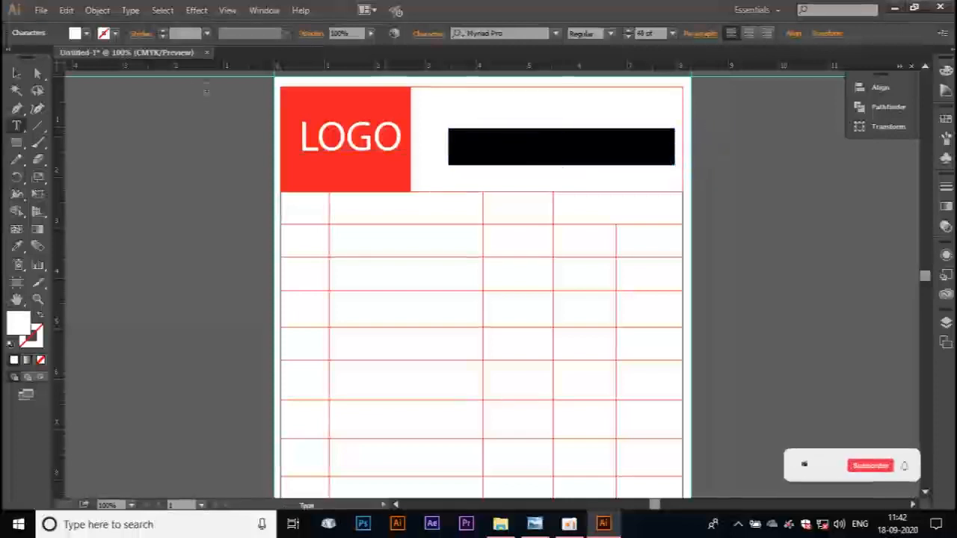
Change the company name text's fill to CMYK Red and shift it slightly left and down in the header
left_click(86, 32)
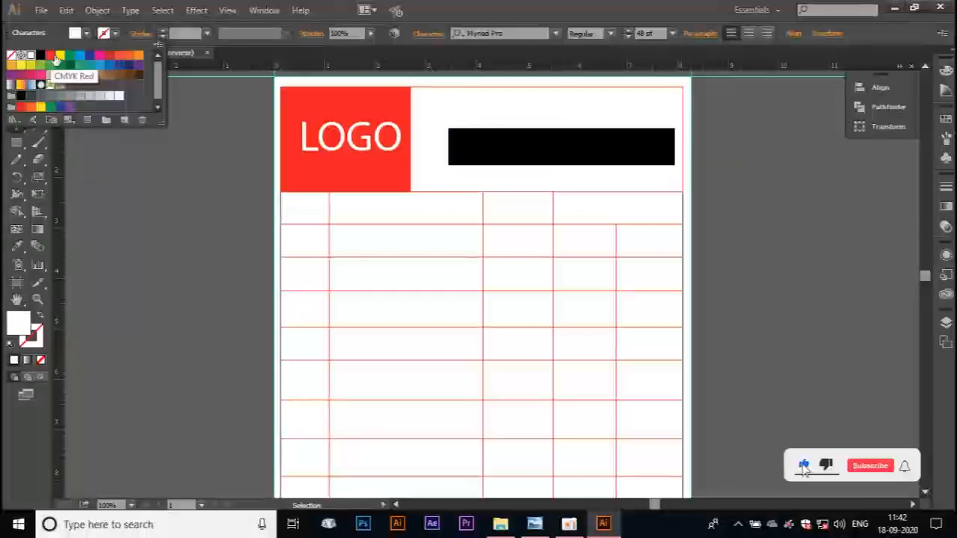
left_click(54, 63)
left_click(100, 145)
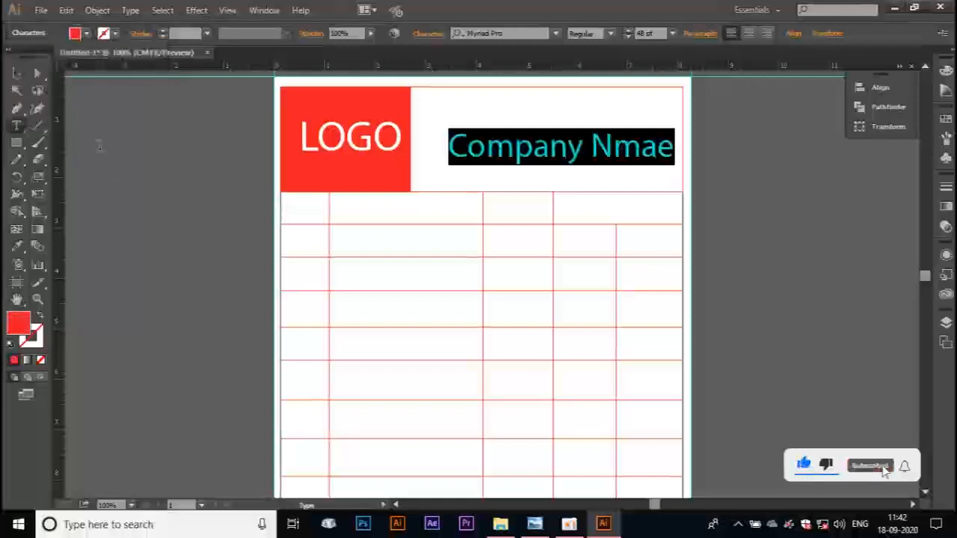
left_click(17, 73)
mouse_move(509, 155)
left_mouse_down()
mouse_move(490, 154)
mouse_move(498, 156)
left_mouse_up()
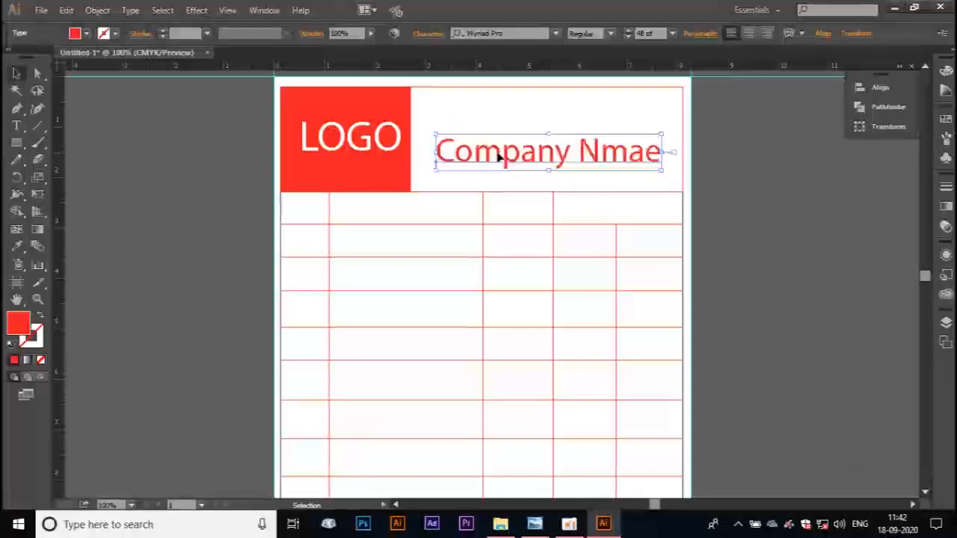
Correct the misspelled second word of the header text so that it reads Company Name
double_click(611, 155)
left_click_drag(602, 153, 630, 153)
left_click(628, 149)
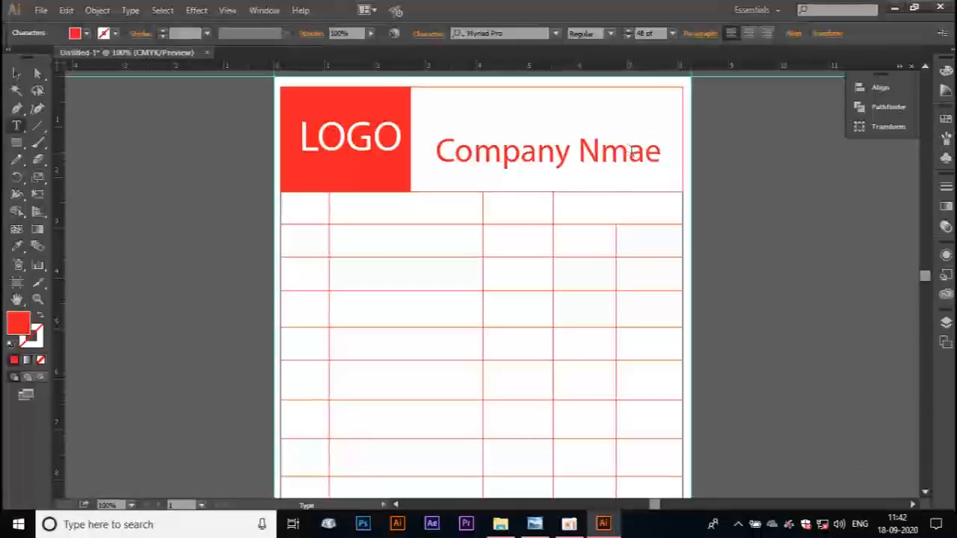
key("BackSpace")
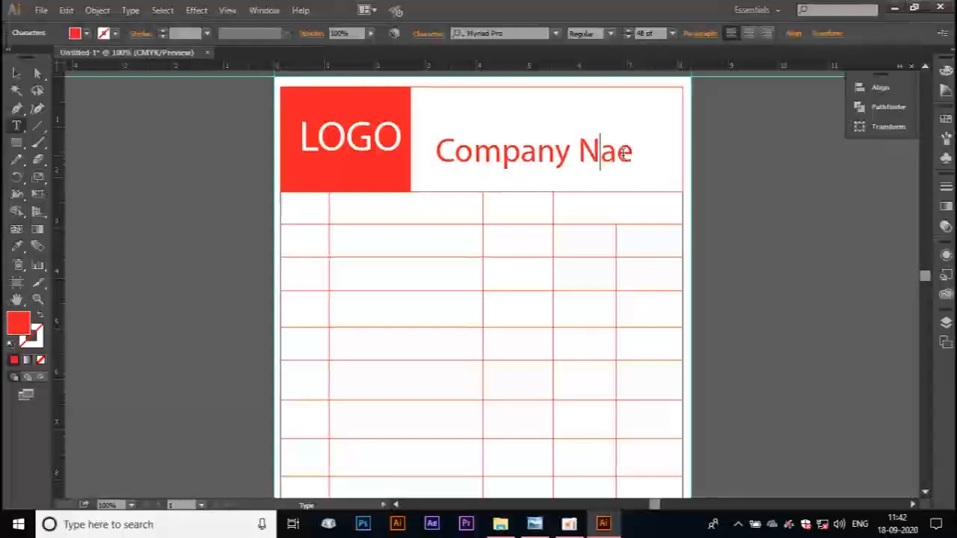
type("m")
left_click(18, 75)
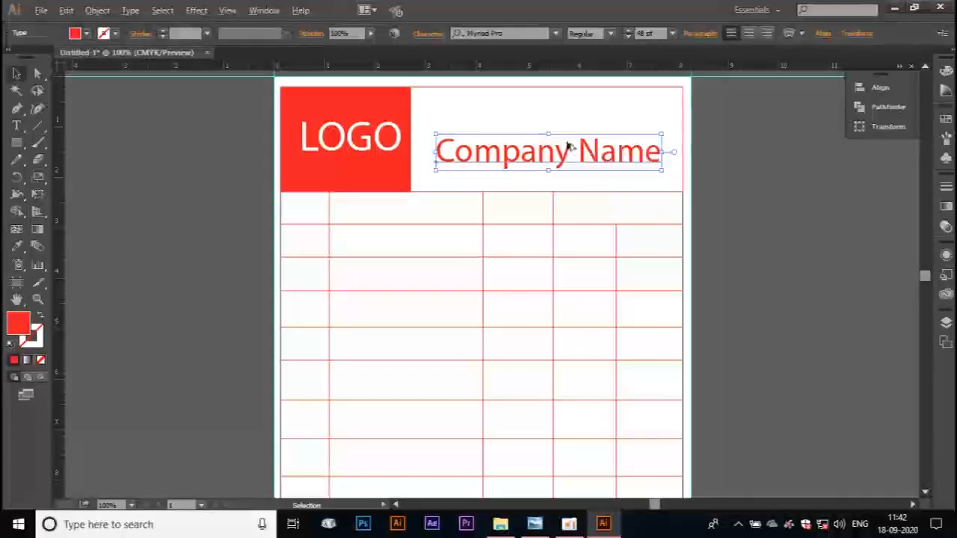
Copy the Company Name text directly above the original and replace the copy's wording with credits/Memo
left_click_drag(559, 153, 593, 114)
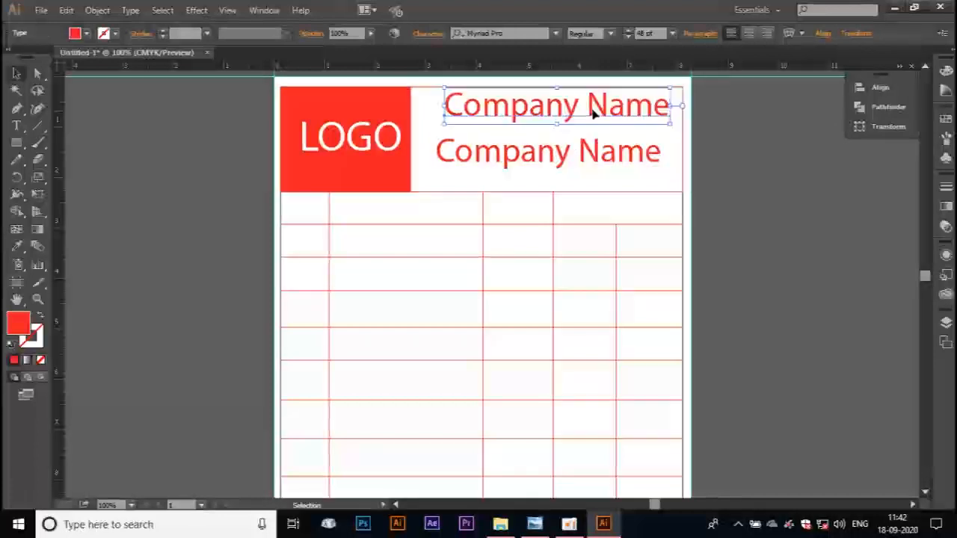
triple_click(658, 108)
scroll(467, 75, "up", 2)
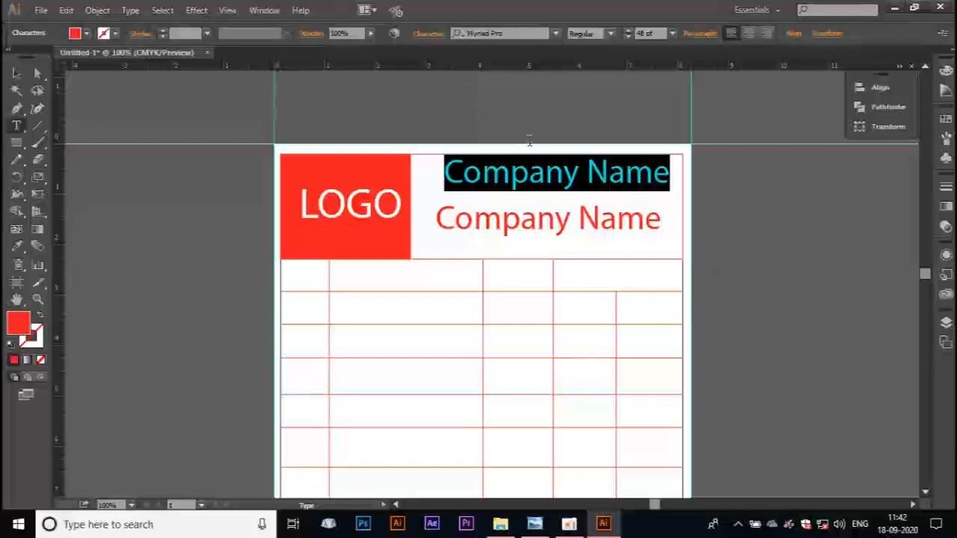
type("credits/")
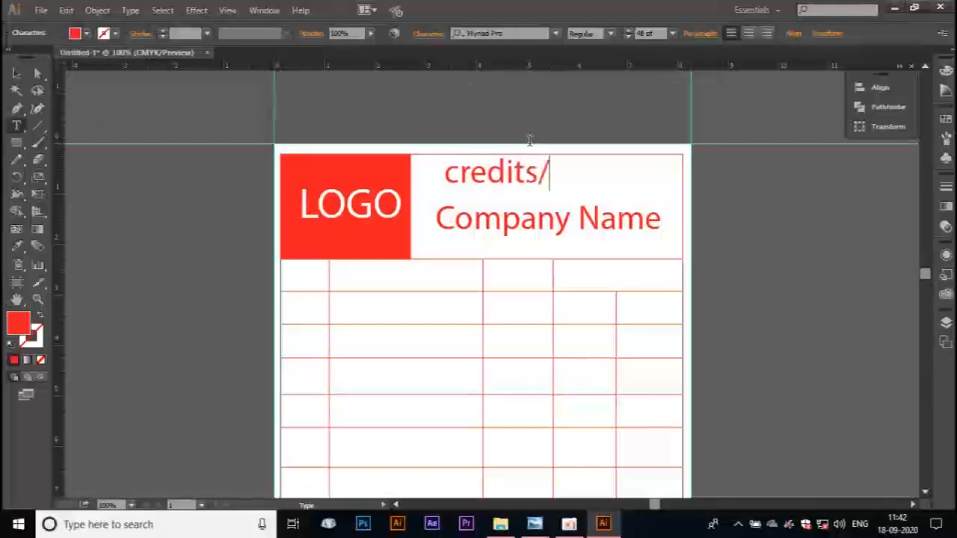
type("Memp")
key("BackSpace")
type("o")
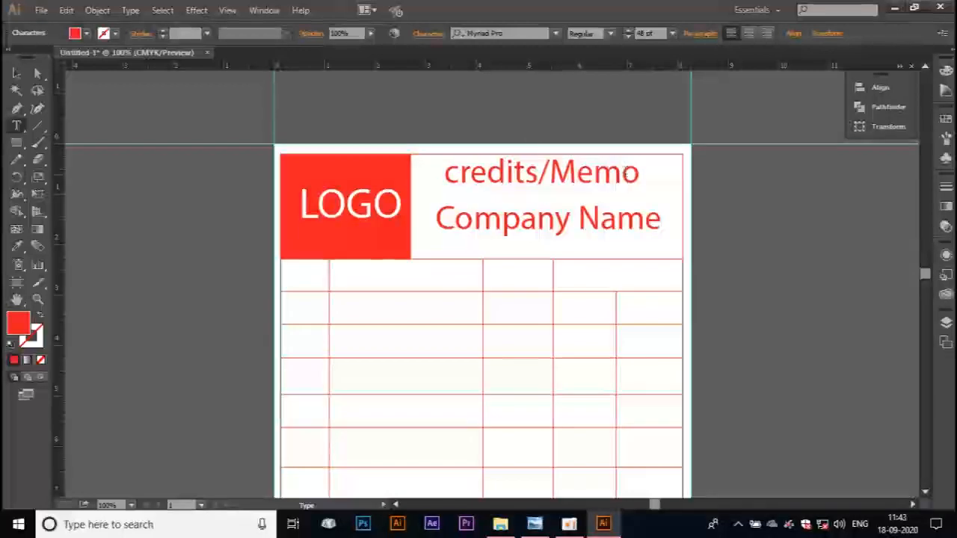
Try to reduce the font size of the credits/Memo text, and restore it to 48 pt with its last letter
left_click_drag(622, 172, 401, 165)
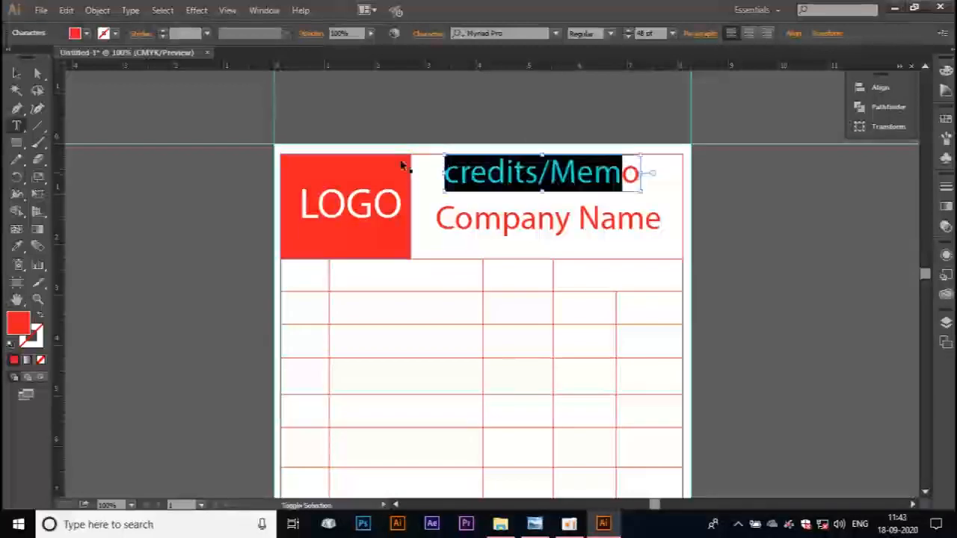
key("ctrl+shift+comma")
key("ctrl+shift+comma")
key("ctrl+shift+comma")
key("ctrl+shift+comma")
key("ctrl+shift+comma")
key("ctrl+shift+comma")
key("shift+Right")
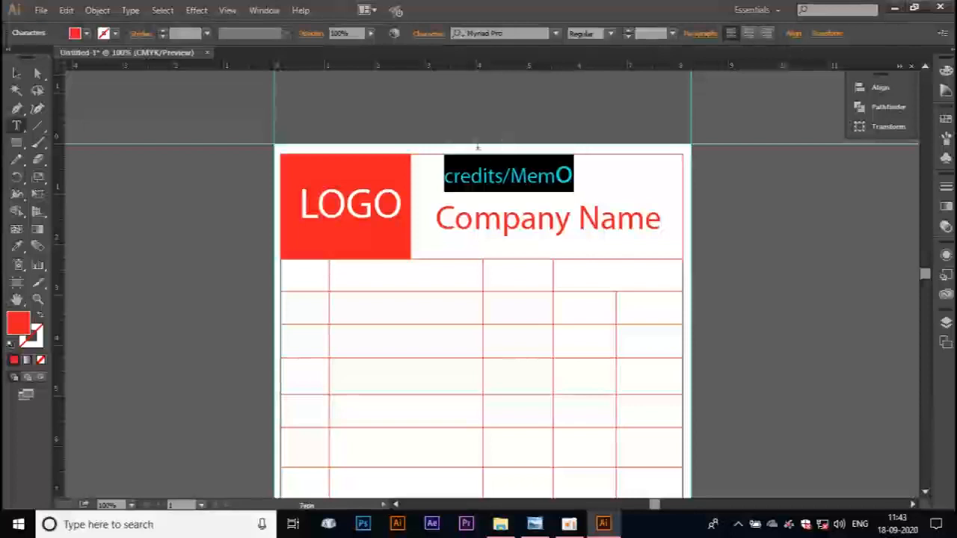
key("ctrl")
key("shift+Left")
key("ctrl+shift+period")
key("ctrl+shift+period")
key("ctrl+shift+period")
key("ctrl+shift+period")
key("ctrl+shift+period")
key("ctrl+shift+period")
key("ctrl+shift+period")
key("Right")
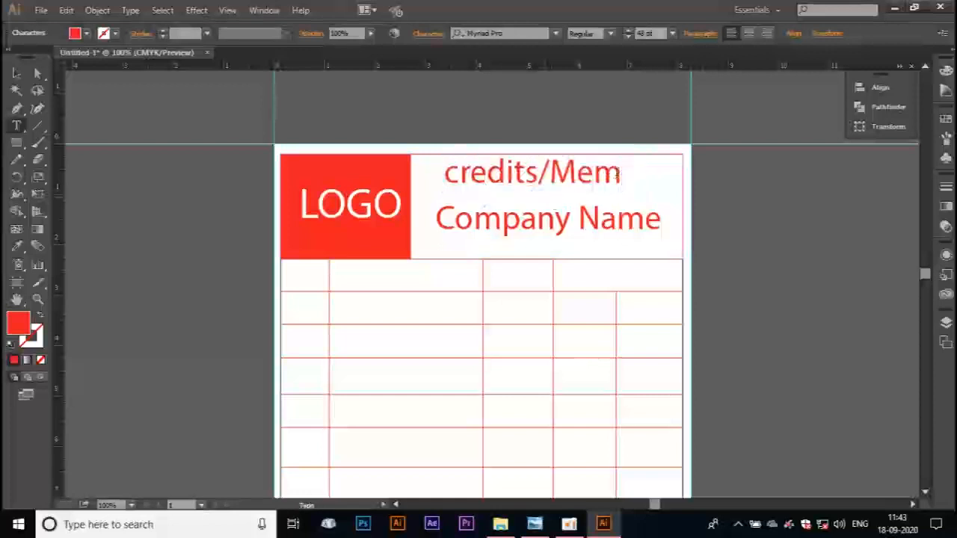
type("o")
Reduce the whole credits/Memo text to 14 pt
key("ctrl+a")
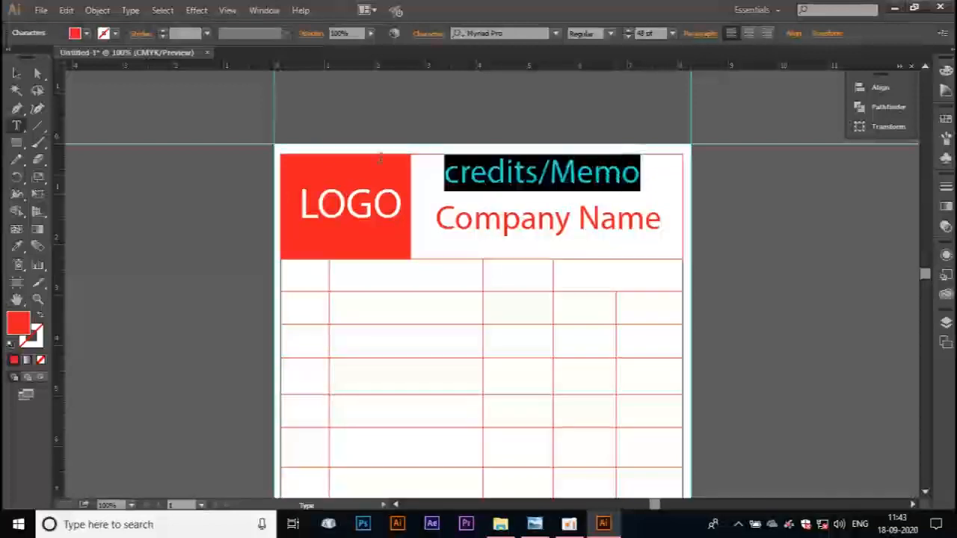
left_click(628, 37)
left_click(628, 37)
left_click(628, 37)
left_click(627, 37)
left_click(628, 37)
left_click(628, 37)
left_click(628, 37)
left_click(627, 38)
left_click(628, 37)
left_click(627, 38)
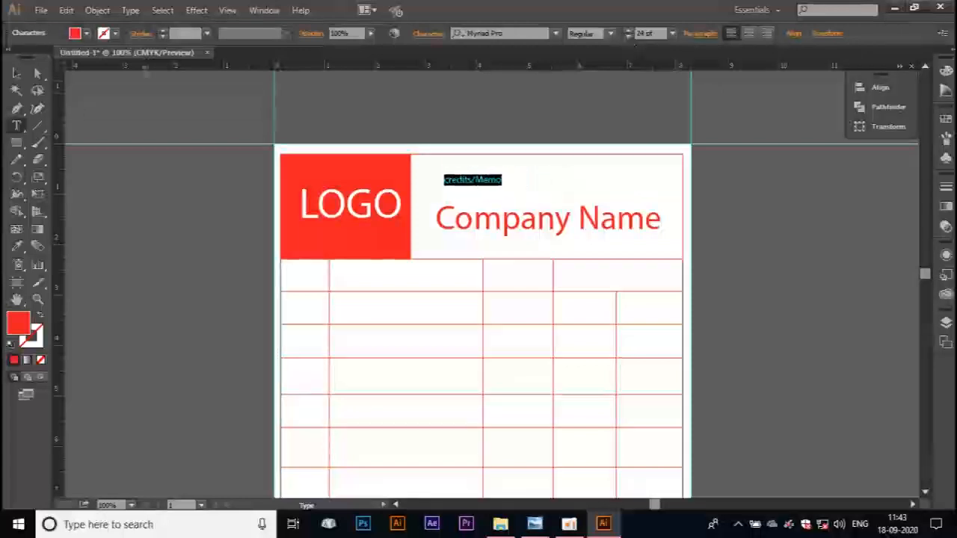
Move the credits/Memo text to the upper-right corner of the bill's header and deselect it
left_click(17, 72)
left_click(199, 126)
left_click_drag(452, 180, 665, 173)
left_click(763, 186)
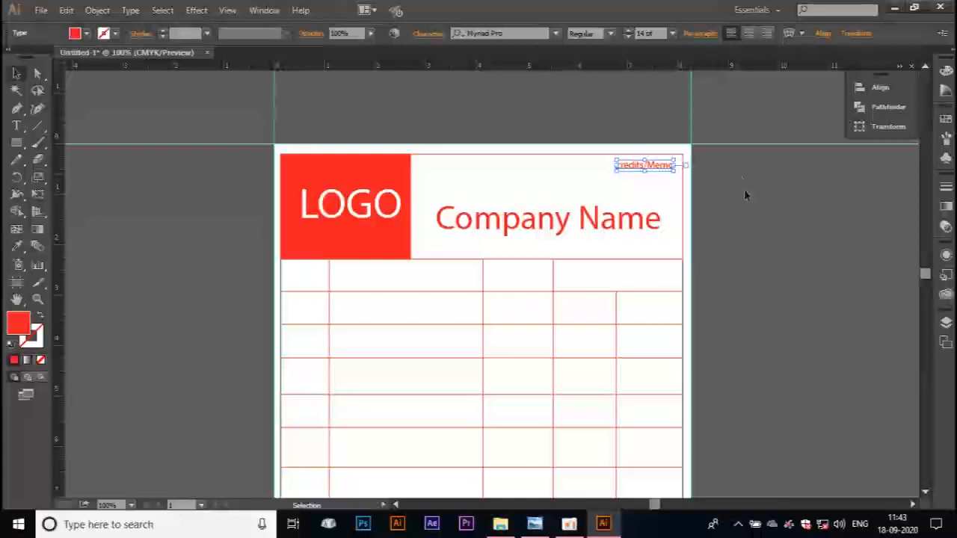
left_click(744, 196)
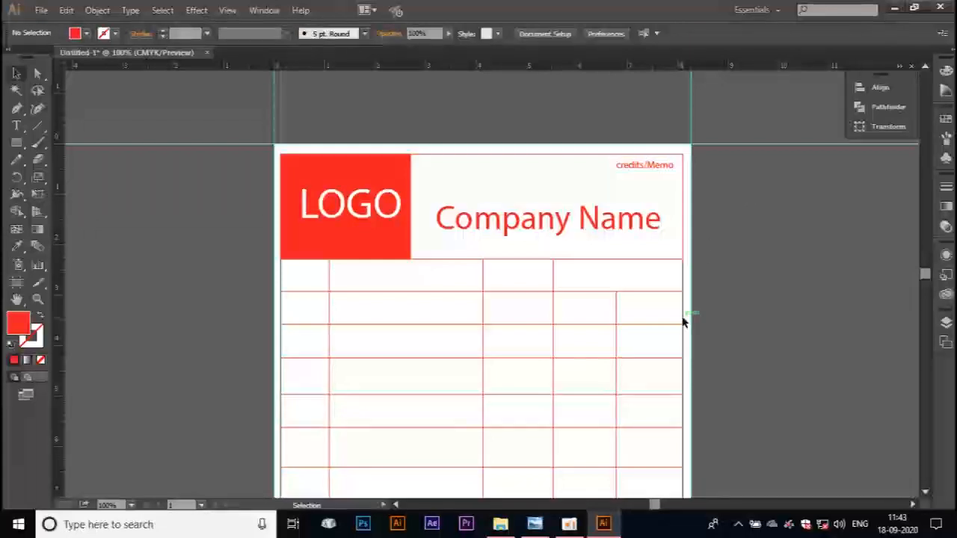
Place a copy of the credits/Memo text in the first cell of the table's heading row
mouse_move(577, 523)
mouse_move(588, 495)
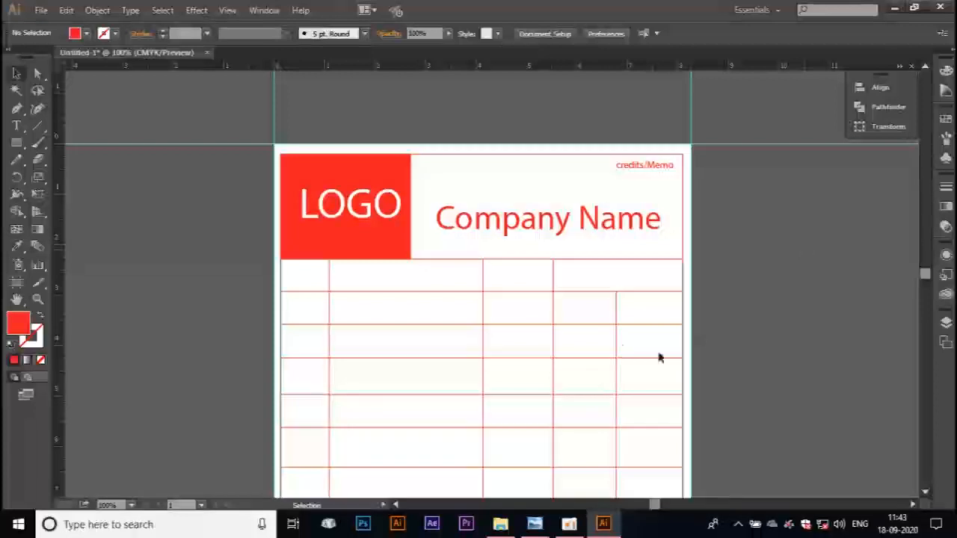
left_click_drag(572, 289, 571, 207)
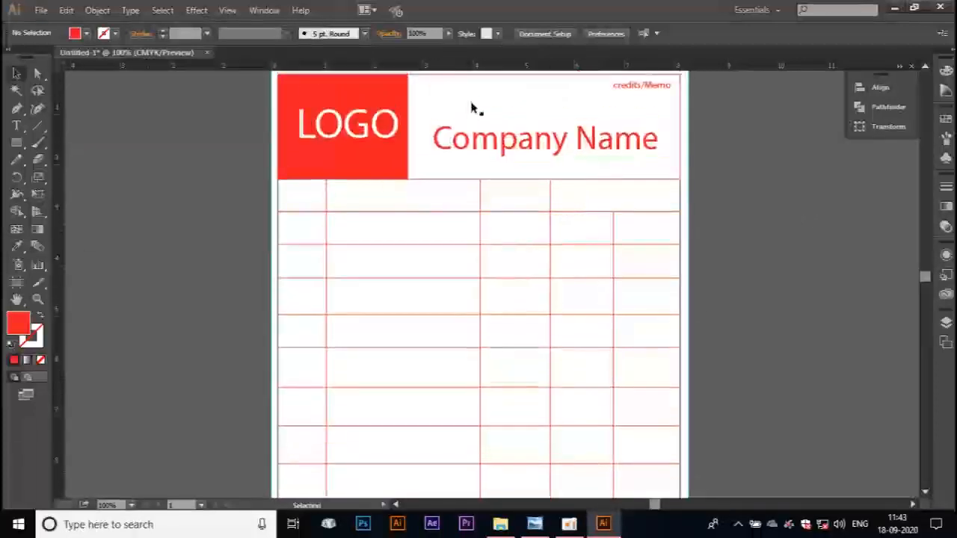
left_click(624, 87)
left_click_drag(624, 88, 297, 201)
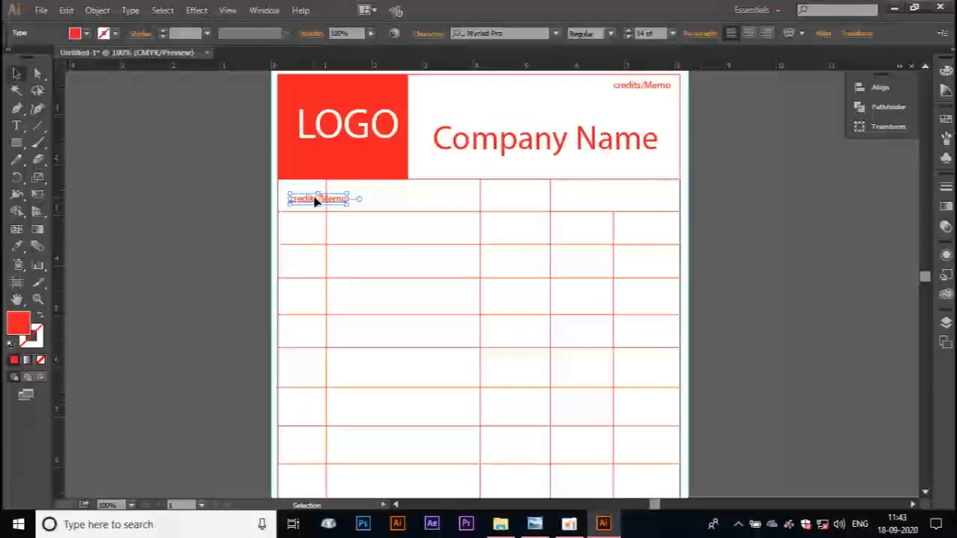
Check the column headings in the reference bill image and replace the copied text in the first heading cell with Qnty
double_click(342, 200)
key("ctrl+a")
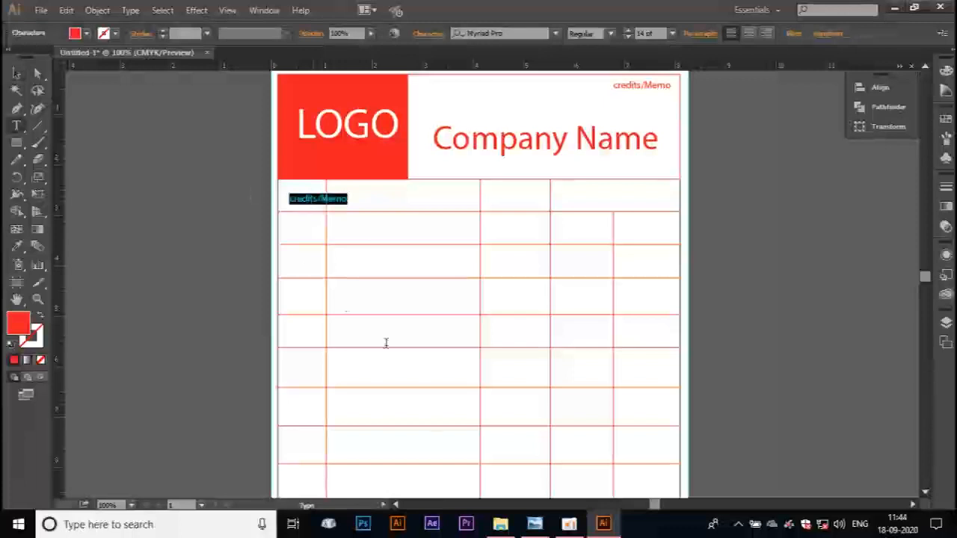
left_click(529, 520)
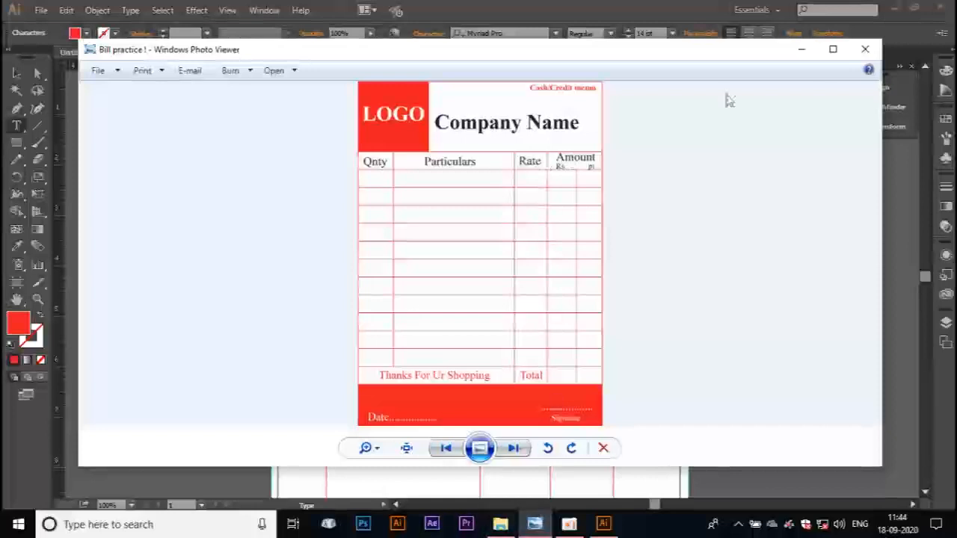
left_click(832, 49)
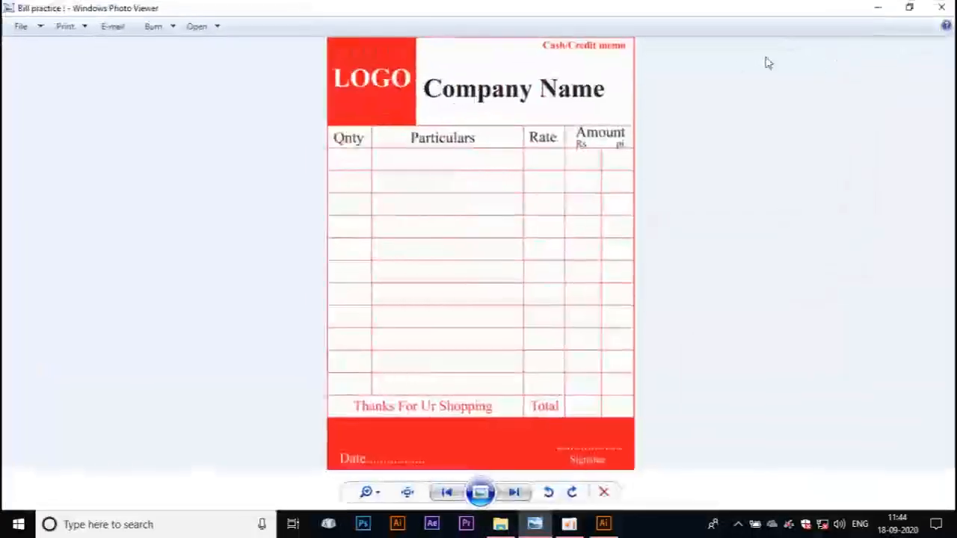
left_click(878, 8)
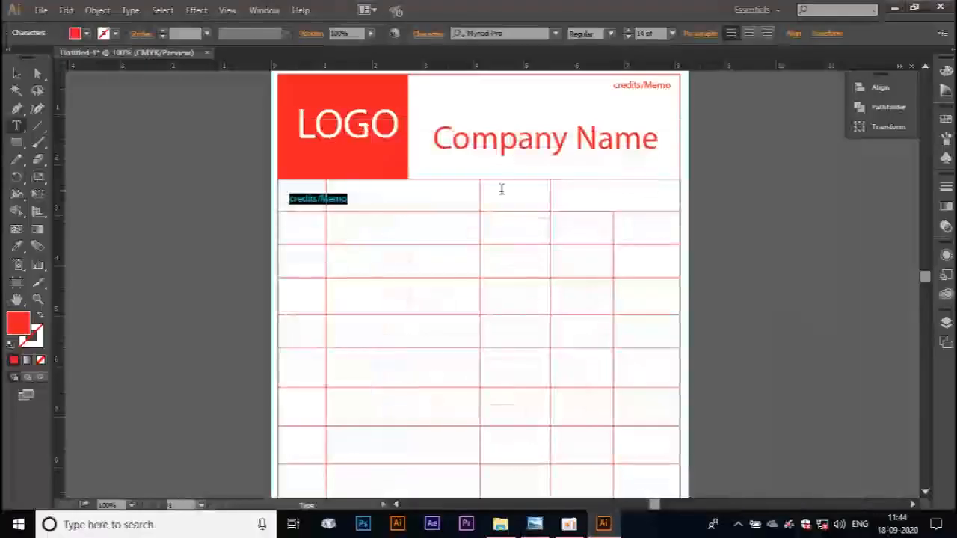
key("BackSpace")
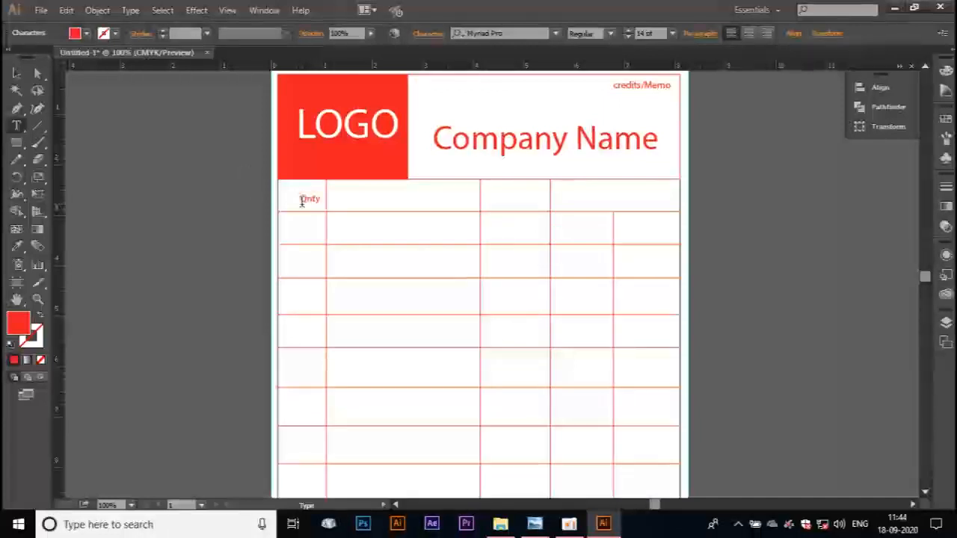
left_click(14, 70)
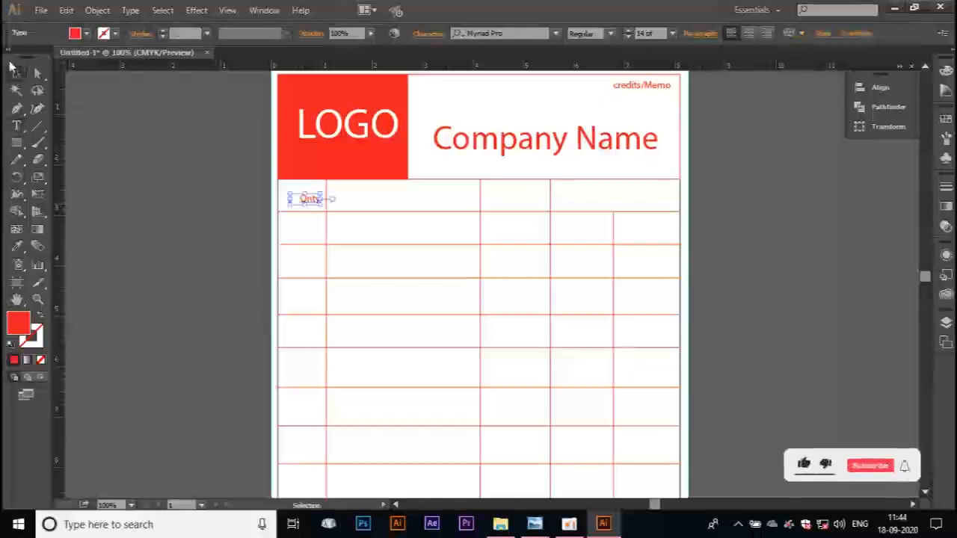
Enlarge the Qnty heading text by one size increment
key("ctrl+a")
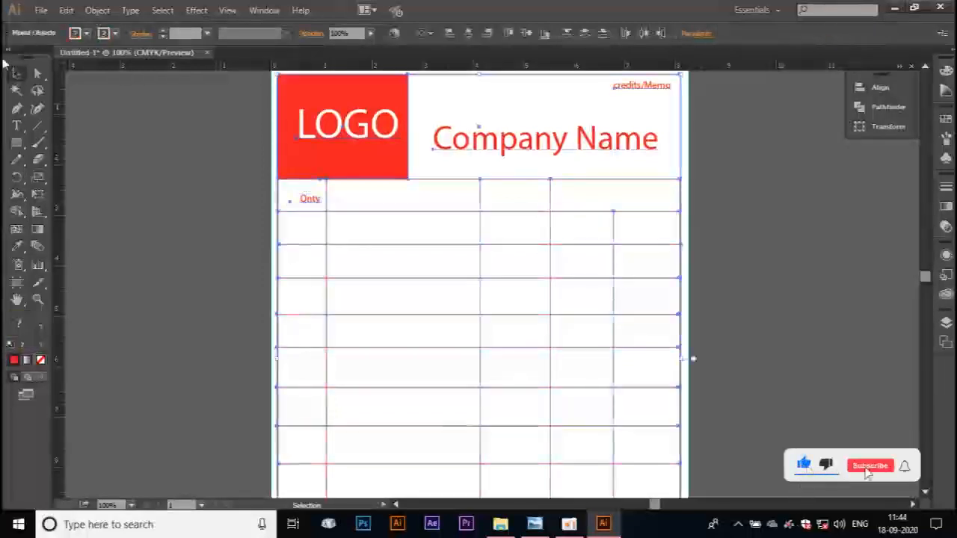
left_click(222, 220)
double_click(304, 199)
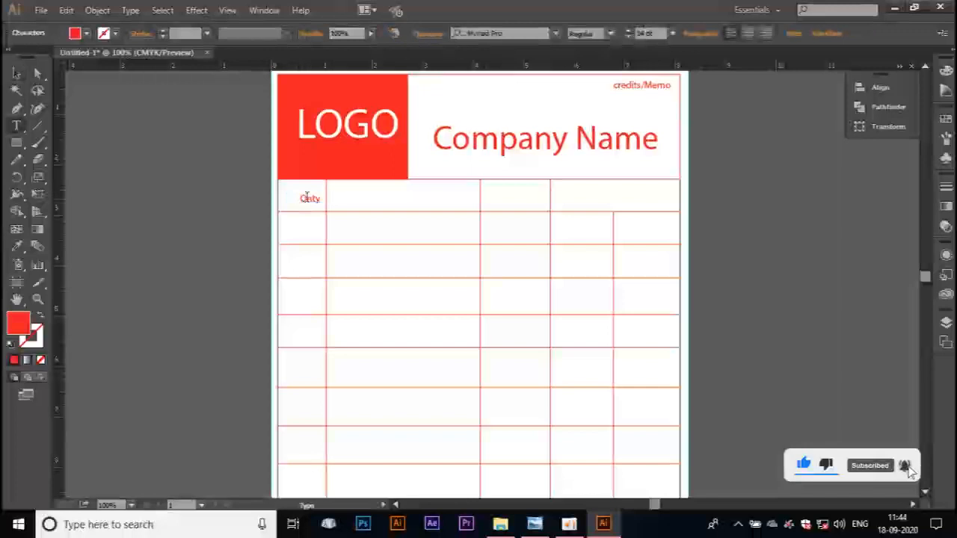
key("ctrl+shift+period")
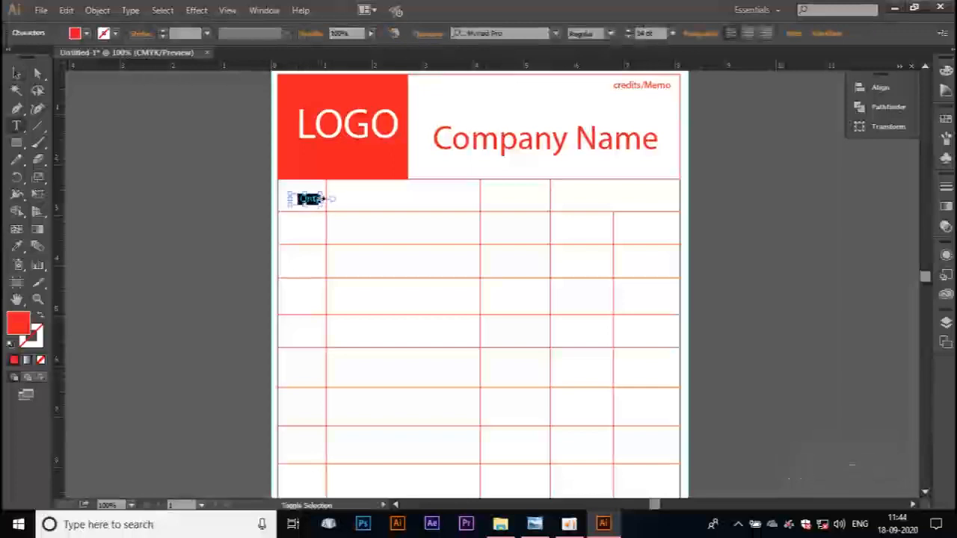
left_click(17, 73)
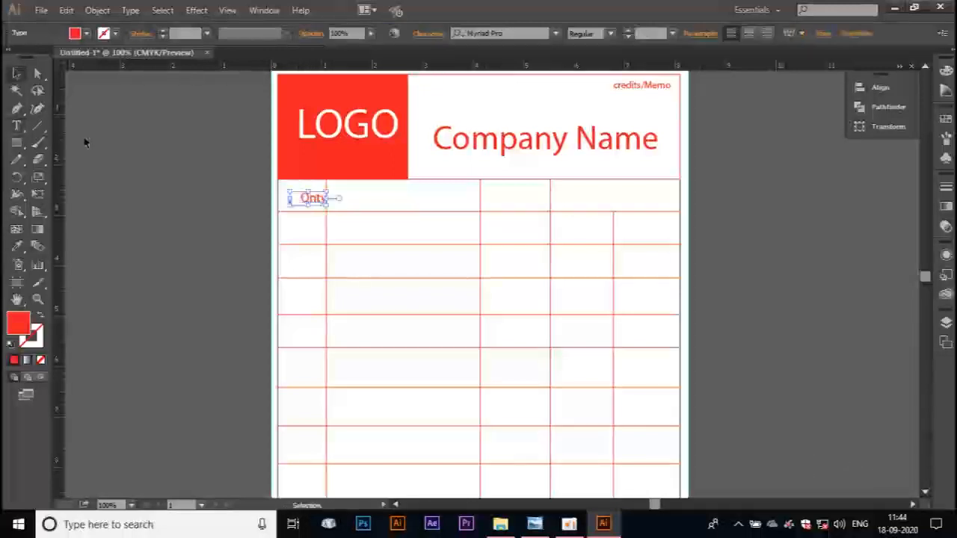
Center the Qnty text in its cell and place copies of it in the other three heading cells
left_click(342, 222)
left_click_drag(307, 199, 616, 194)
left_click(249, 207)
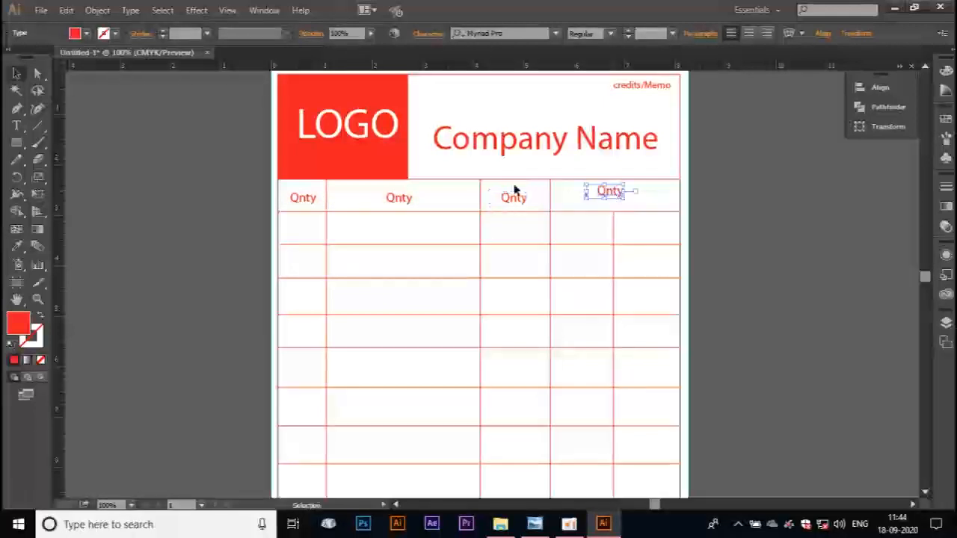
Replace the Qnty text in the second heading cell with Particulars
left_click(413, 202)
left_click_drag(411, 203, 359, 195)
double_click(408, 196)
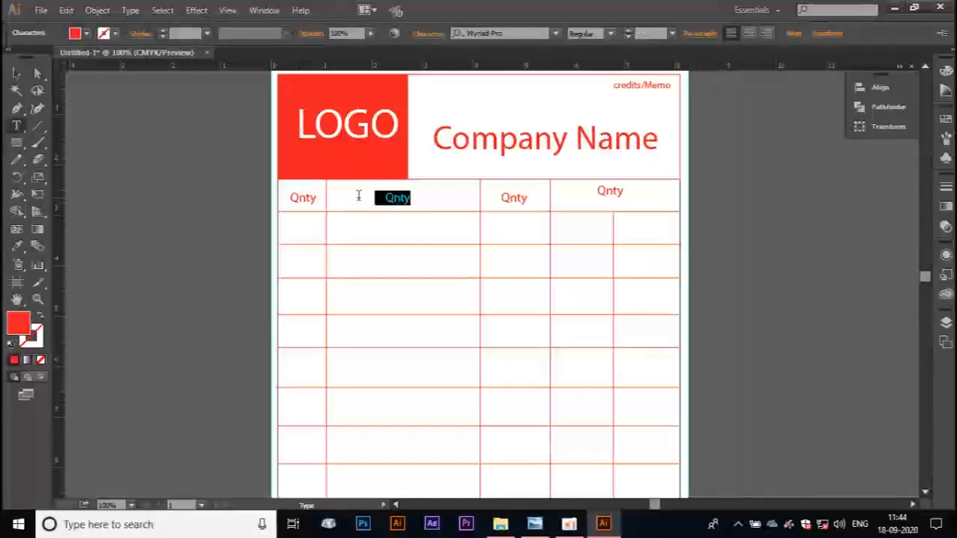
type("P")
type("culars")
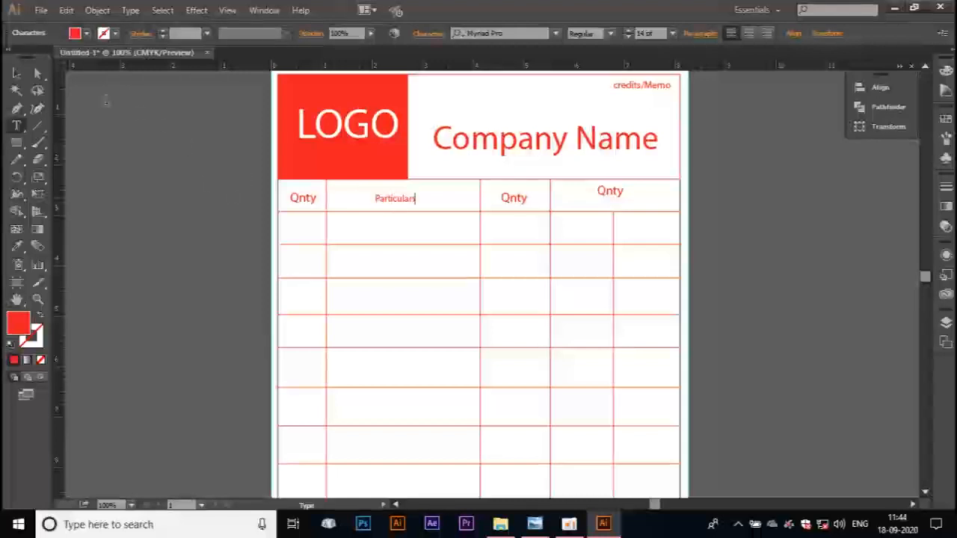
Enlarge the Particulars heading text by four size increments
key("Escape")
key("ctrl+shift+period")
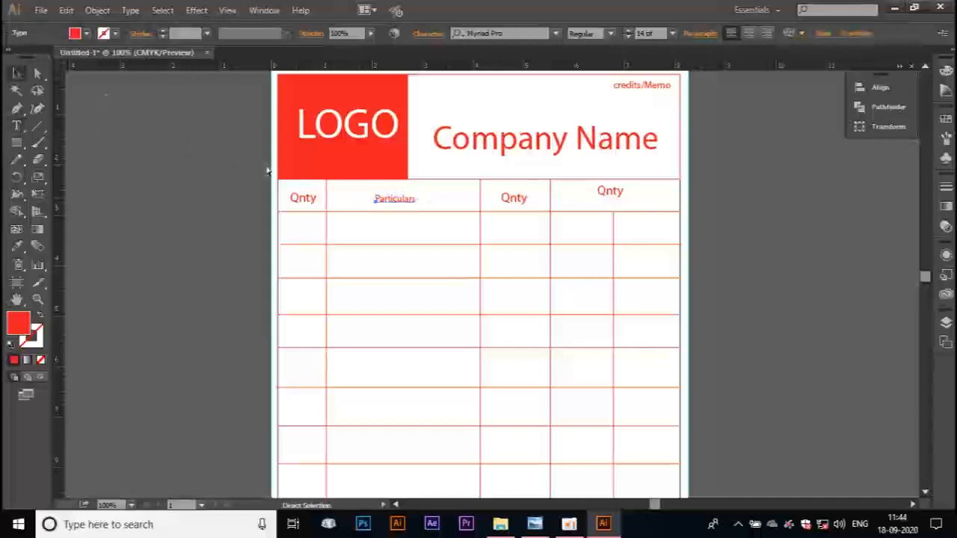
key("ctrl+shift+period")
key("ctrl+shift+period")
key("ctrl+shift+period")
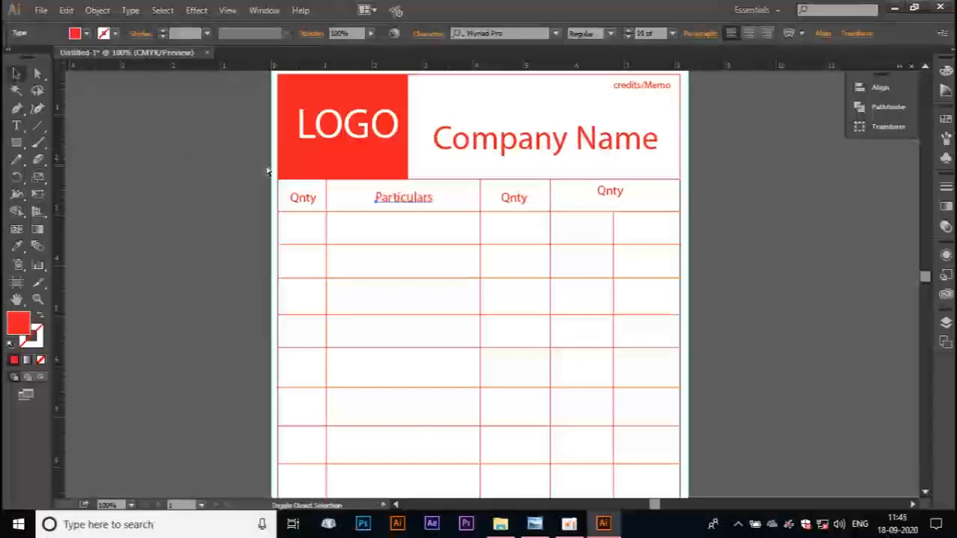
Check the third column heading in the reference bill image and replace the Qnty text in the third heading cell with Rate
left_click(525, 206)
mouse_move(526, 203)
left_mouse_down()
mouse_move(499, 203)
mouse_move(527, 204)
left_mouse_up()
double_click(523, 207)
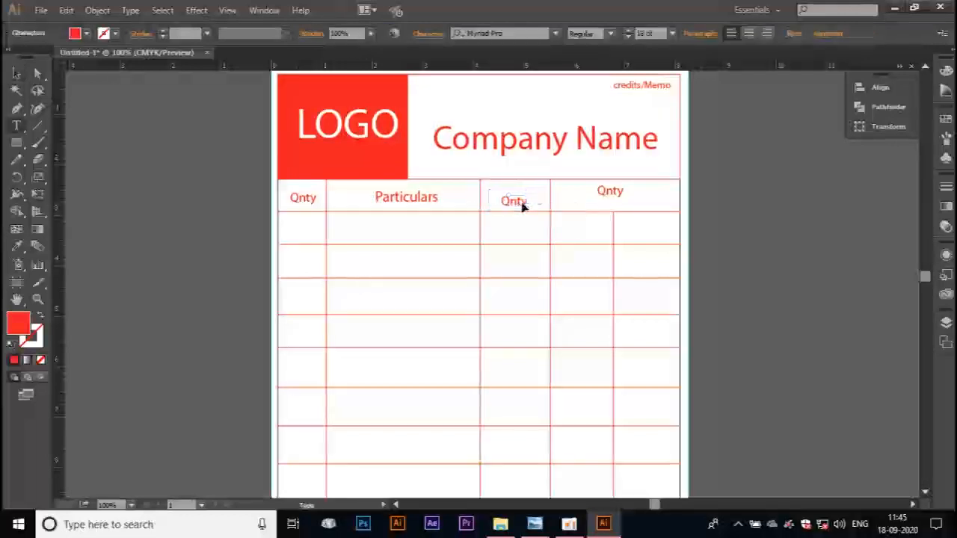
left_click_drag(526, 202, 489, 202)
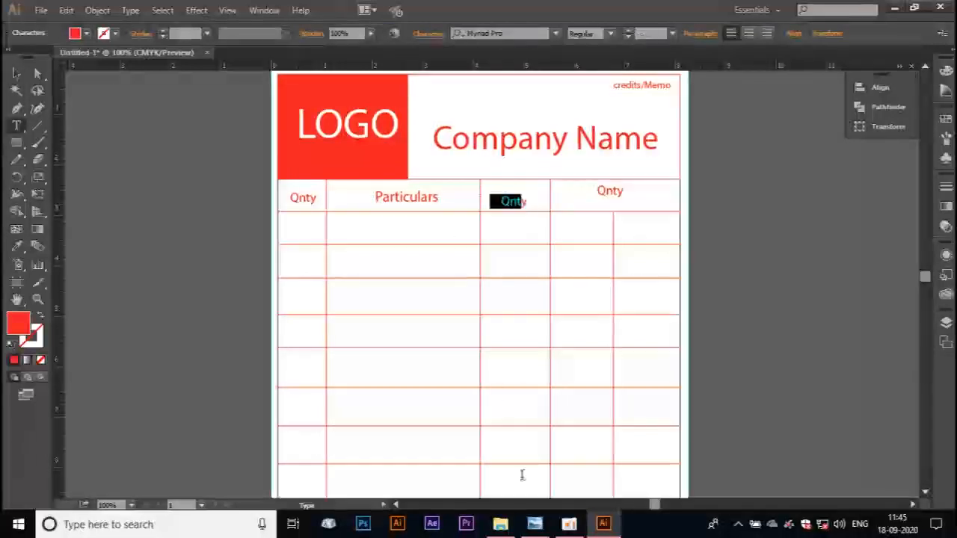
left_click(538, 523)
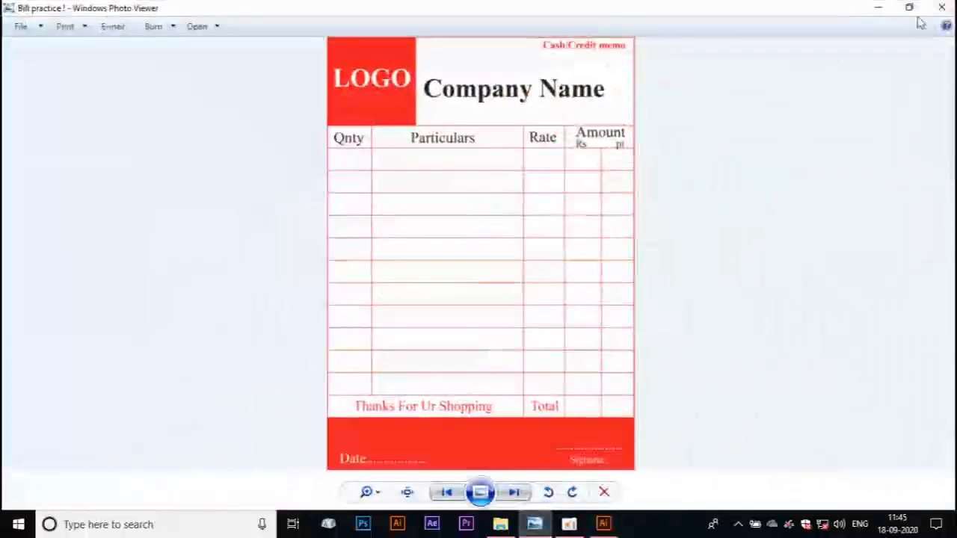
left_click(877, 7)
left_click_drag(536, 201, 480, 200)
type("rate")
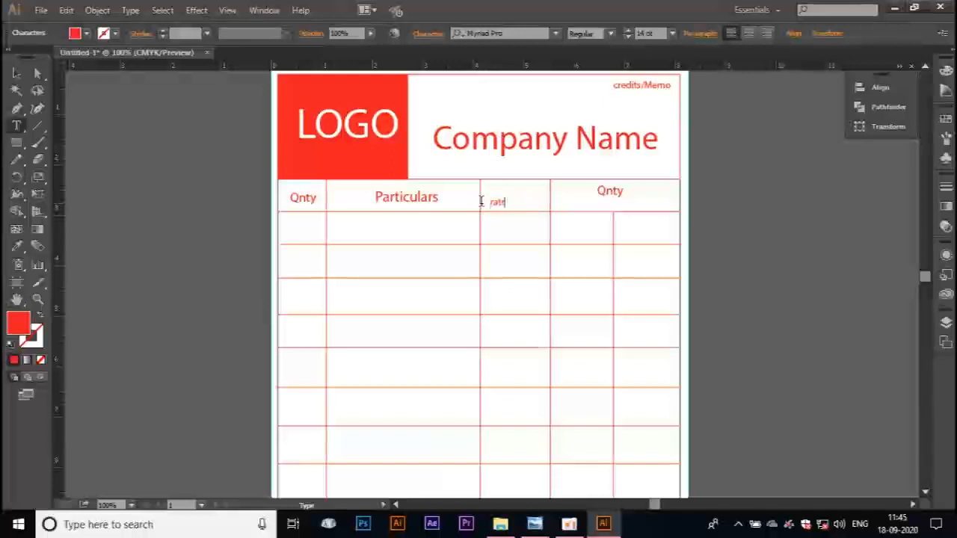
key("ctrl")
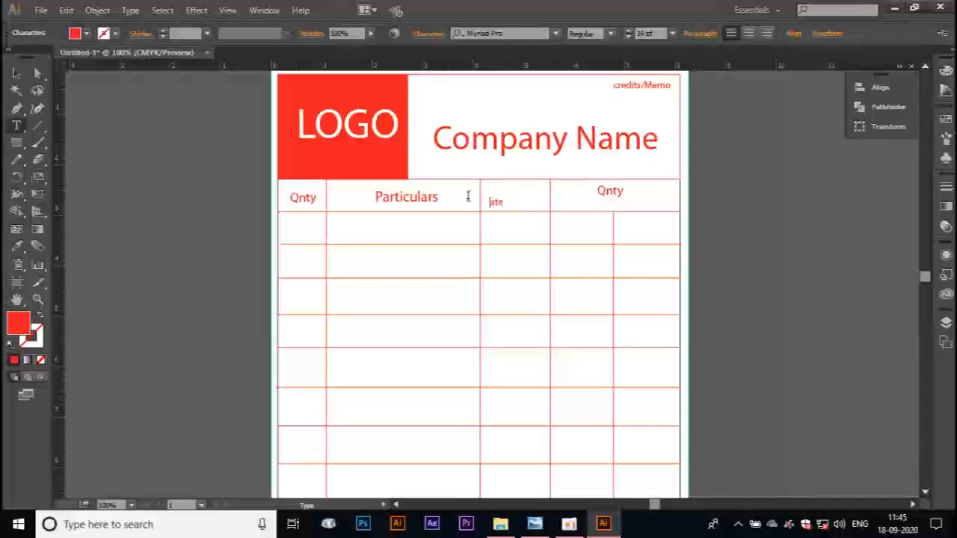
Set the Rate heading text to 20 pt and center it in its cell, in line with Particulars
left_click_drag(517, 206, 433, 192)
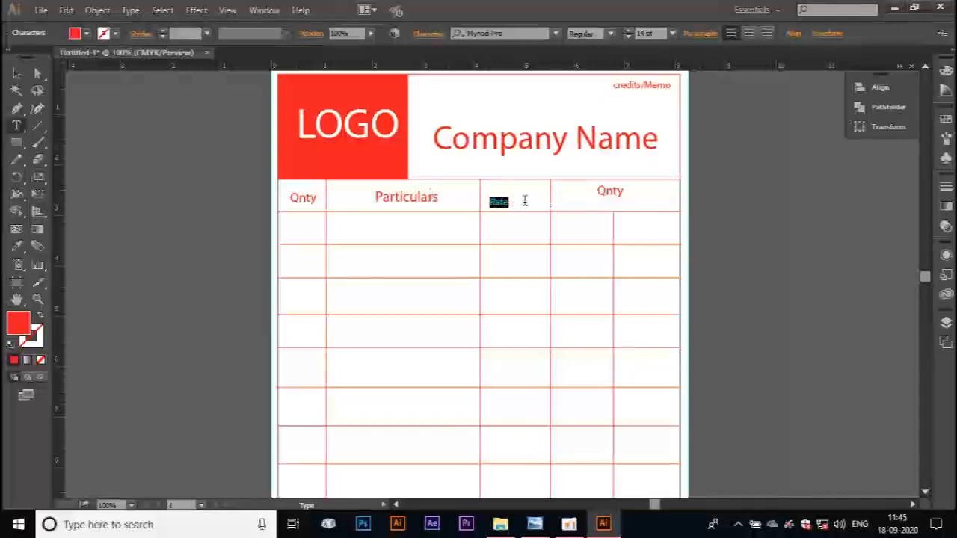
key("ctrl+shift+period")
key("ctrl+shift+period")
key("ctrl+shift+period")
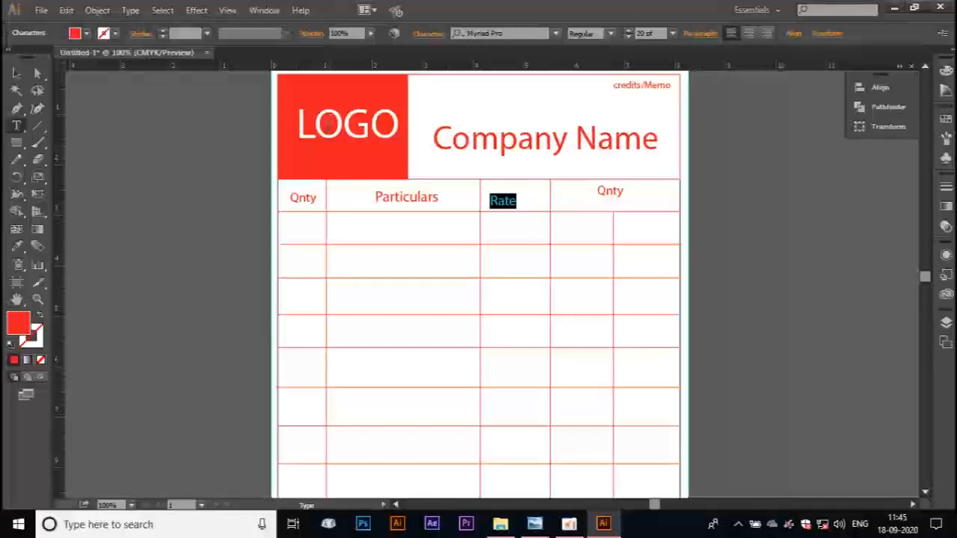
left_click(17, 74)
left_click_drag(502, 198, 509, 199)
left_click(672, 198)
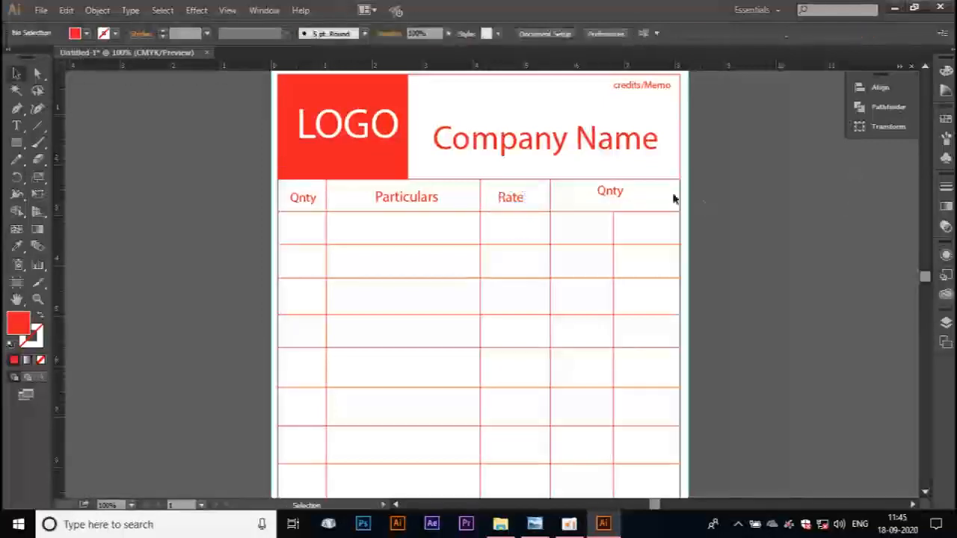
Replace the Qnty text in the last, wide heading cell with Amount
double_click(606, 193)
left_click_drag(597, 191, 638, 186)
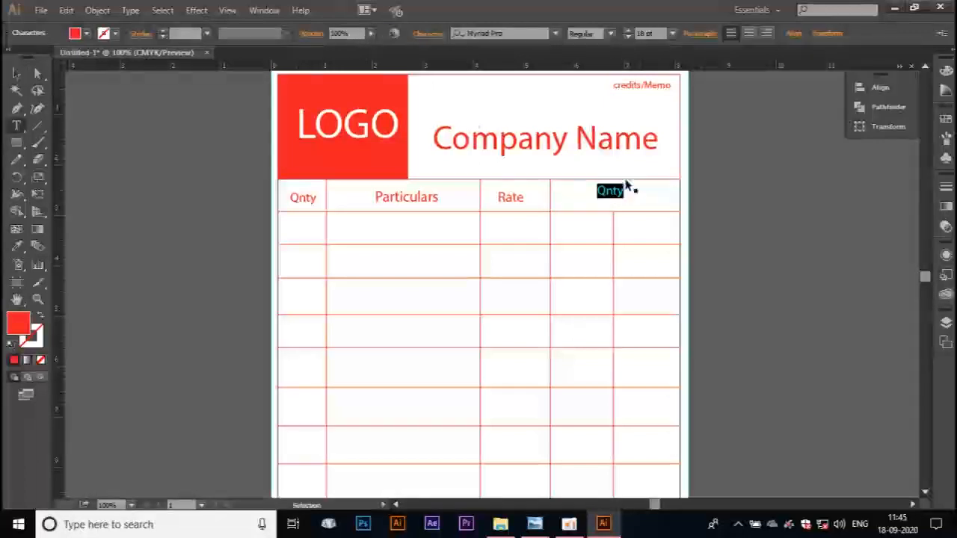
type("Amou")
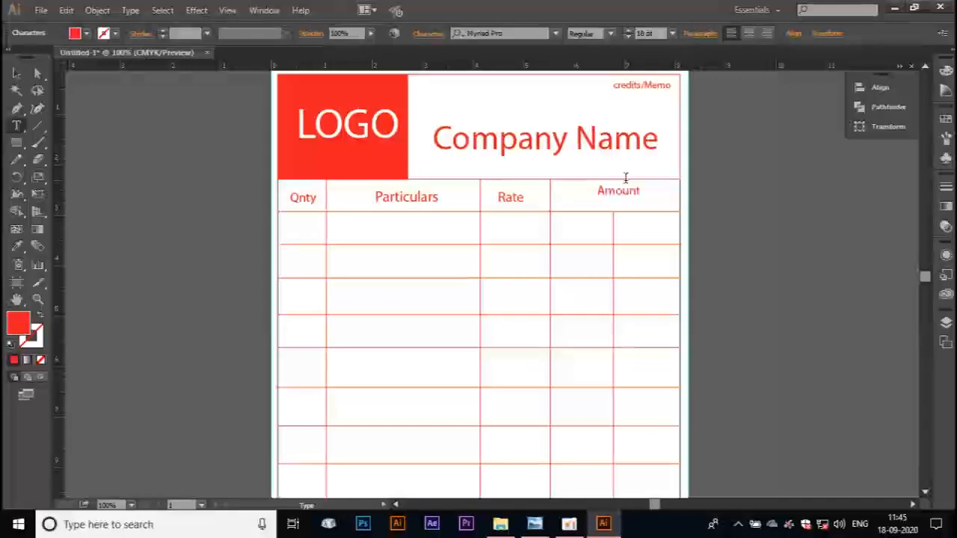
key("ctrl")
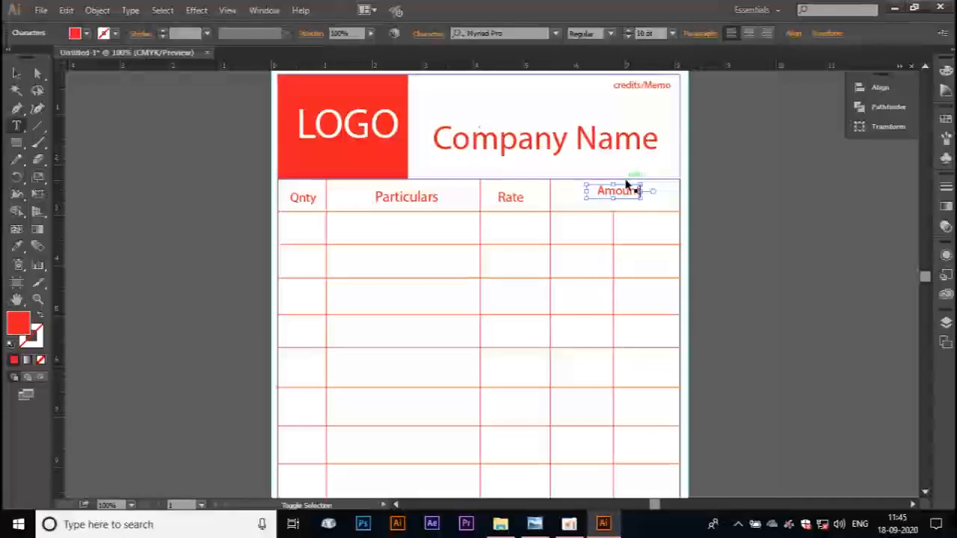
left_click(625, 178, "ctrl")
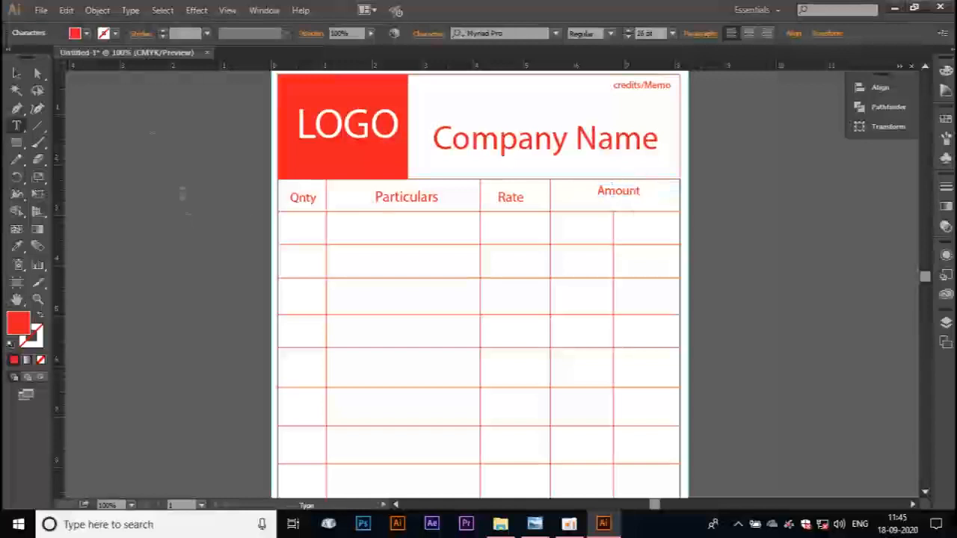
key("Escape")
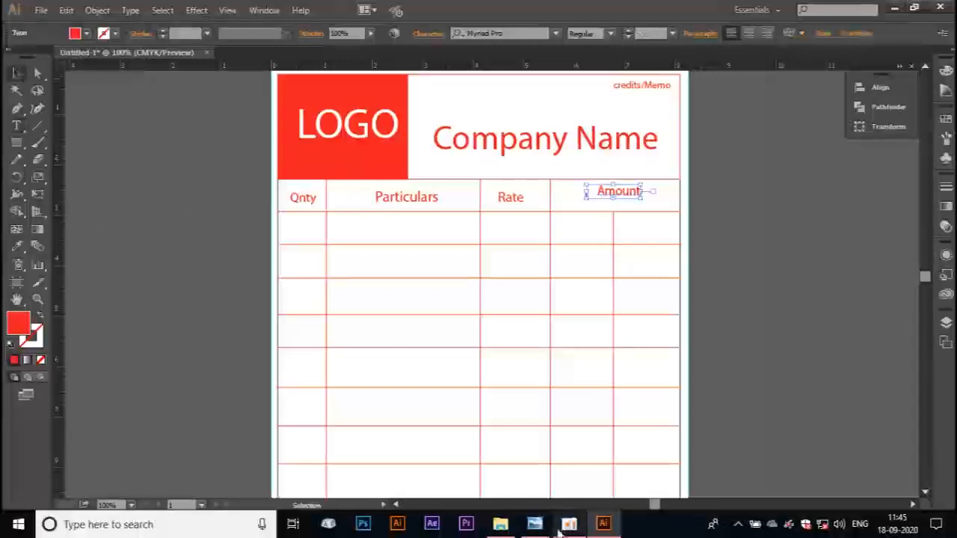
Check the reference bill, then place a copy of Amount above the first amount sub-column and change the copied text to Rs
left_click(549, 526)
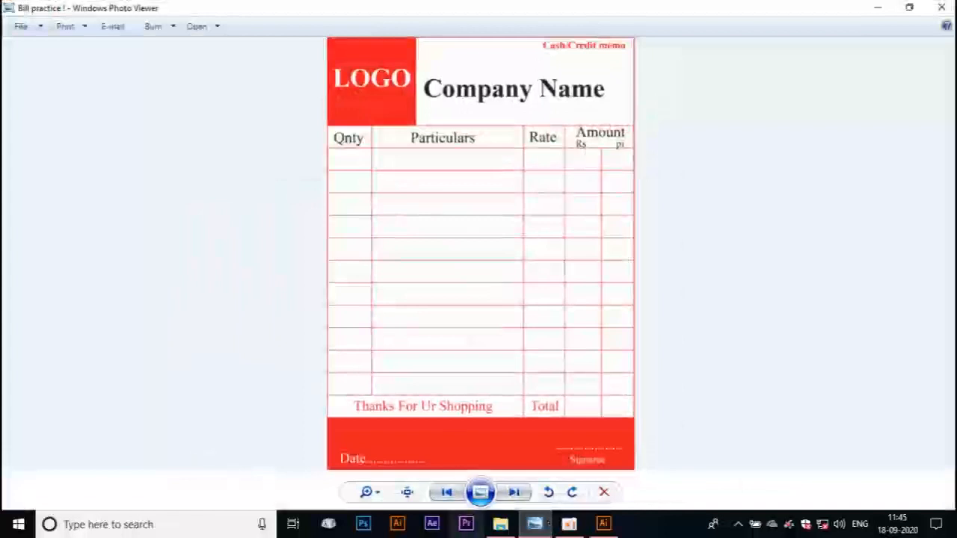
left_click(603, 524)
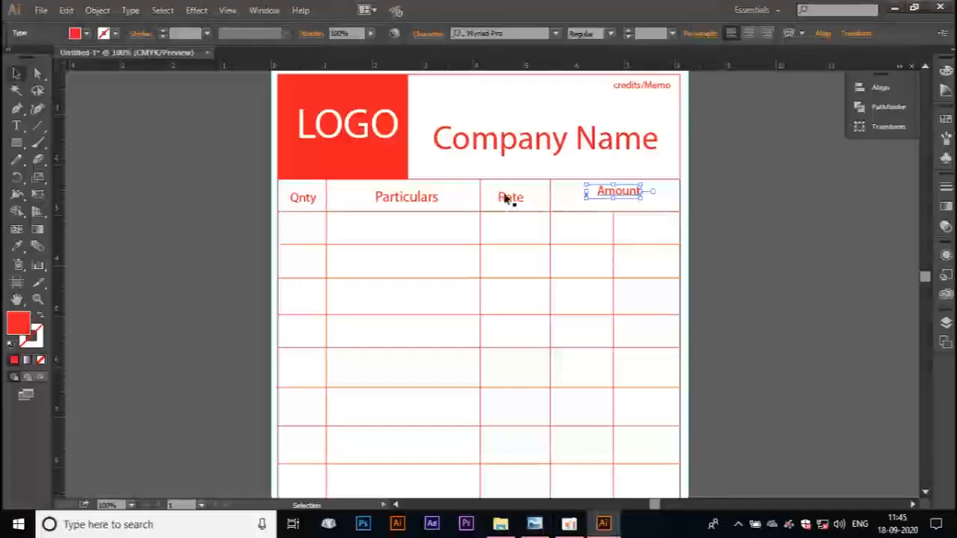
left_click_drag(605, 196, 574, 210)
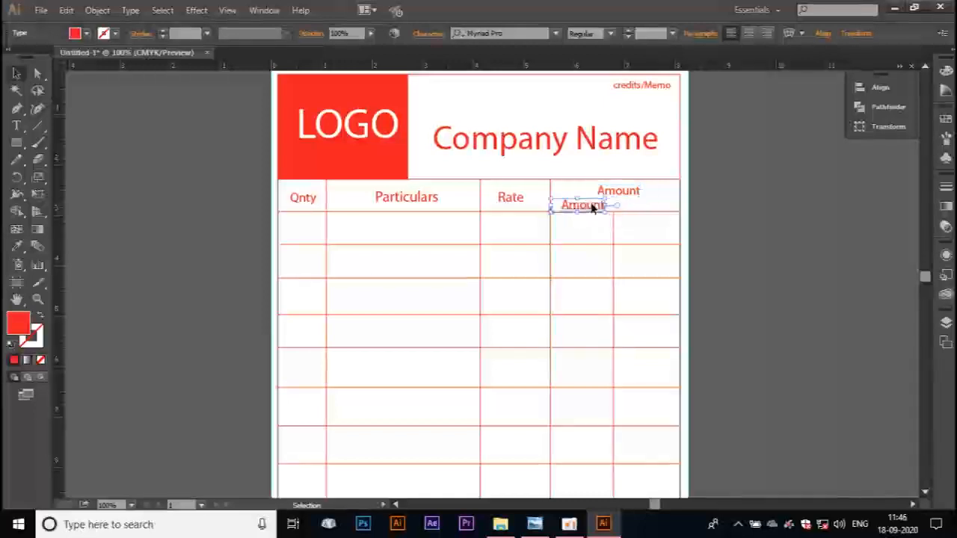
double_click(581, 203)
left_click_drag(564, 207, 611, 210)
key("BackSpace")
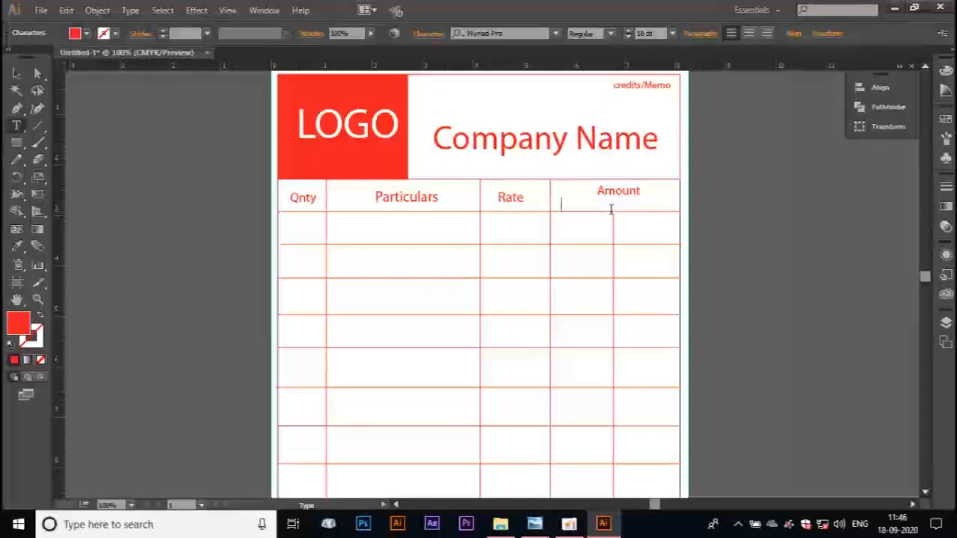
type("Rs")
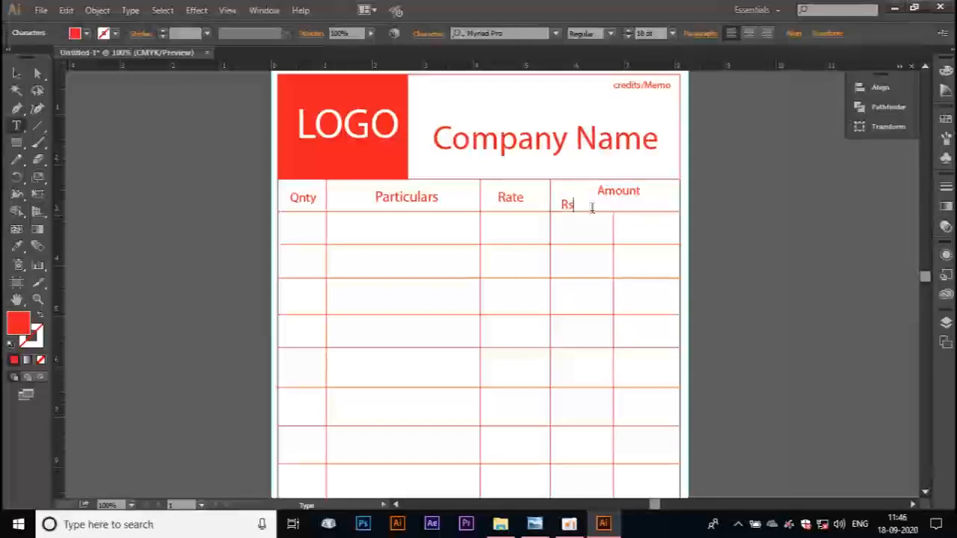
left_click(18, 72)
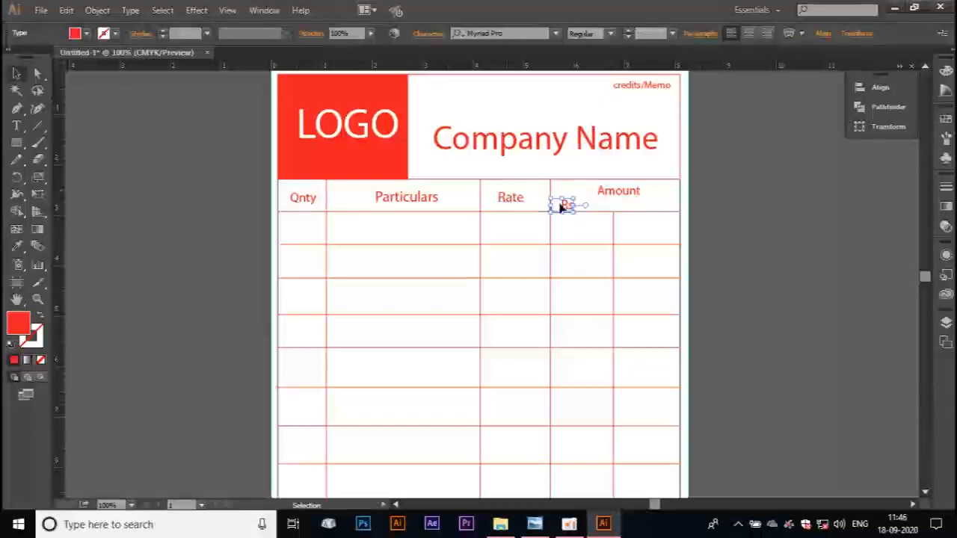
Place a copy of Rs above the second amount sub-column, change it to pi, and center the Amount heading above both
left_click_drag(562, 207, 620, 204)
key("t")
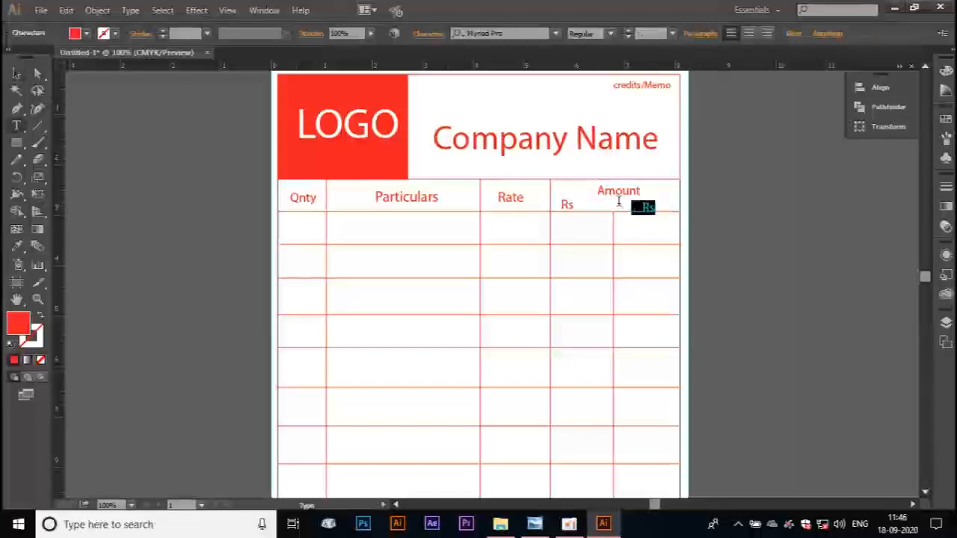
key("BackSpace")
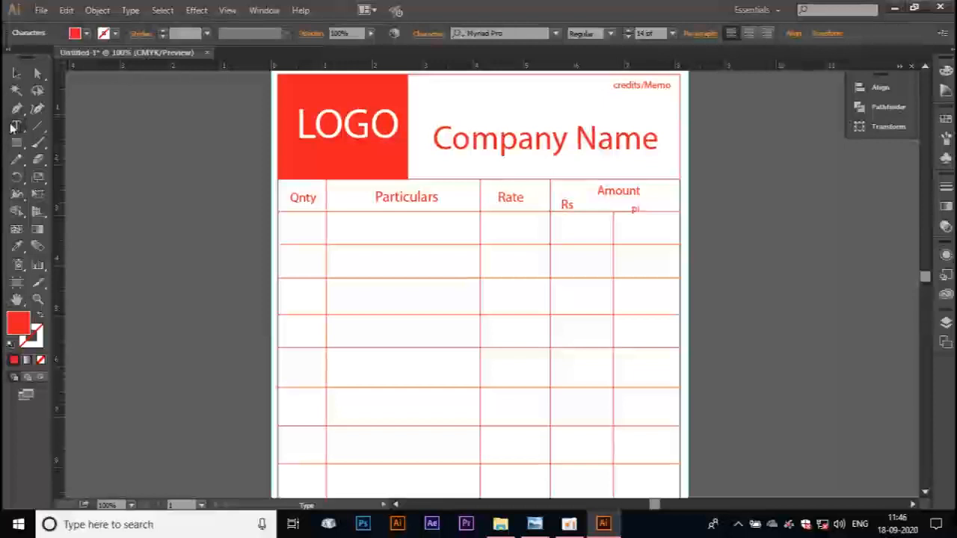
left_click(17, 73)
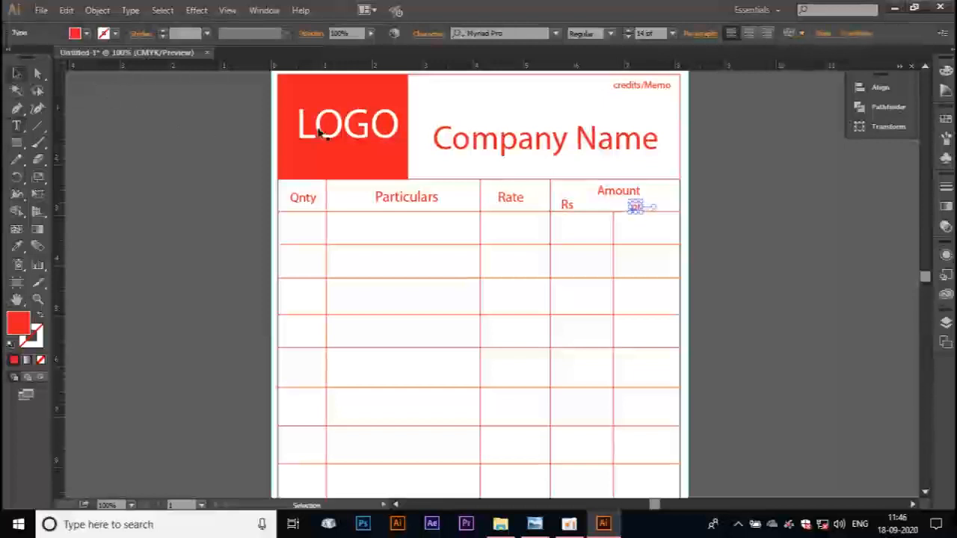
left_click(781, 210)
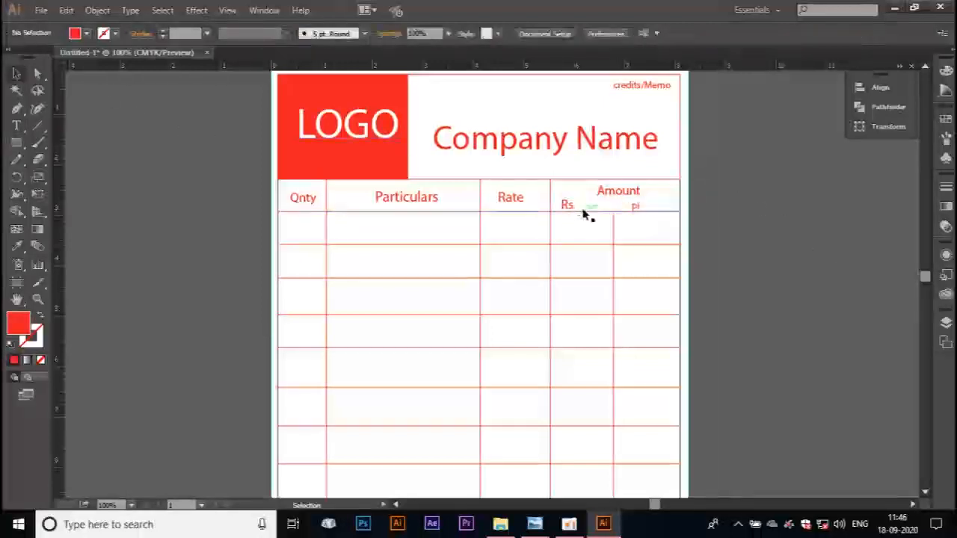
left_click_drag(613, 195, 602, 191)
left_click(681, 257)
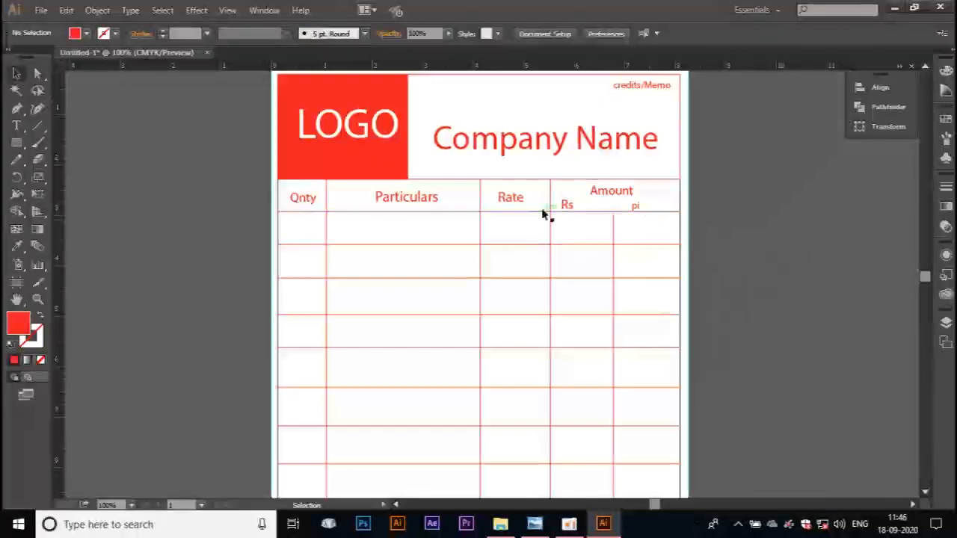
left_click_drag(441, 244, 426, 214)
scroll(440, 239, "down", 5)
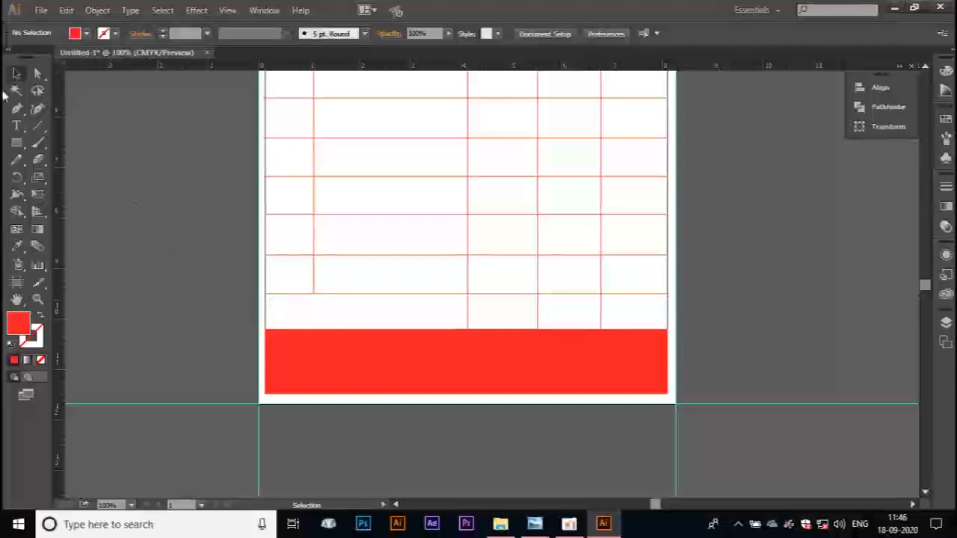
left_click(38, 126)
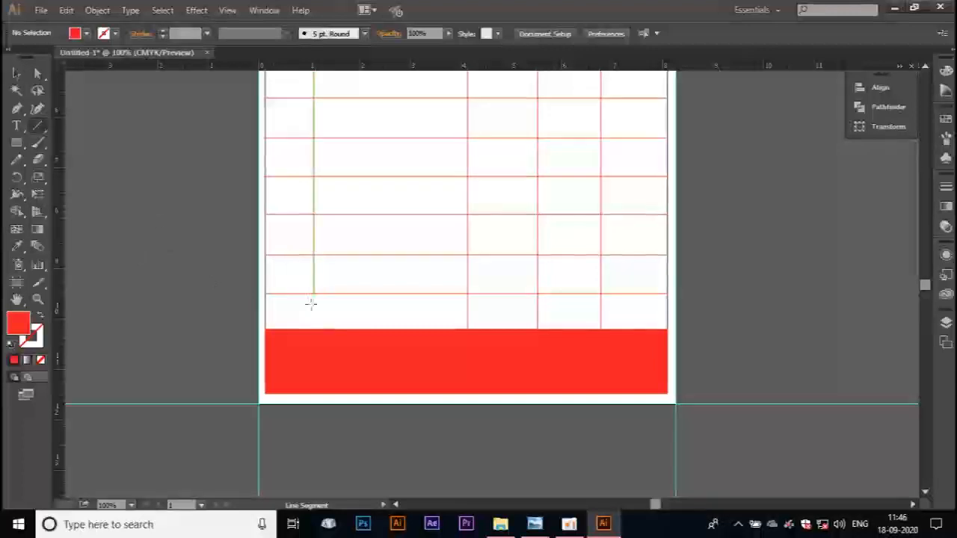
left_click(289, 318)
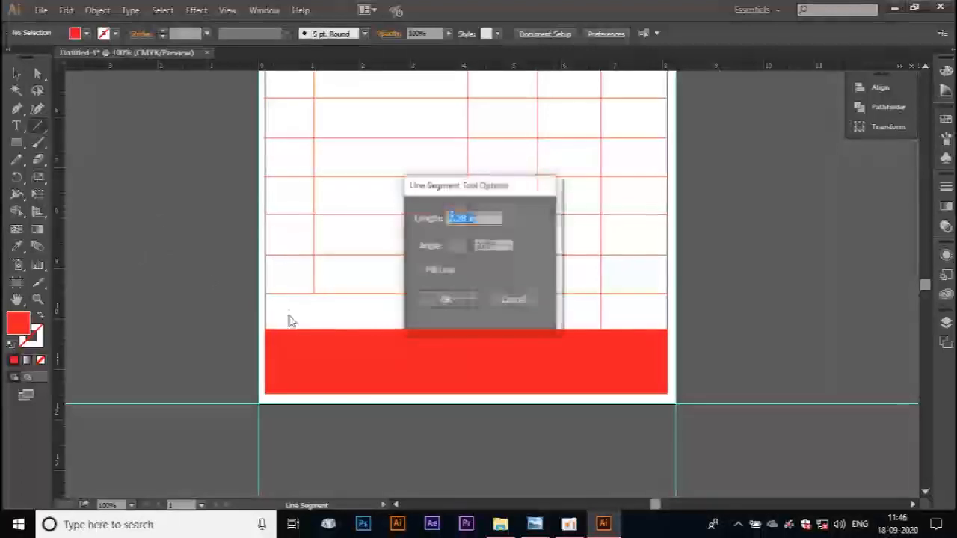
left_click(494, 303)
Add the text Thanks for Shooping in the wide first cell of the table's bottom row and select all of it
left_click(17, 125)
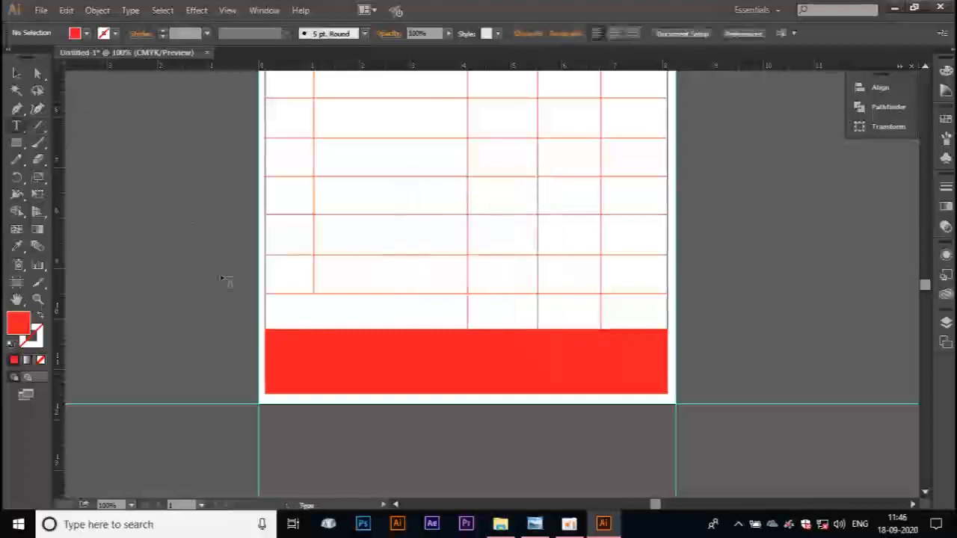
left_click(303, 316)
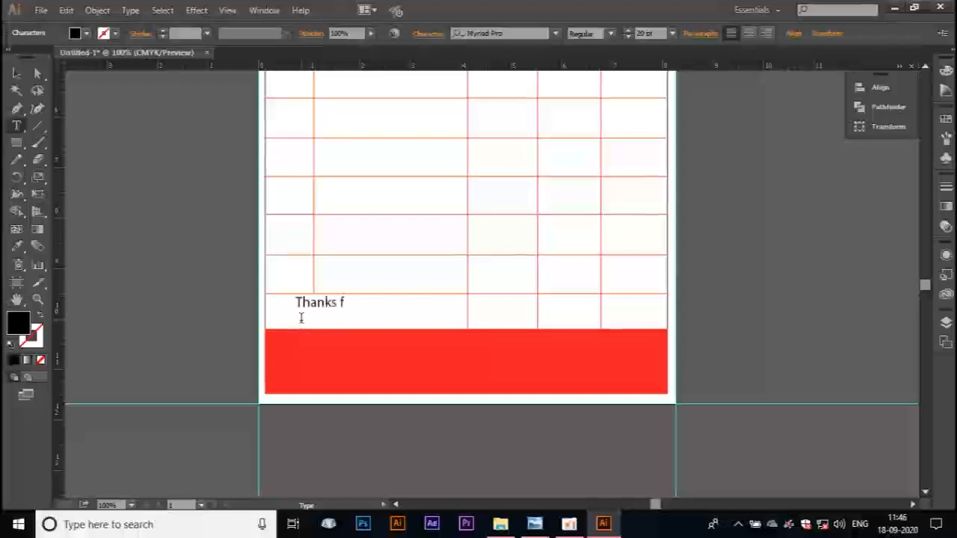
type("Thanks for ")
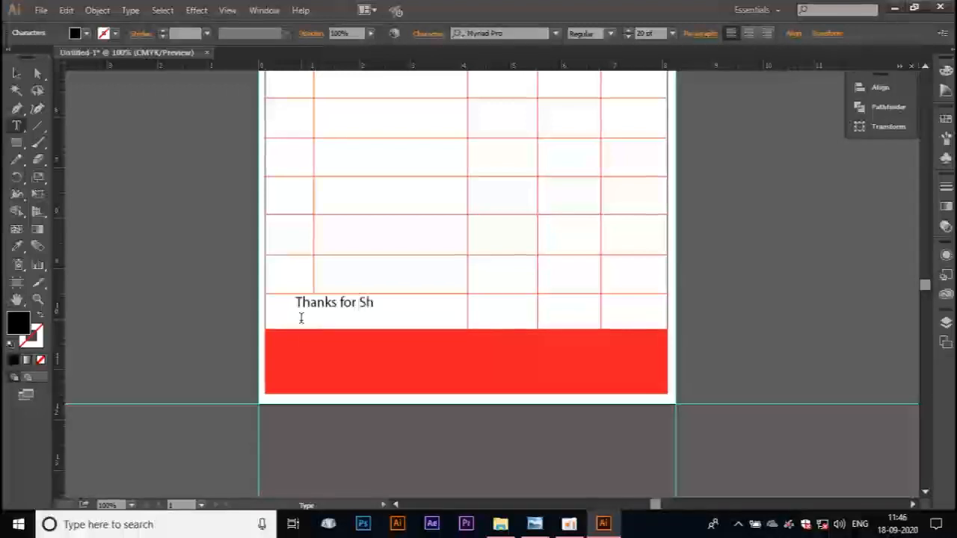
type("Shooping")
key("ctrl+a")
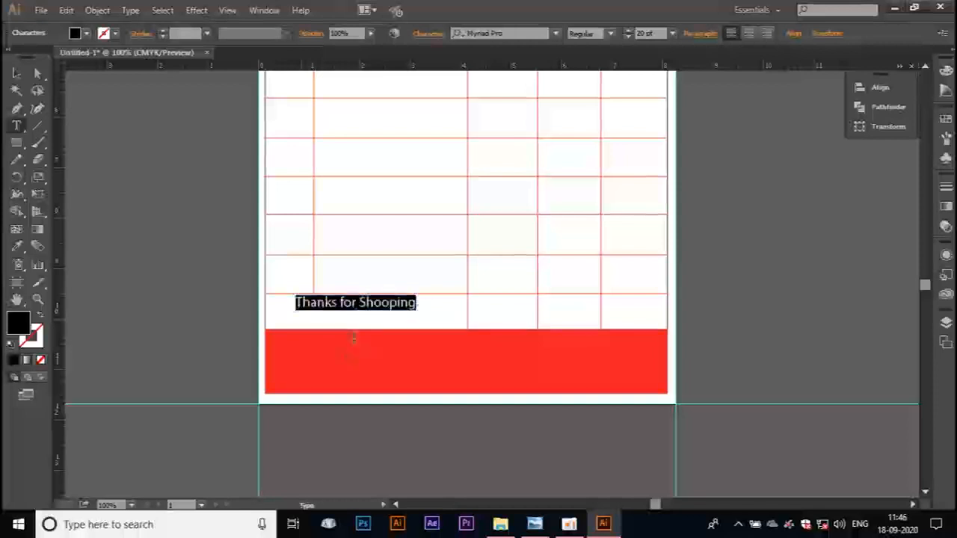
Enlarge the thank-you text to 28 pt and correct its wording to Thanks for Shoping
key("ctrl+shift+period")
key("ctrl+shift+period")
key("ctrl+shift+period")
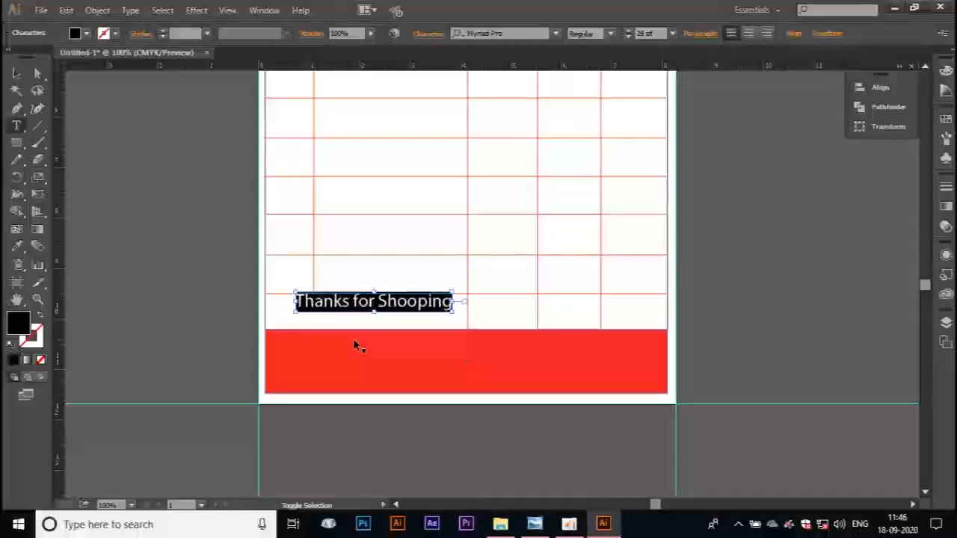
left_click(426, 302)
key("BackSpace")
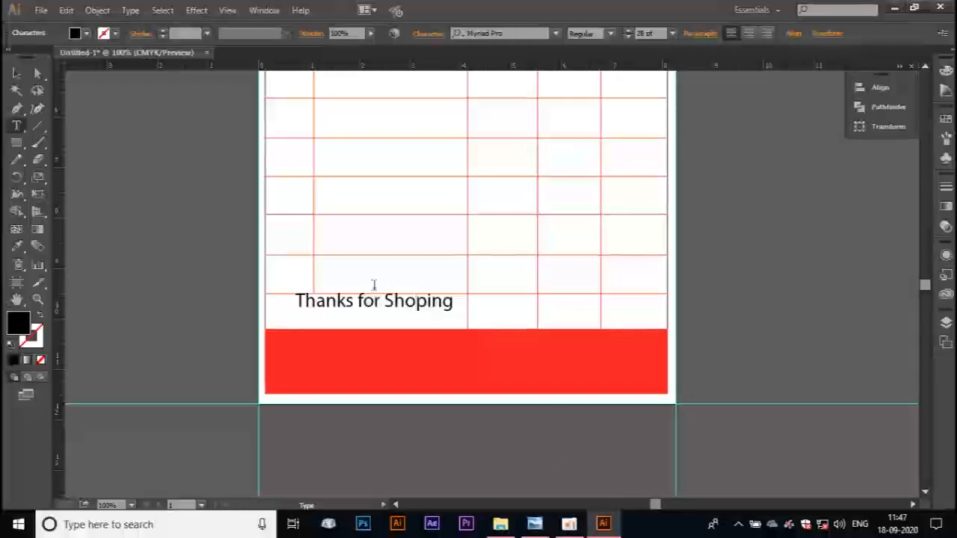
Color the Thanks for Shoping text CMYK Red and move it down to fit inside its bottom-row cell
left_click_drag(460, 302, 274, 281)
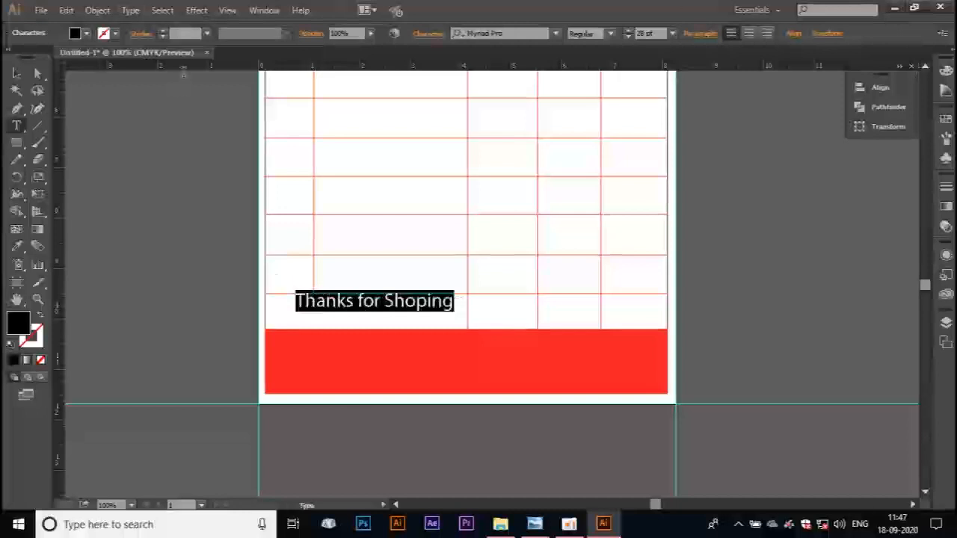
left_click(77, 33)
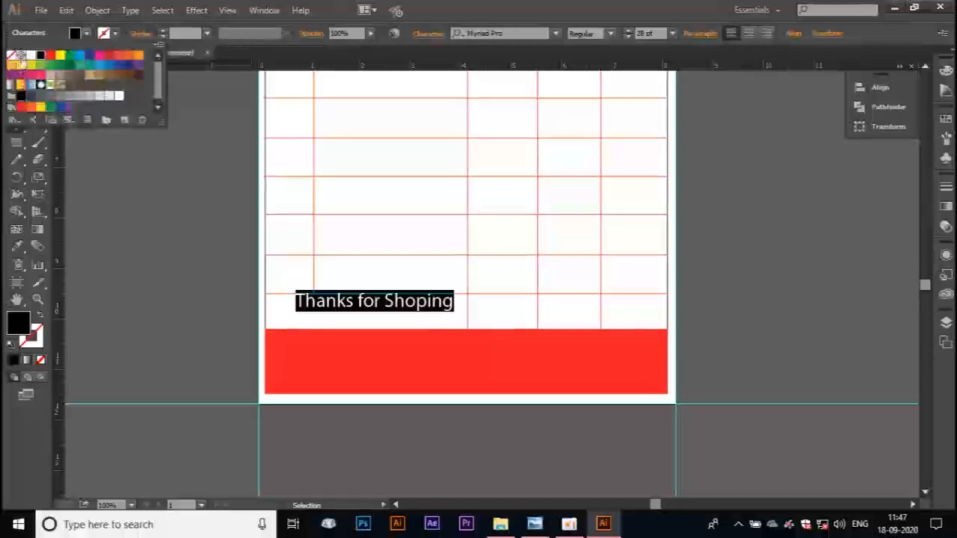
left_click(58, 57)
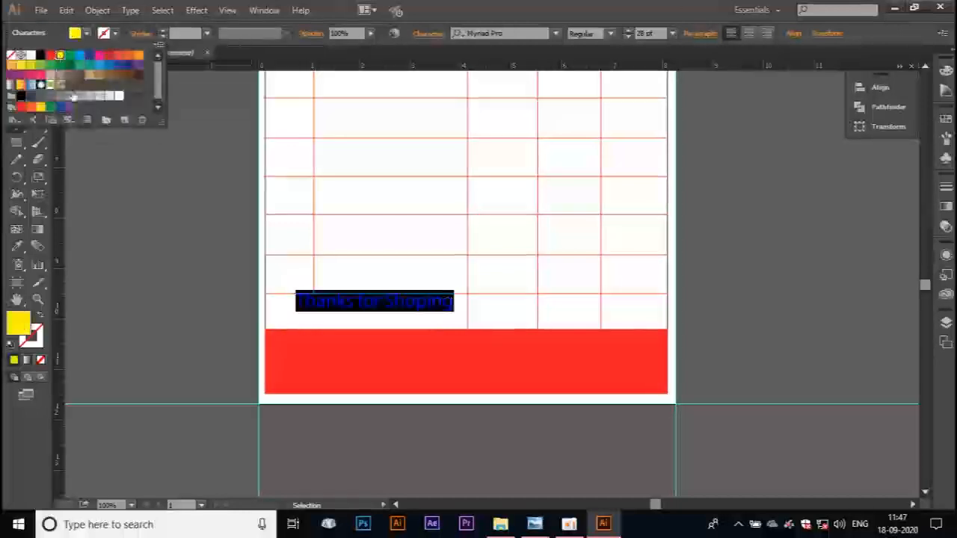
left_click(50, 56)
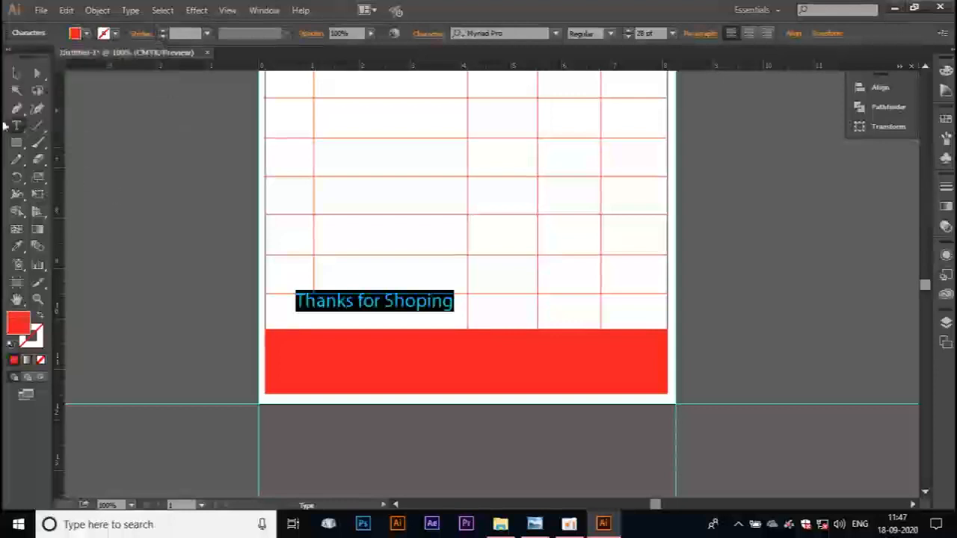
left_click(17, 73)
mouse_move(309, 298)
left_mouse_down()
mouse_move(316, 316)
mouse_move(307, 312)
left_mouse_up()
Check the reference bill, then copy the thank-you text, change the copy to Total and place it in the bottom row's rate-column cell
left_click(534, 524)
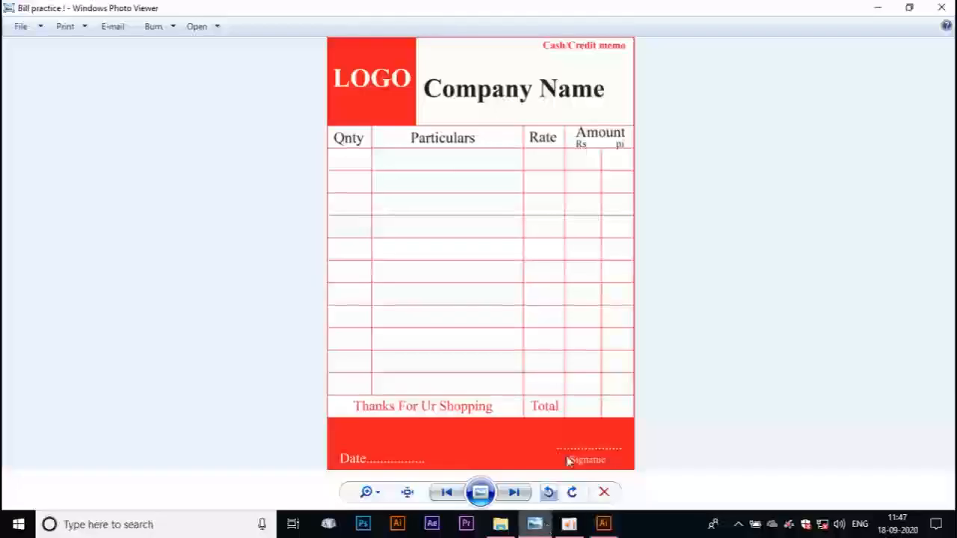
left_click(604, 524)
left_click_drag(414, 319, 364, 278)
double_click(526, 312)
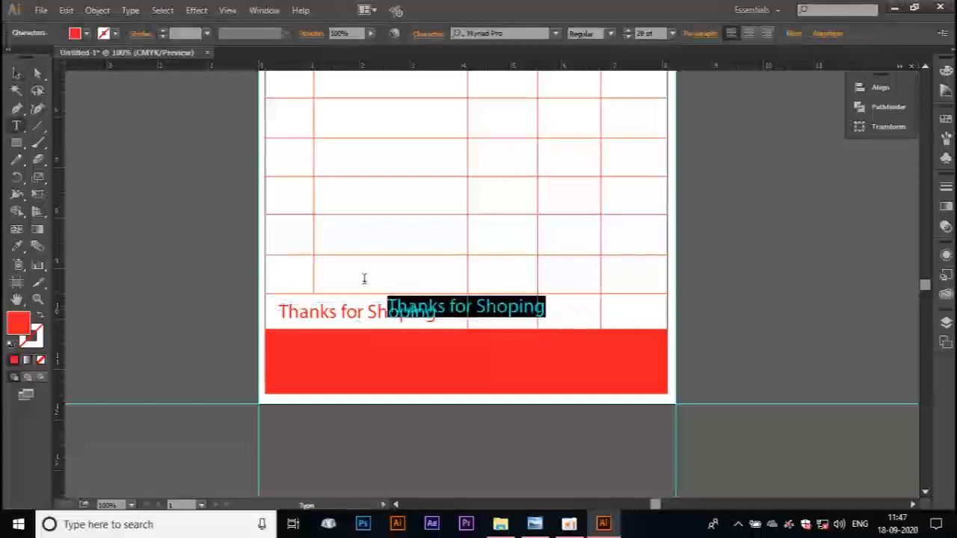
type("To")
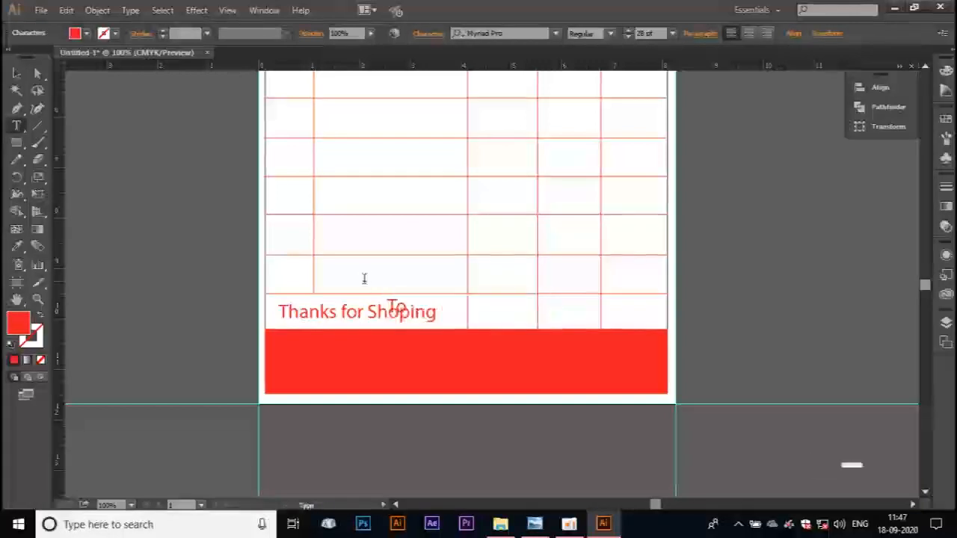
type("tal")
key("Escape")
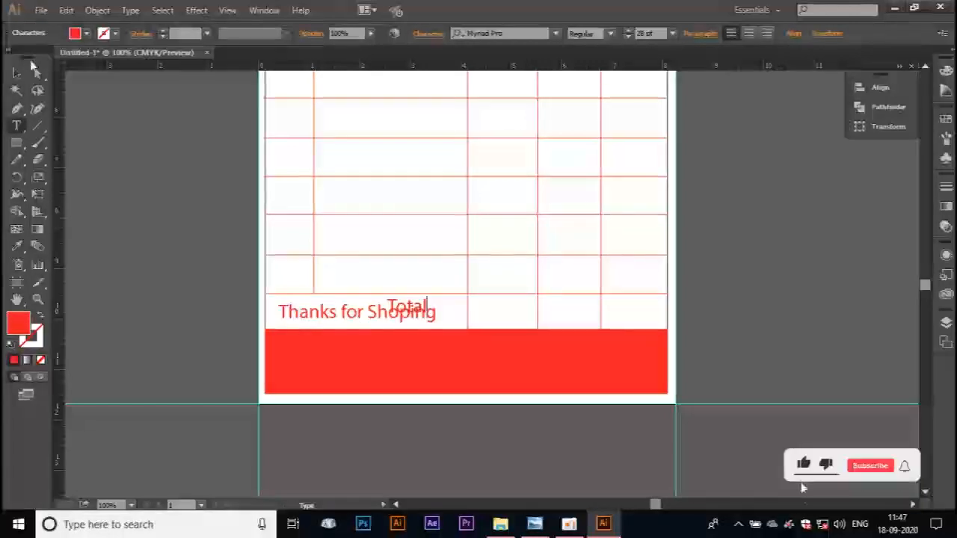
left_click_drag(404, 308, 494, 314)
left_click(807, 287)
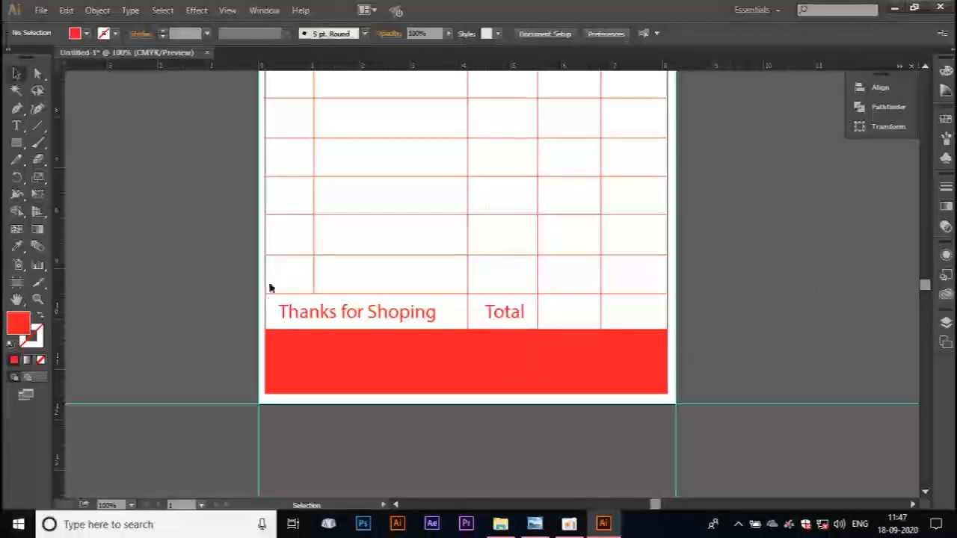
Check the reference bill's footer, then place a copy of Total in the red footer and change it to Date followed by a dotted line
left_click(544, 526)
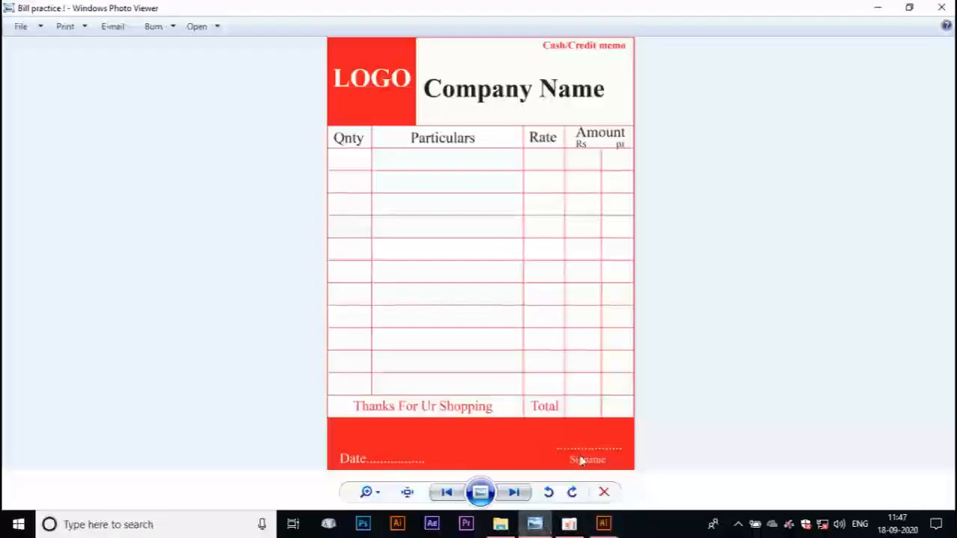
left_click(605, 527)
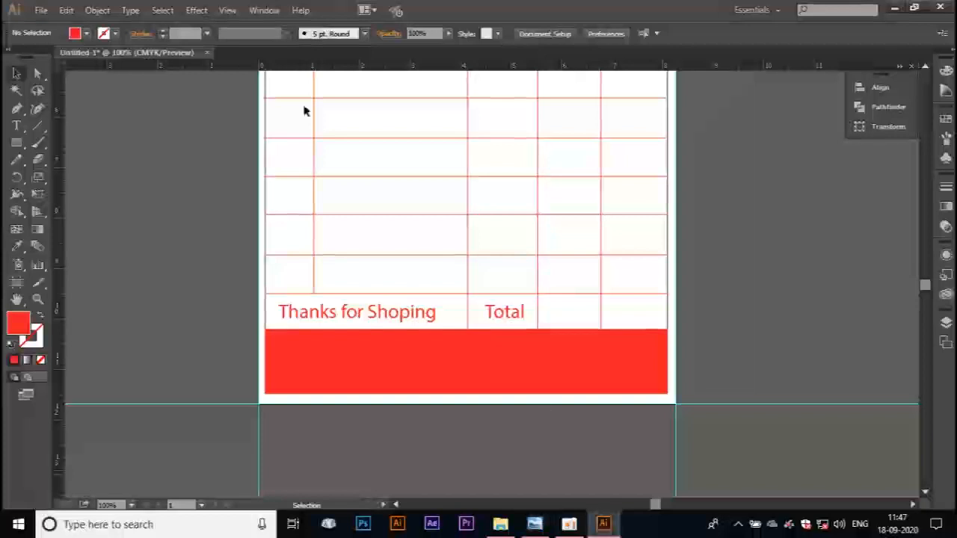
key("space")
left_click_drag(499, 313, 526, 390)
double_click(295, 385)
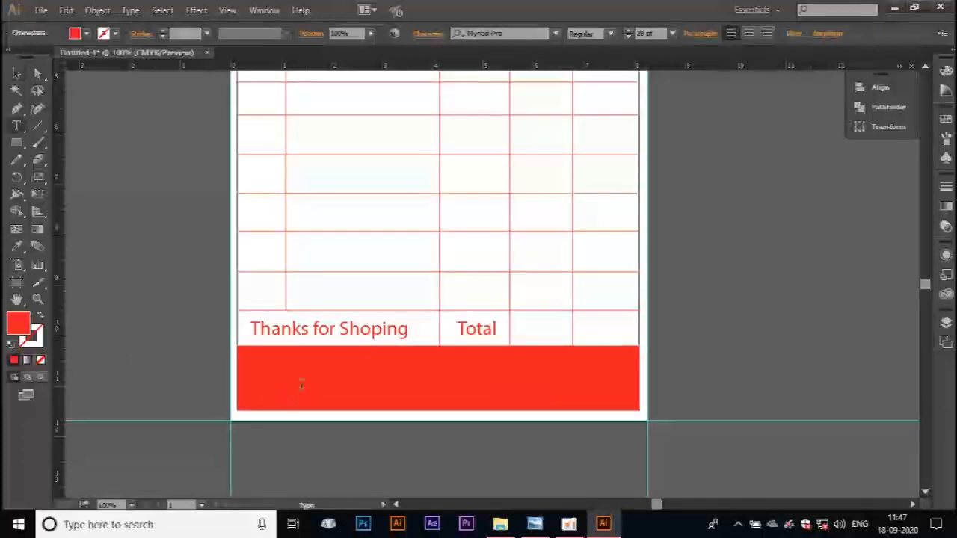
left_click_drag(305, 386, 199, 381)
key("BackSpace")
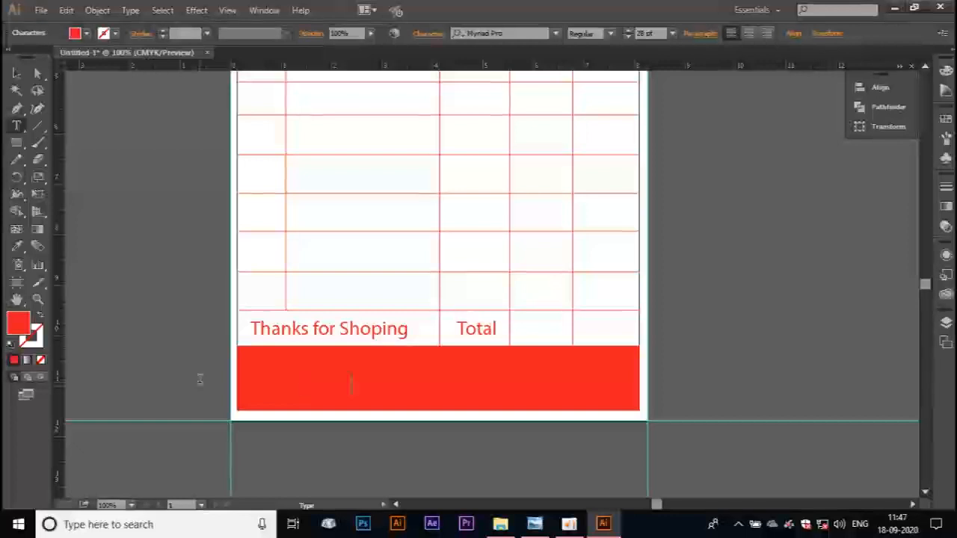
Color the whole dotted Date text in the footer white and deselect it
key("ctrl+a")
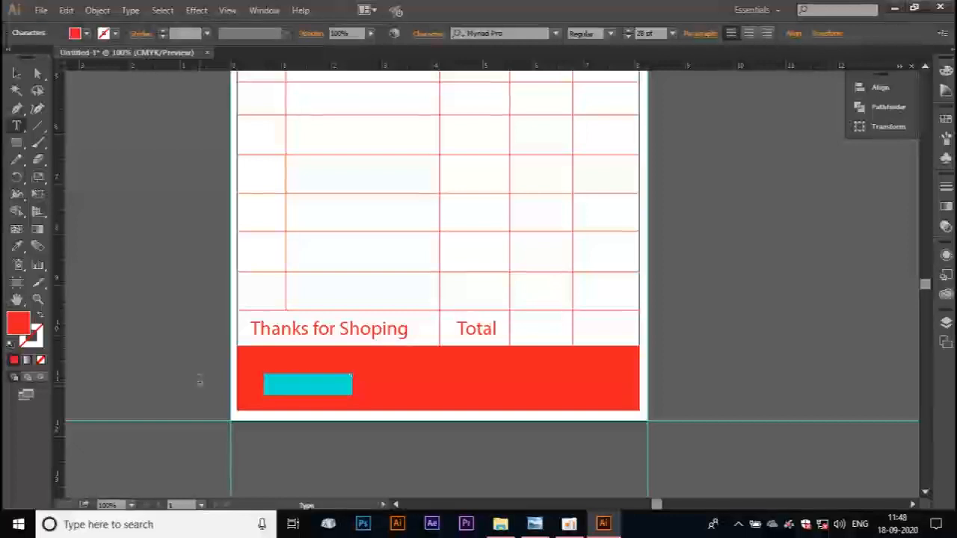
left_click(75, 33)
left_click(31, 55)
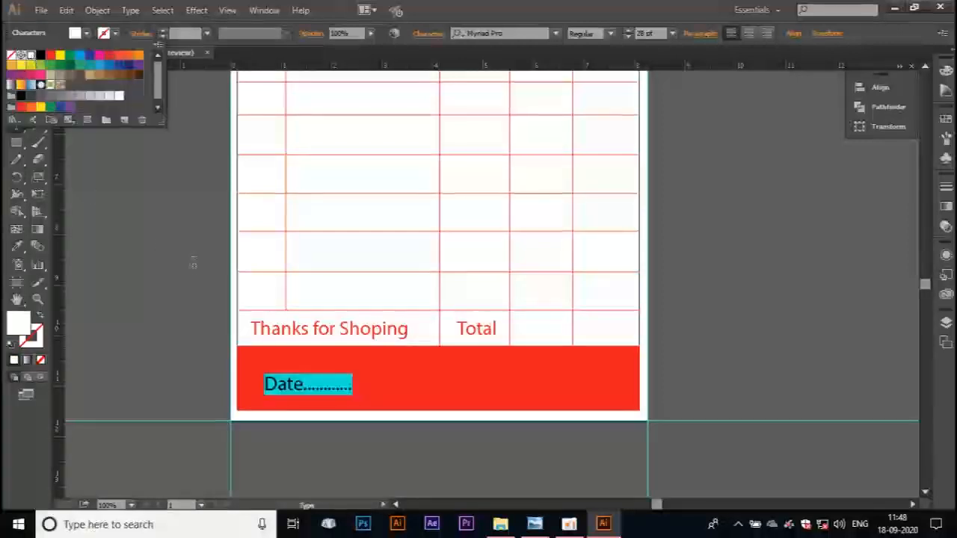
left_click(17, 72)
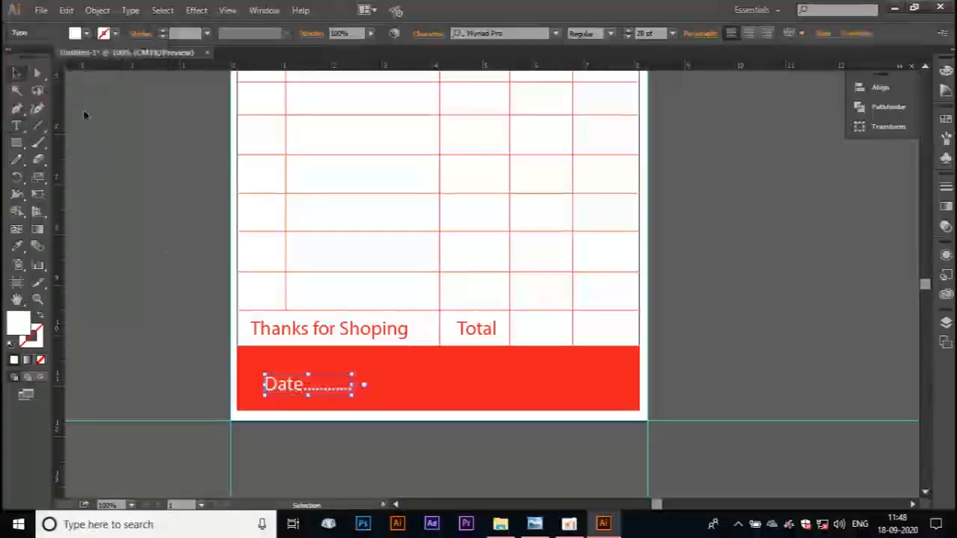
left_click(296, 421)
left_click_drag(295, 390, 545, 377)
key("Delete")
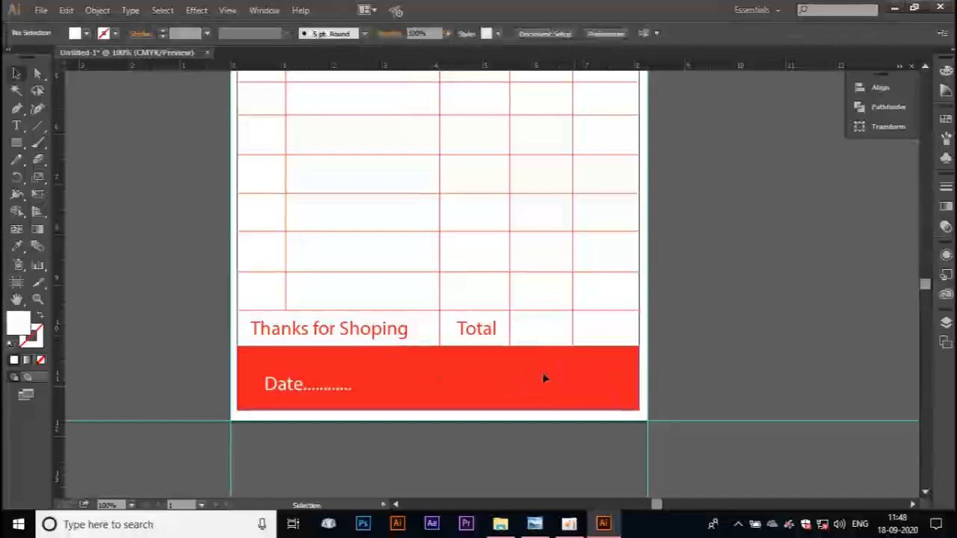
left_click(546, 387)
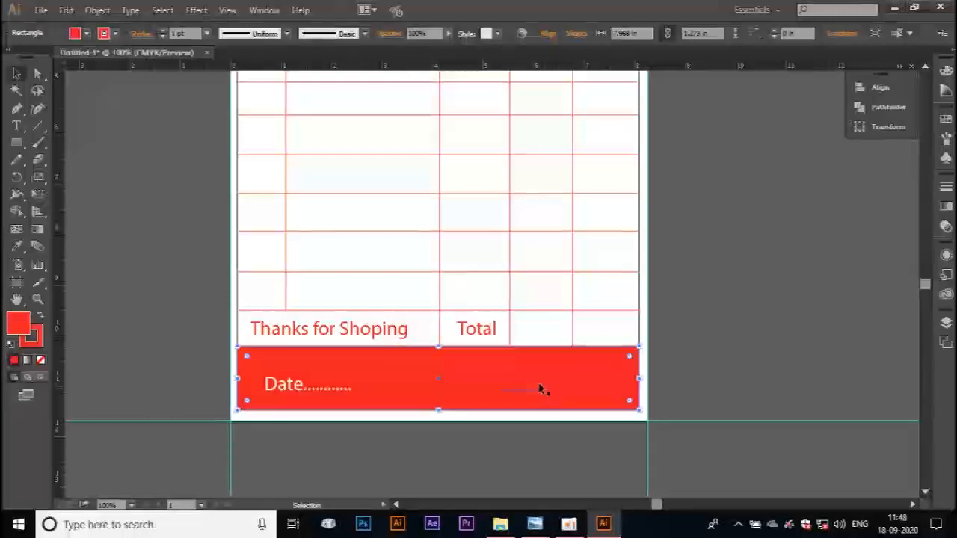
left_click(709, 311)
left_click(568, 387)
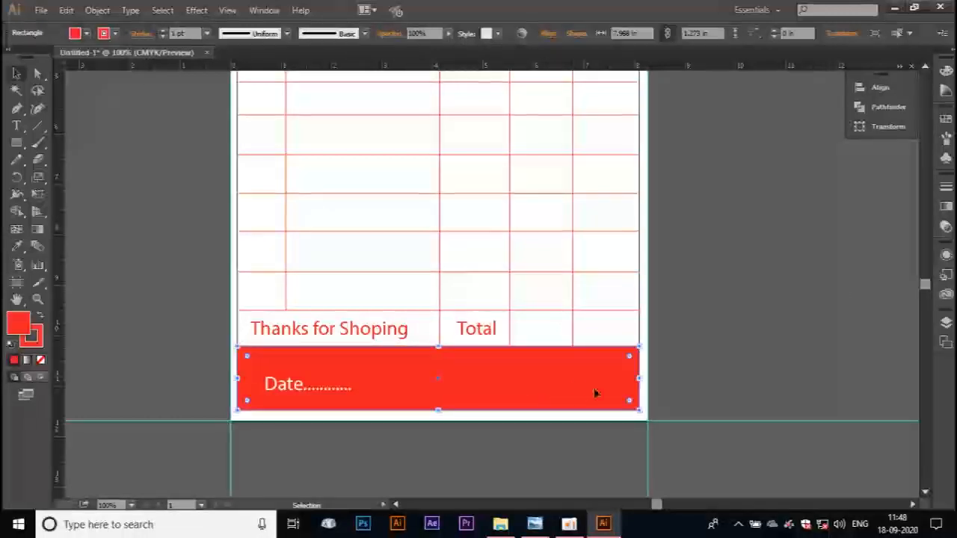
Replace the red text hidden in the right half of the footer with Signatur followed by a dotted line
key("t")
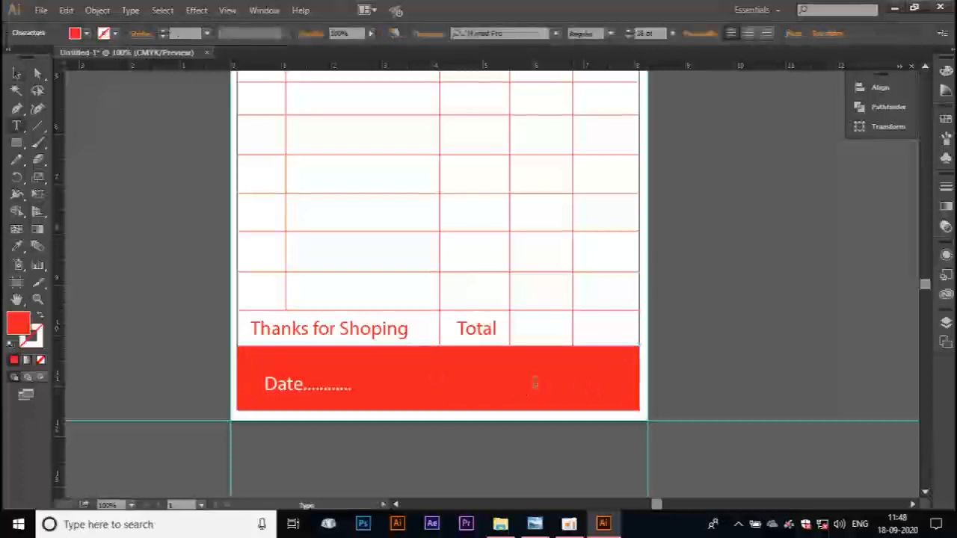
left_click(534, 383)
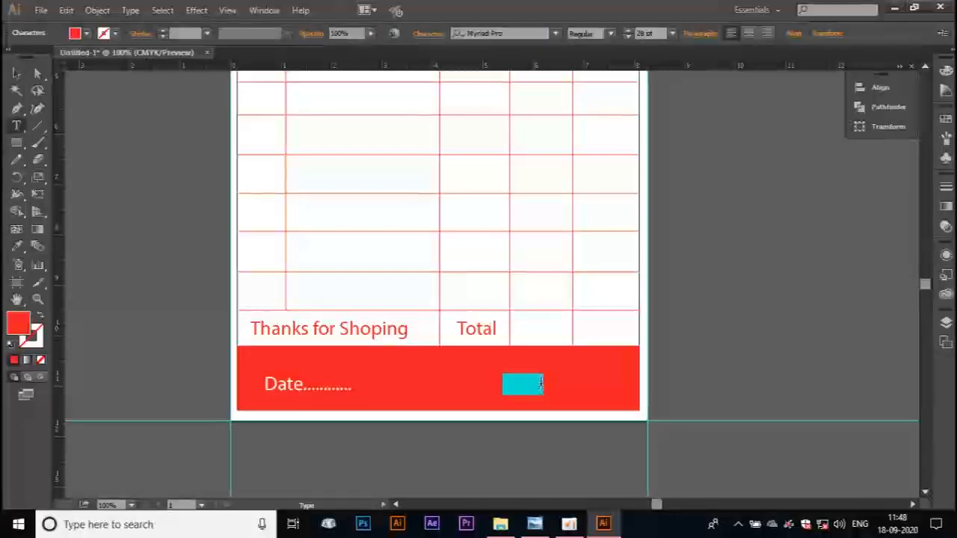
key("BackSpace")
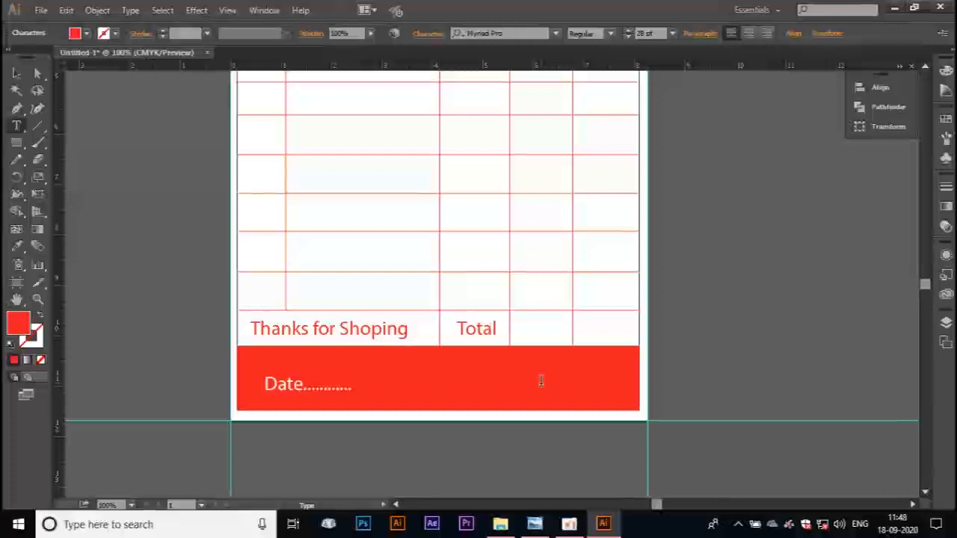
Color the dotted signature text white and correct its word to Signature
key("ctrl+a")
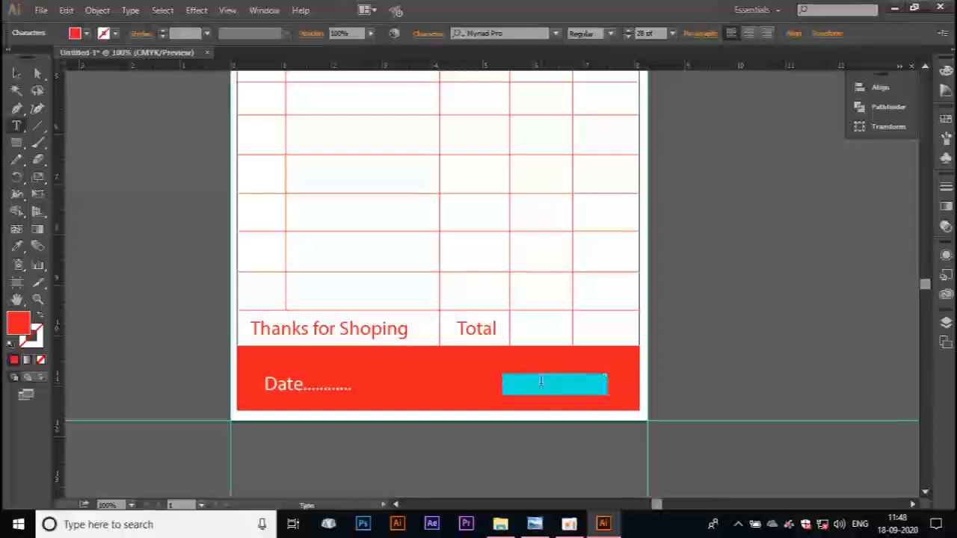
left_click(77, 34)
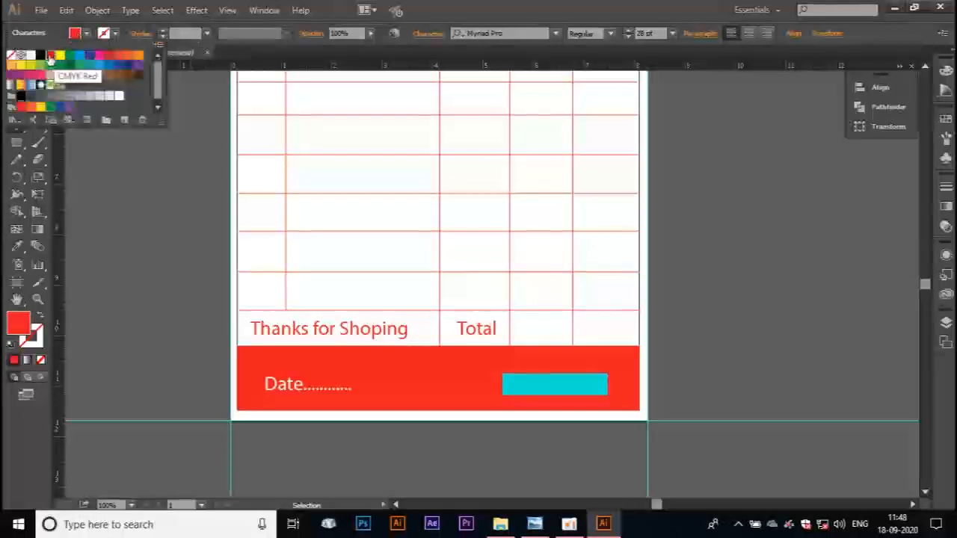
left_click(30, 56)
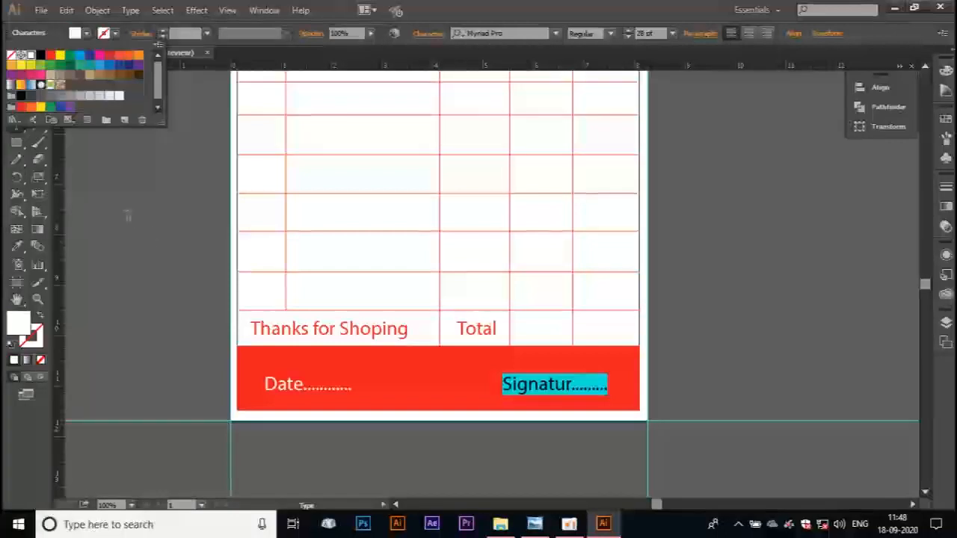
left_click(576, 385)
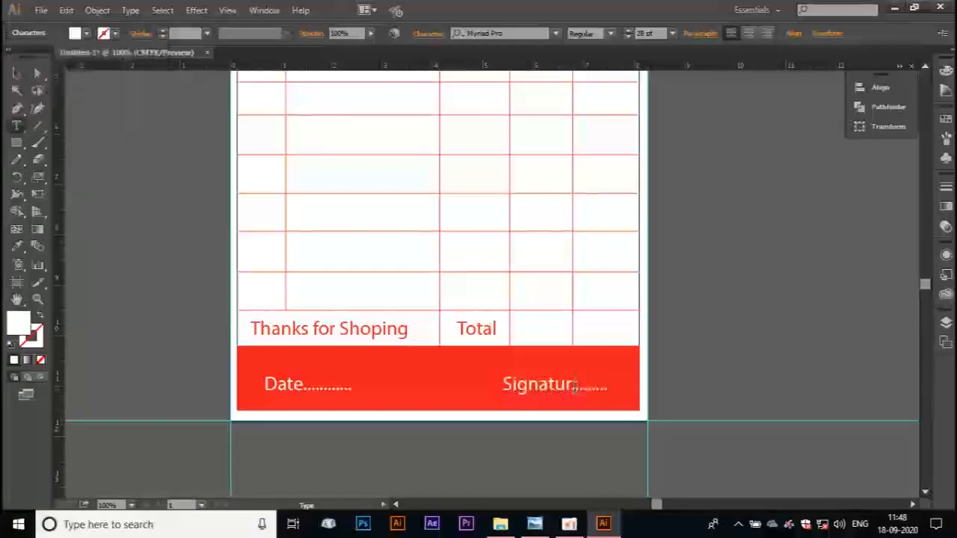
type("e")
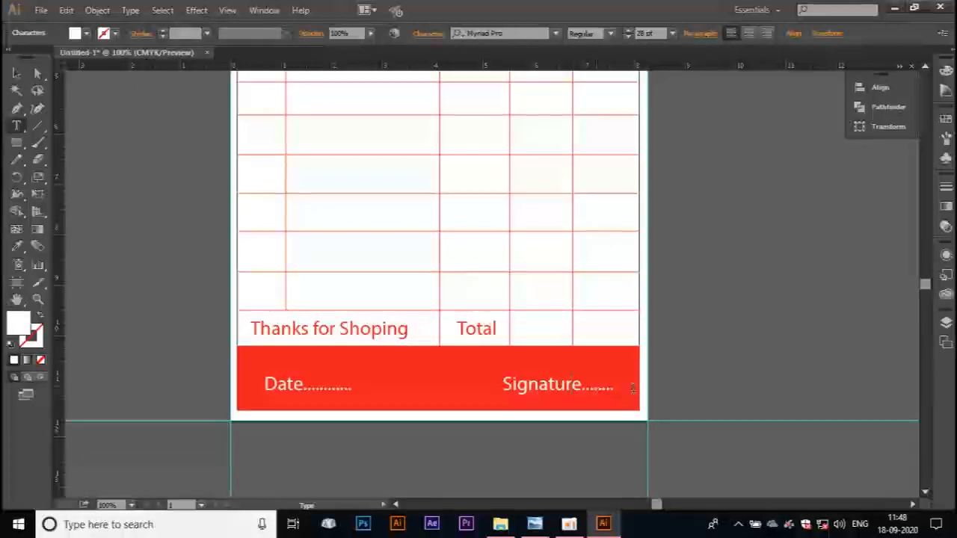
Nudge the Signature text slightly left within the footer and deselect it
left_click(16, 73)
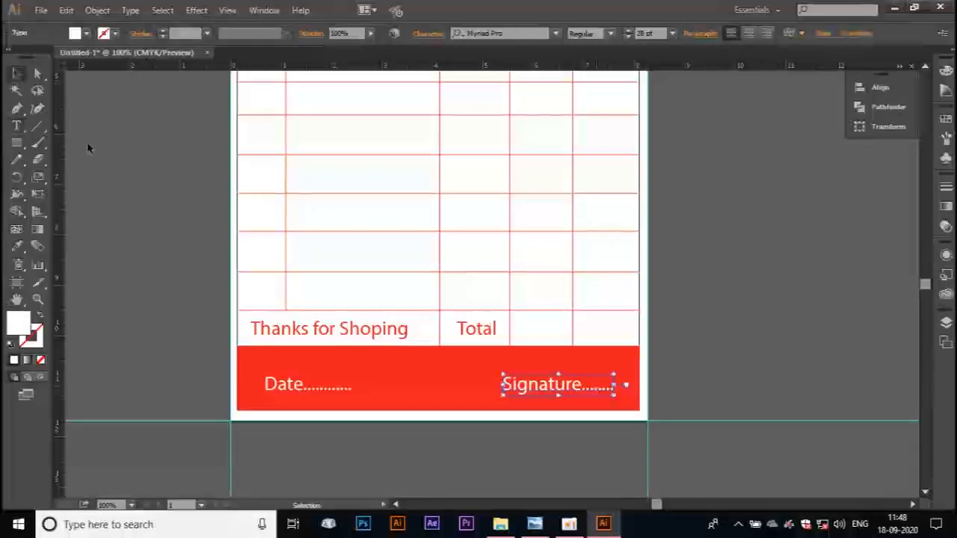
key("Left")
key("Left")
key("Left")
key("Left")
key("Left")
key("Left")
key("Left")
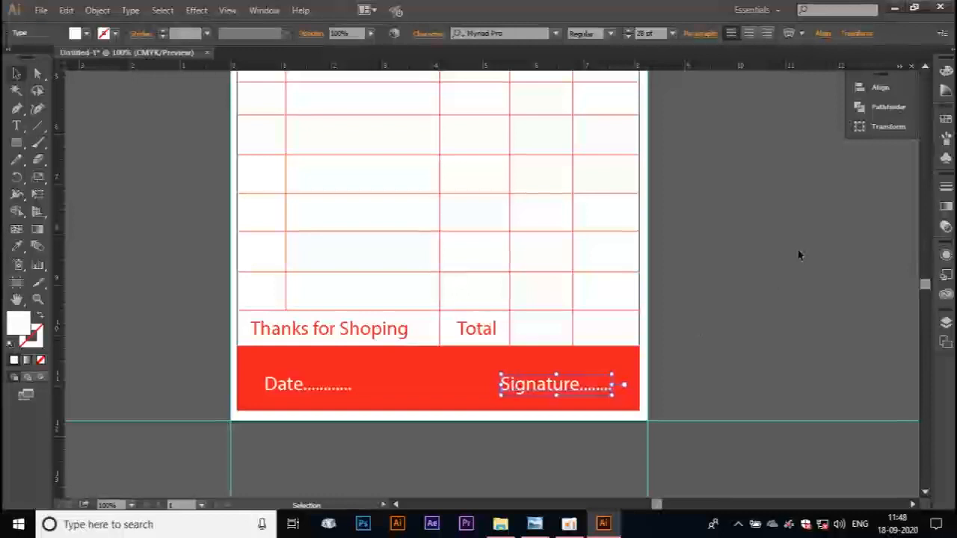
key("ctrl+shift+a")
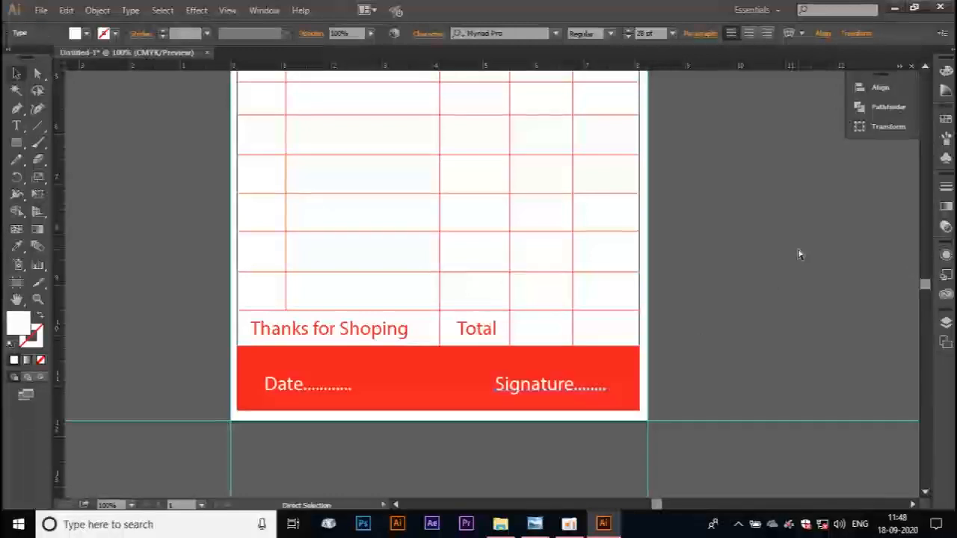
Fit the whole artboard in view and compare the bill with the reference image
key("ctrl+0")
left_click(799, 128)
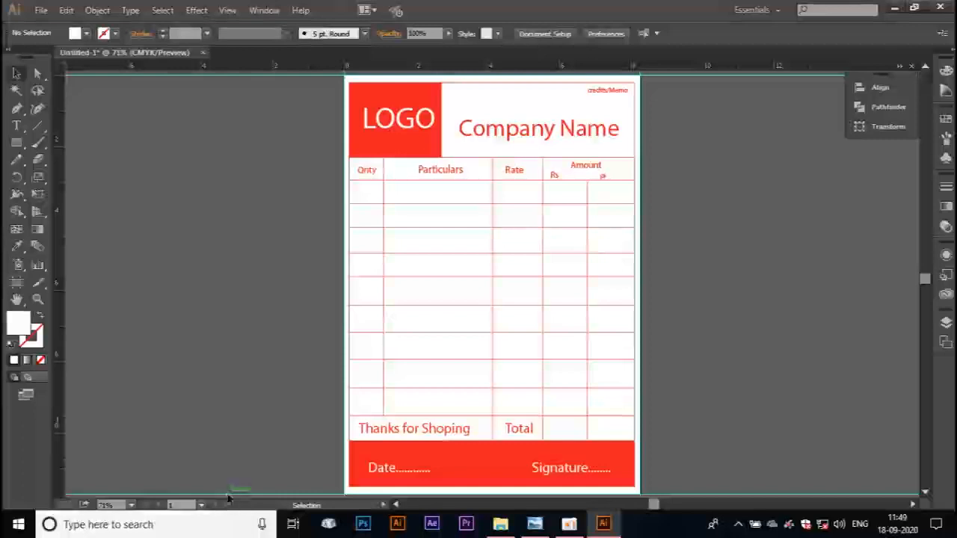
left_click(552, 525)
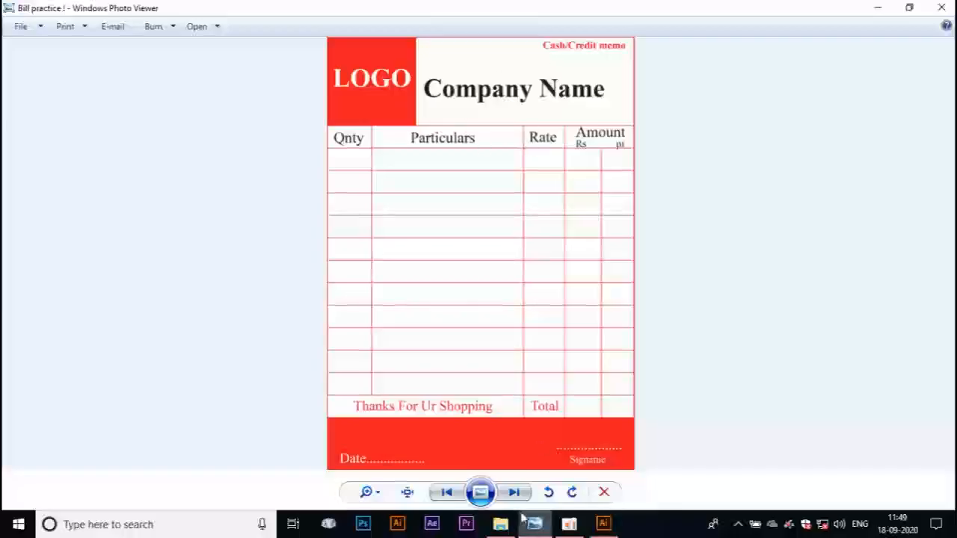
left_click(537, 525)
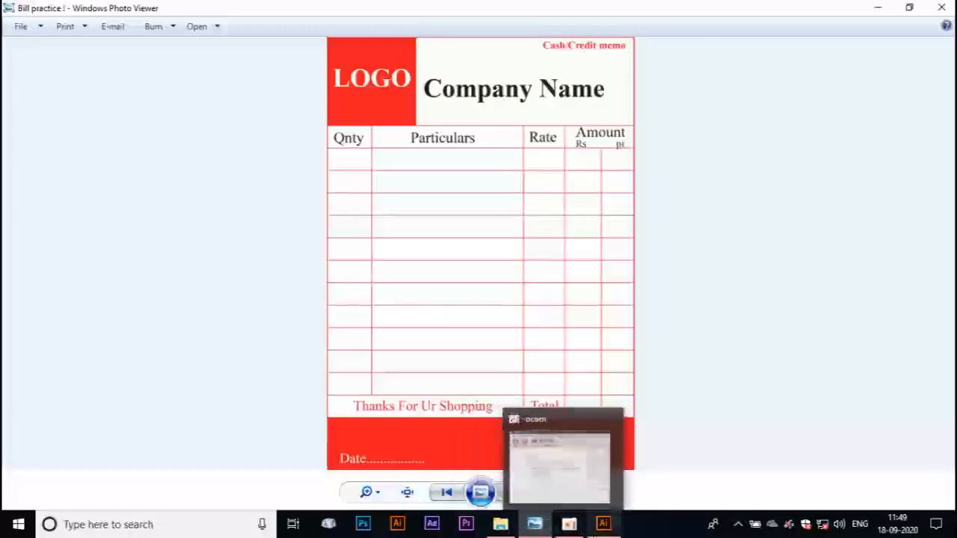
Color the Company Name text in the header black and deselect it
left_click(518, 129)
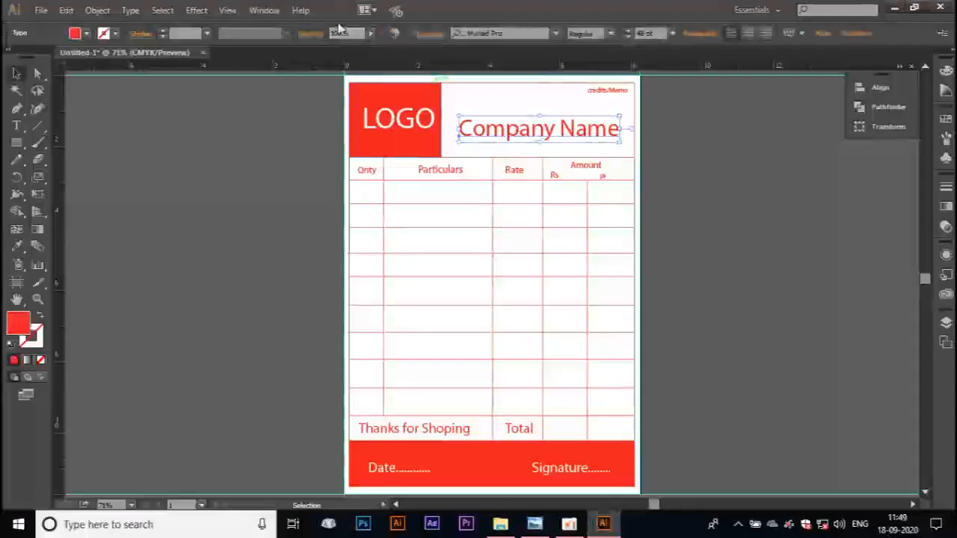
left_click(74, 33)
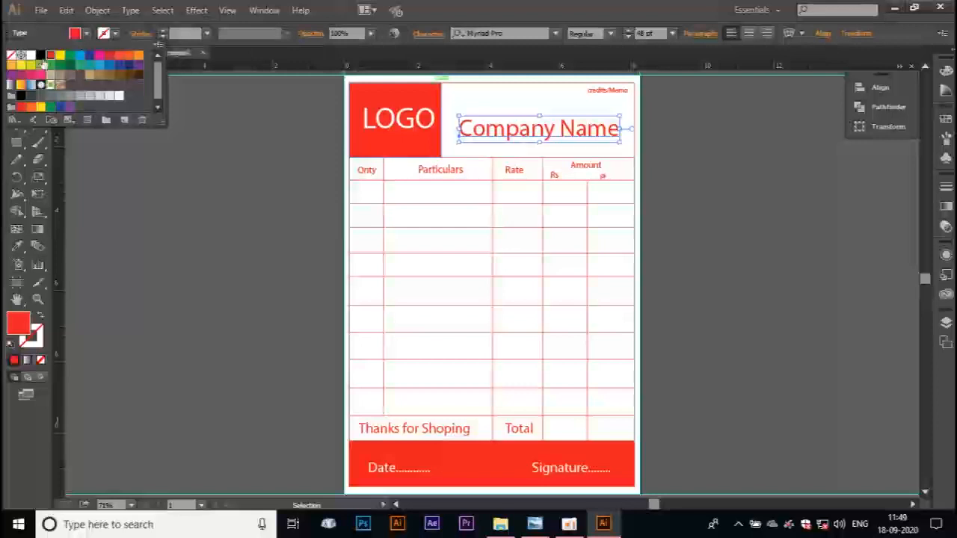
left_click(31, 56)
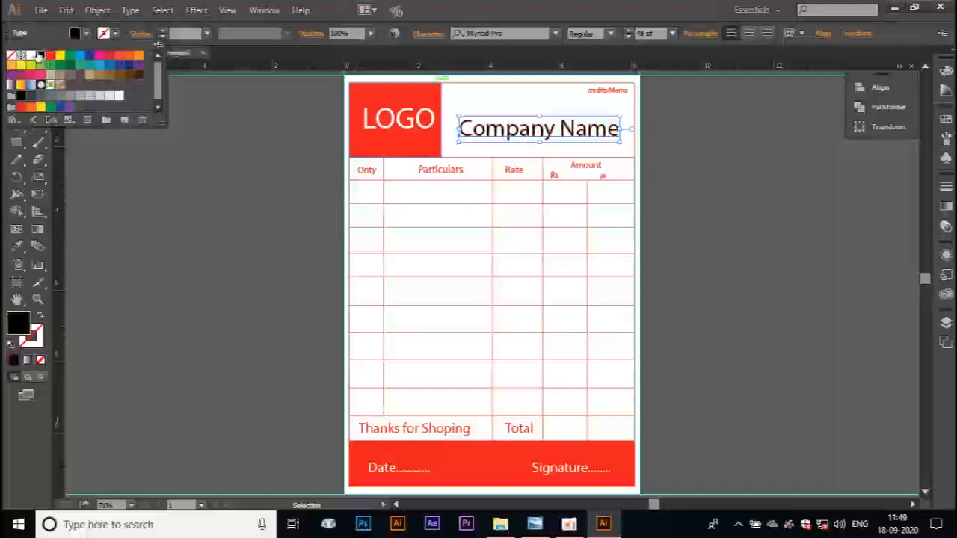
left_click(711, 163)
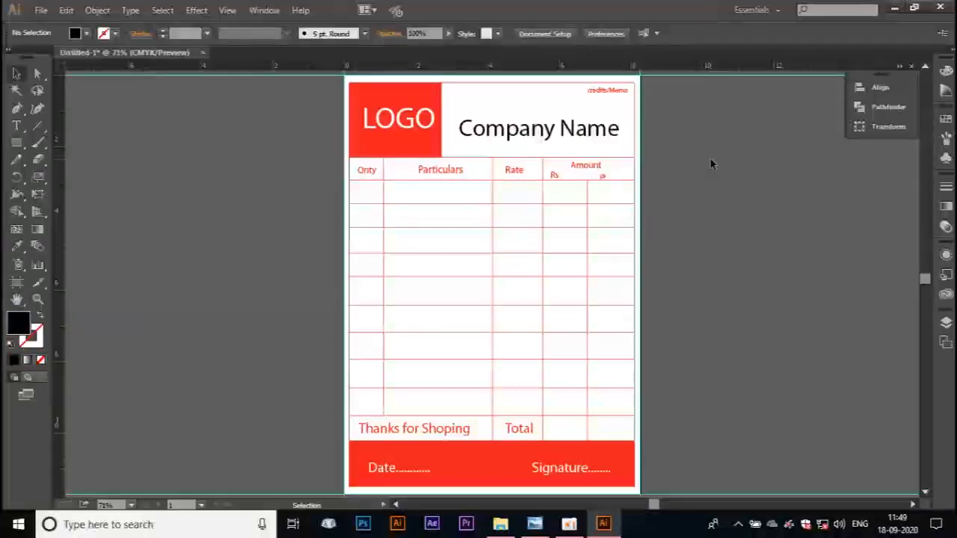
Unlock all locked objects in the bill, including the large background rectangle
mouse_move(347, 175)
left_mouse_down()
mouse_move(363, 186)
mouse_move(349, 174)
left_mouse_up()
left_click(744, 125)
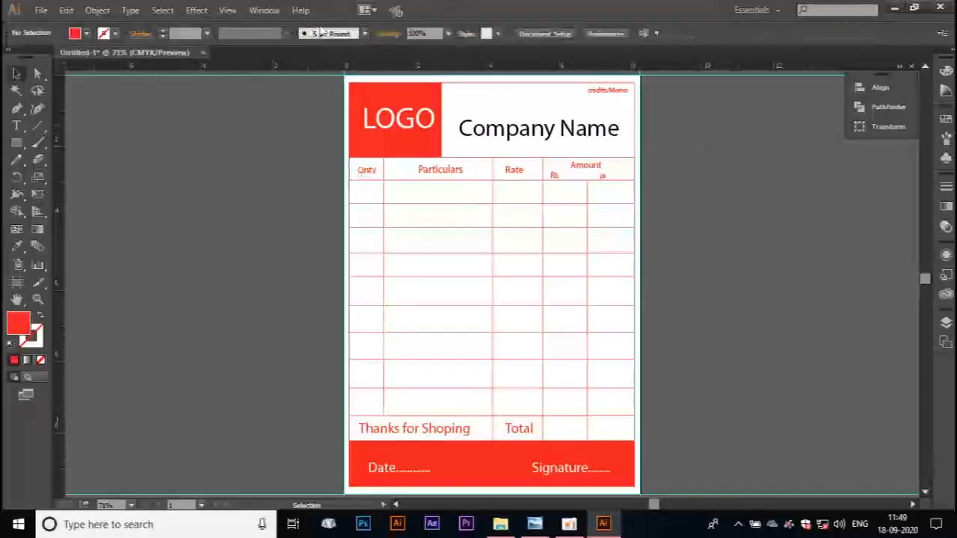
left_click(97, 9)
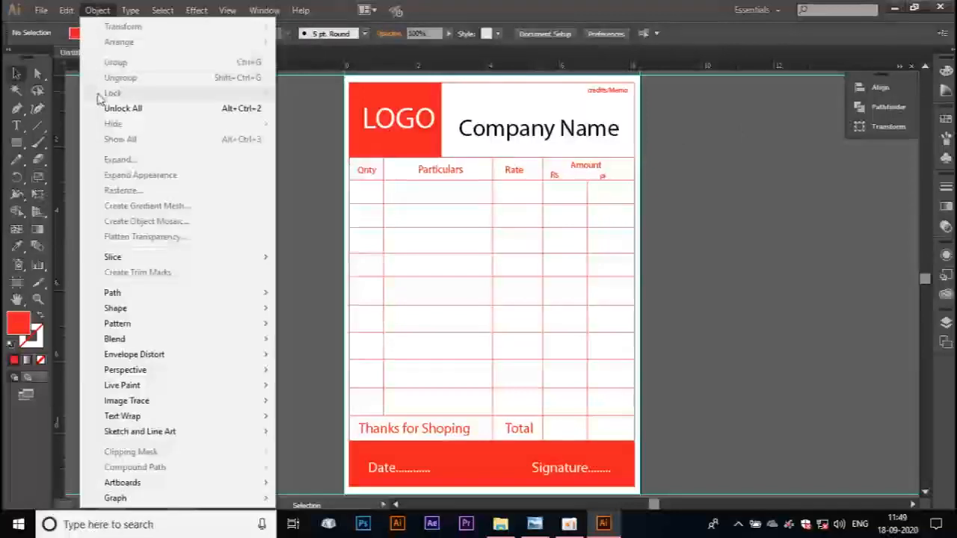
left_click(131, 108)
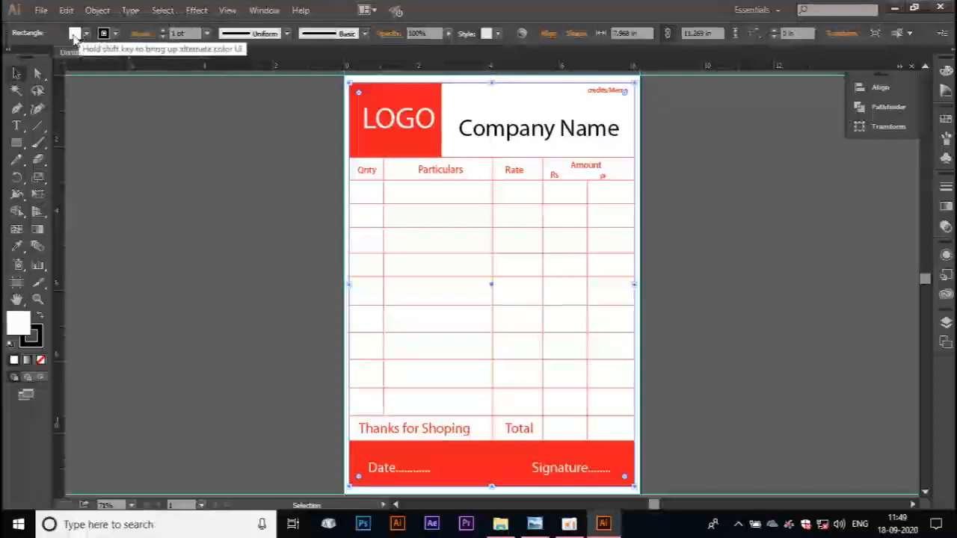
left_click(75, 33)
left_click(50, 57)
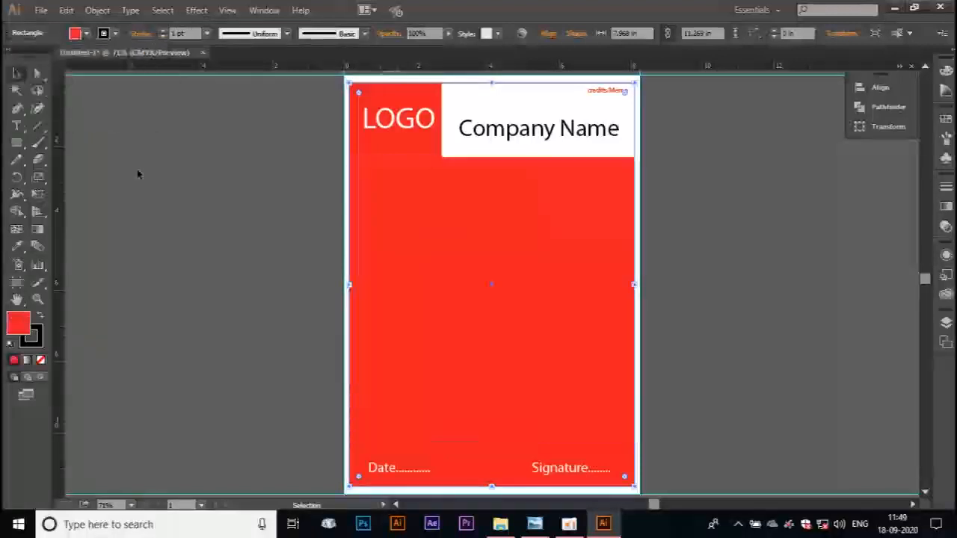
left_click(74, 33)
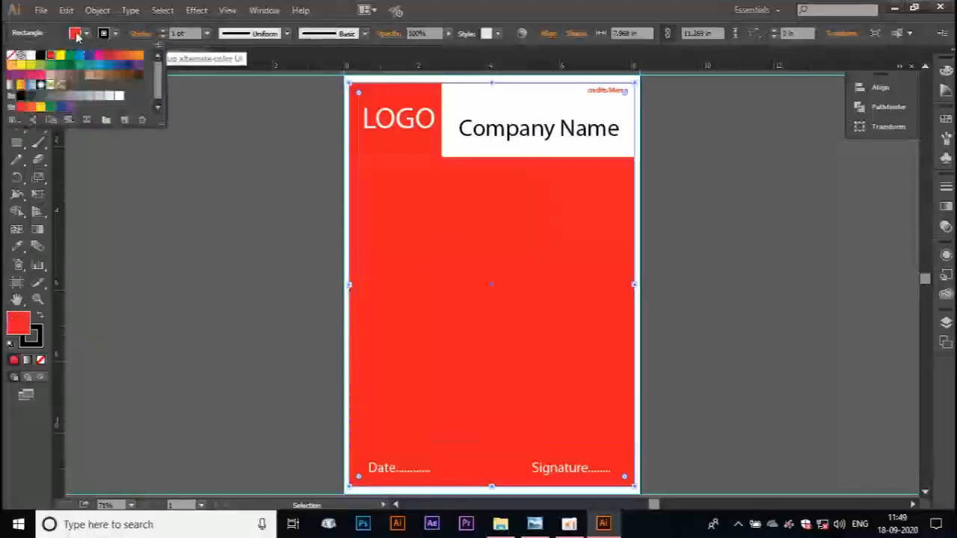
left_click(30, 55)
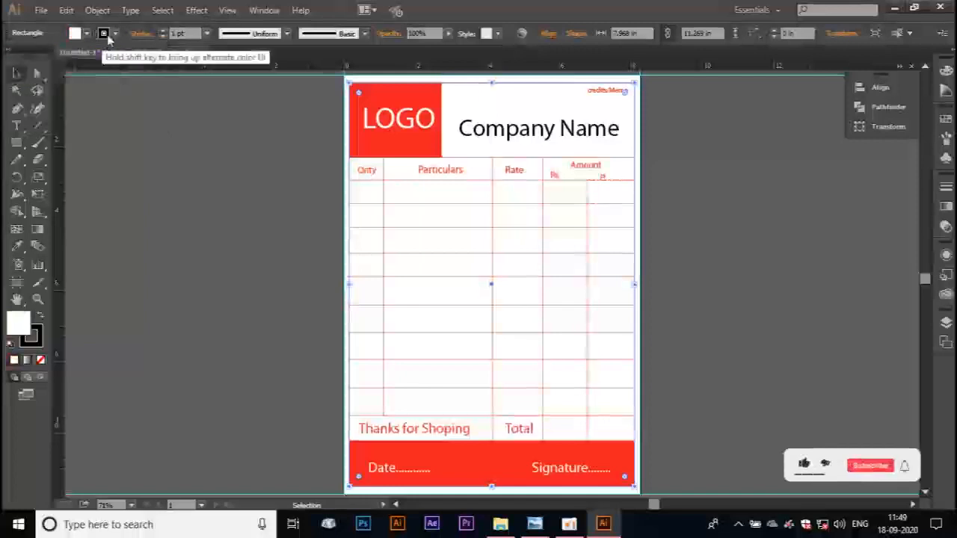
Change the stroke of the bill's large background rectangle to red and deselect it
left_click(104, 33)
left_click(51, 56)
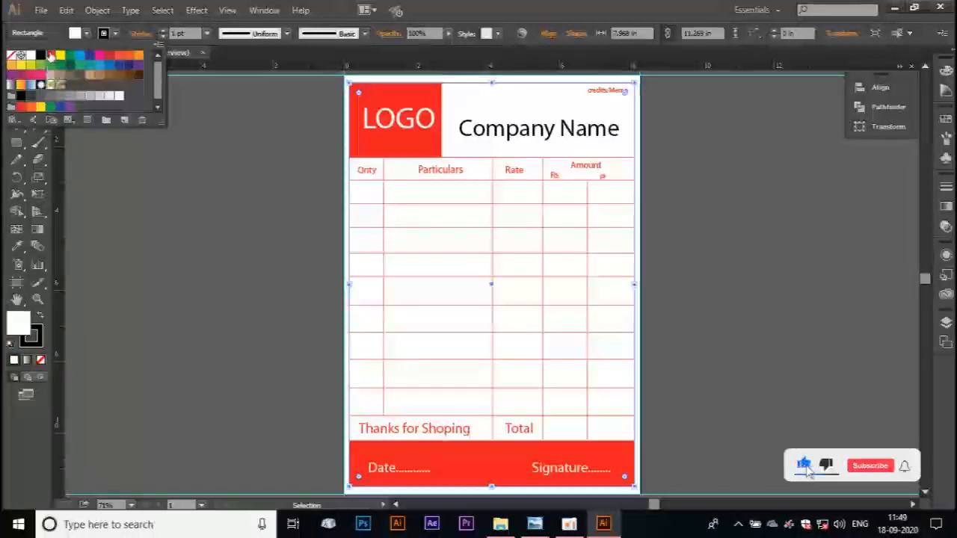
left_click(135, 178)
left_click(759, 133)
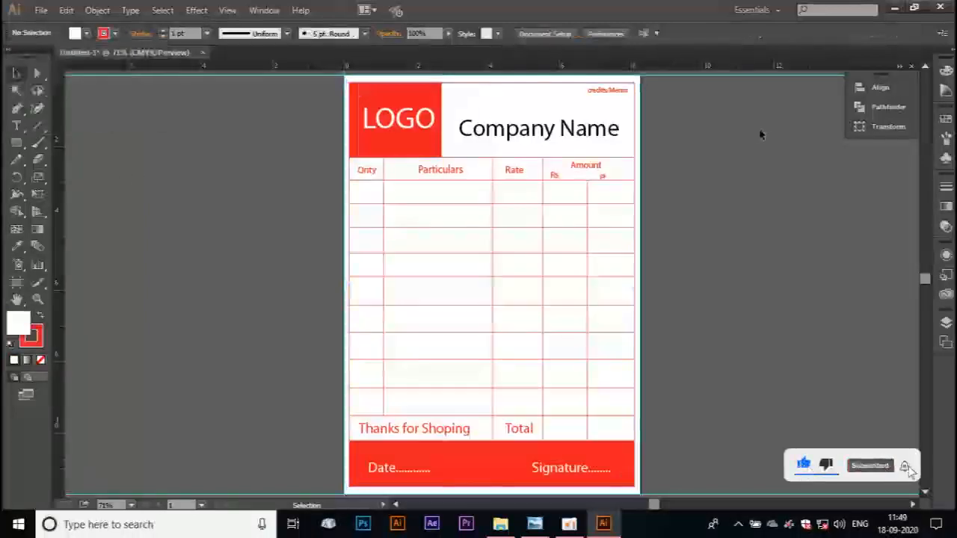